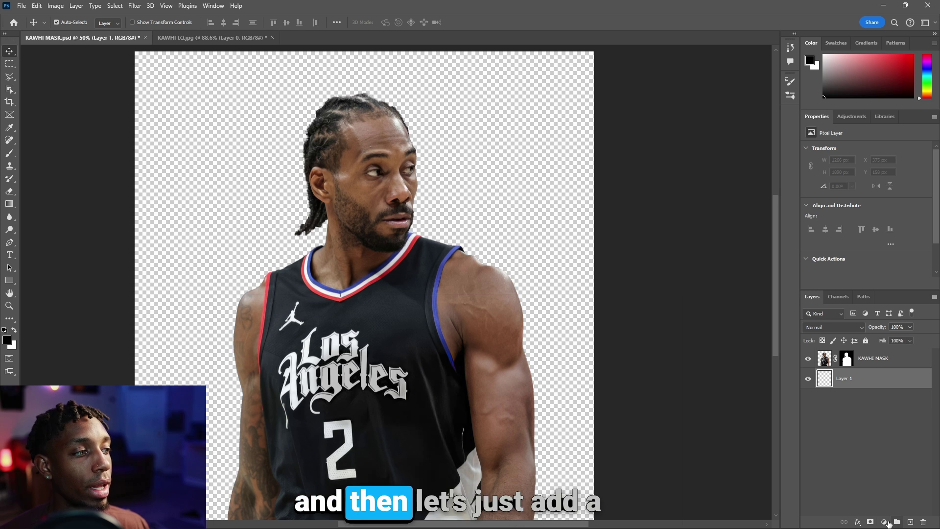
# - Replace the empty layer beneath KAWHI MASK with a near-black solid color fill as the background
pyautogui.click(820, 522)
pyautogui.click(866, 351)
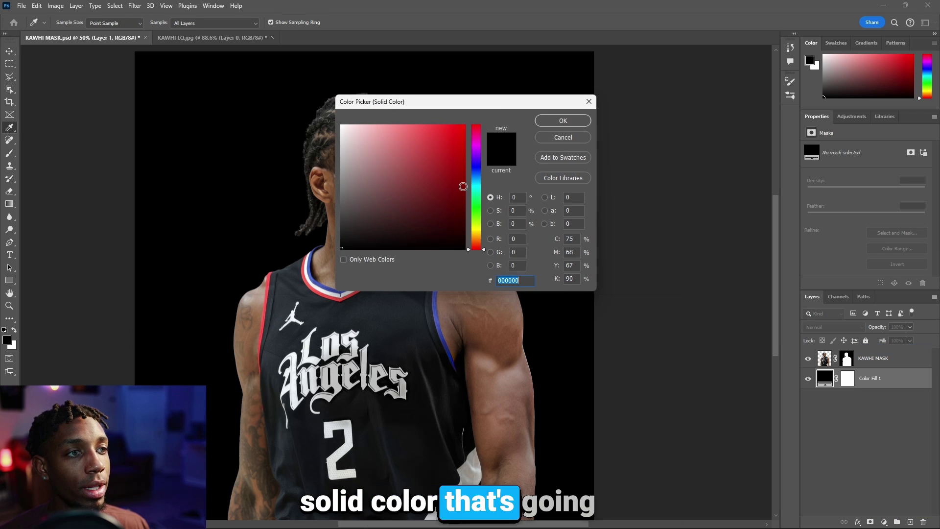
pyautogui.moveTo(497, 101); pyautogui.dragTo(666, 128)
pyautogui.click(605, 192)
pyautogui.moveTo(605, 192)
pyautogui.mouseDown()
pyautogui.moveTo(596, 162)
pyautogui.moveTo(619, 158)
pyautogui.moveTo(620, 168)
pyautogui.moveTo(575, 177)
pyautogui.mouseUp()
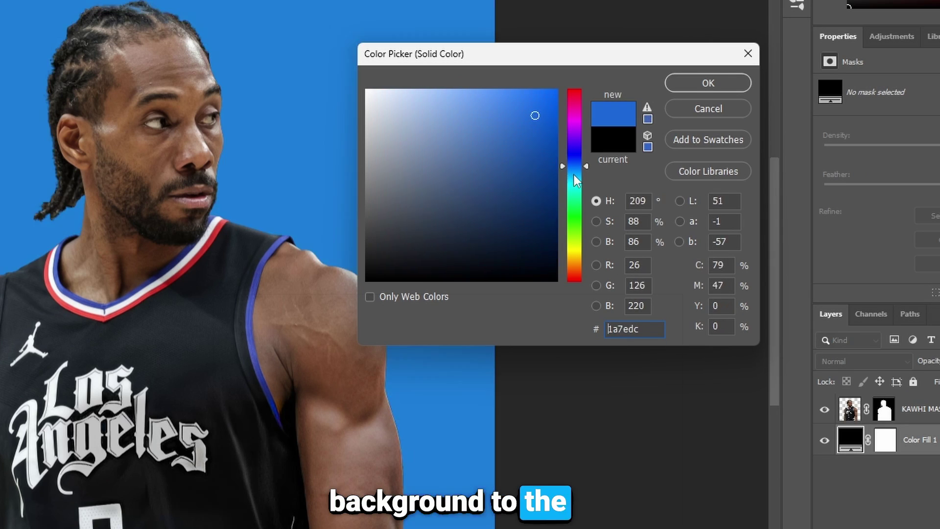
pyautogui.moveTo(490, 225); pyautogui.dragTo(333, 264)
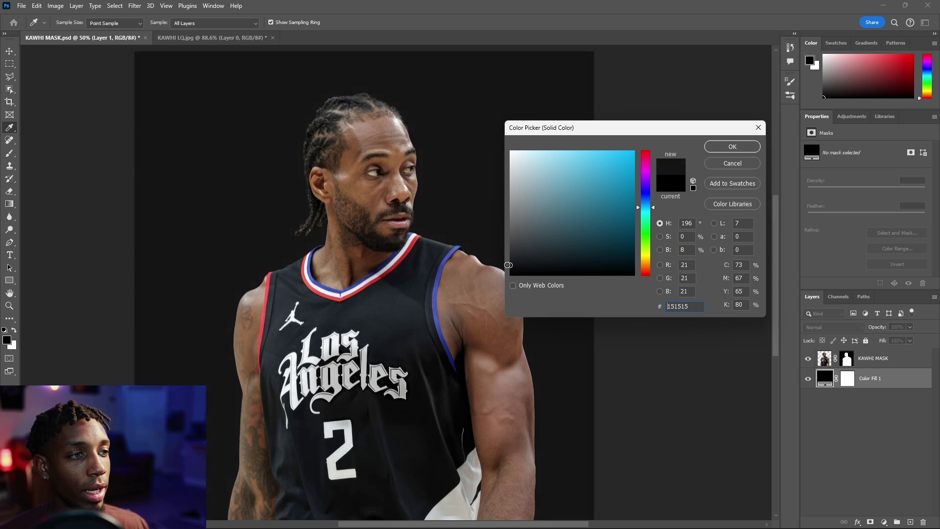
pyautogui.press('Return')
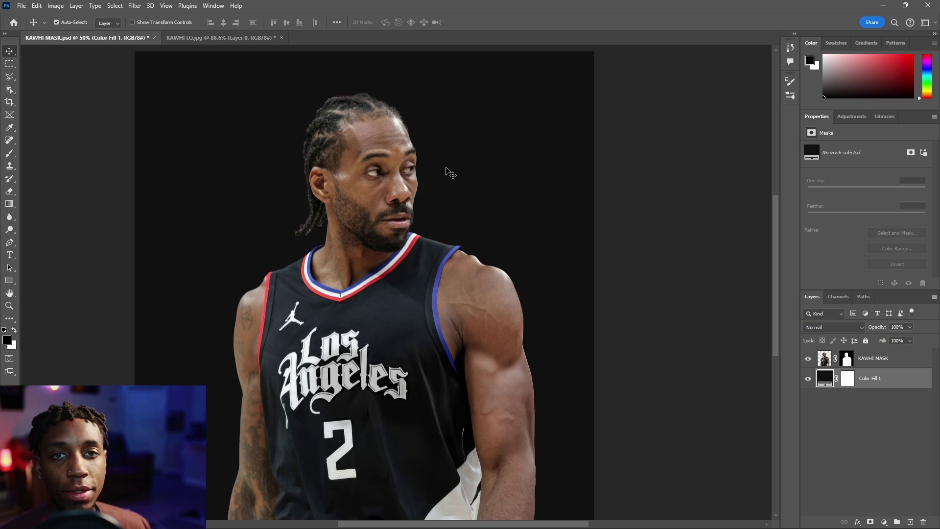
# - Add a Hue/Saturation adjustment above the KAWHI MASK layer and lower its lightness to -85
pyautogui.click(875, 358)
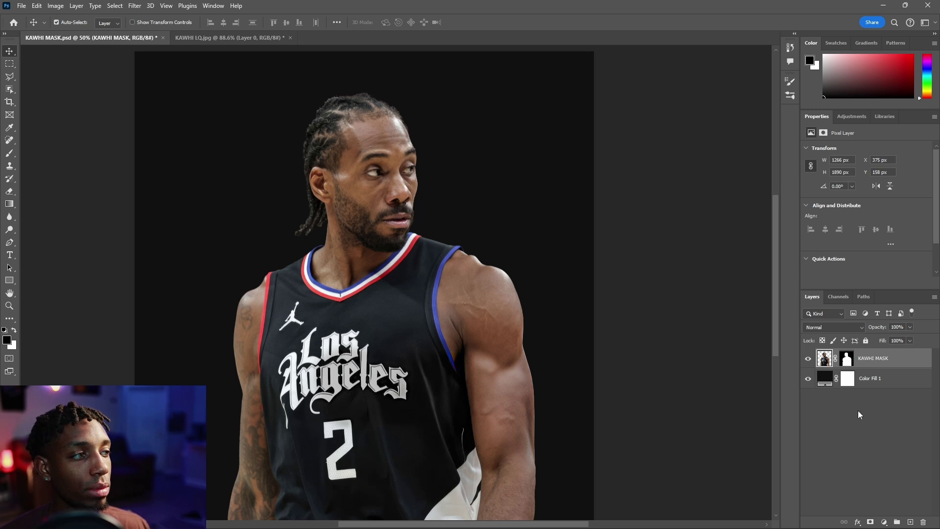
pyautogui.click(885, 522)
pyautogui.click(878, 430)
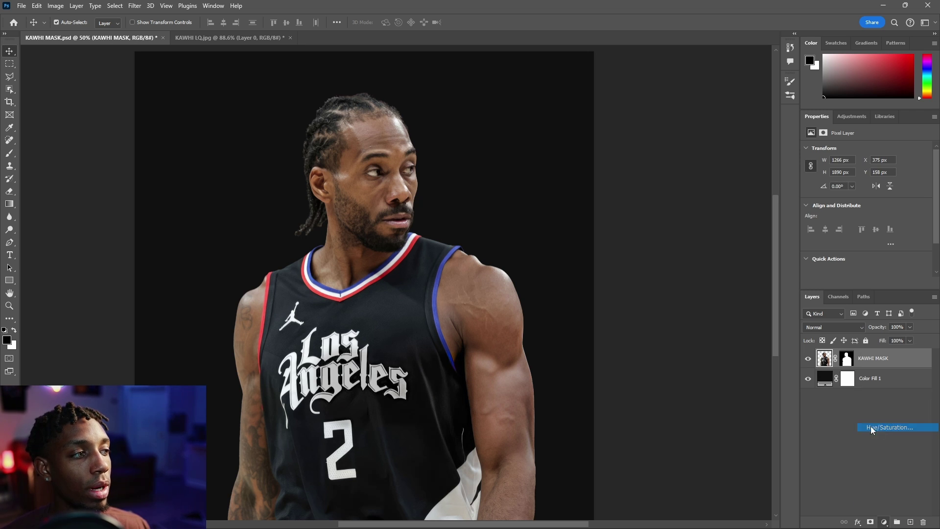
pyautogui.moveTo(868, 226)
pyautogui.mouseDown()
pyautogui.moveTo(781, 236)
pyautogui.moveTo(852, 231)
pyautogui.mouseUp()
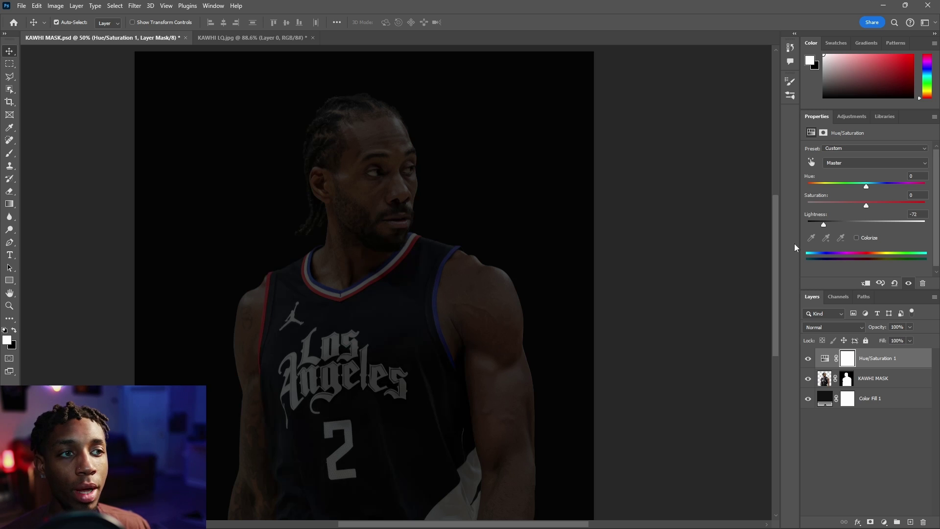
pyautogui.moveTo(821, 224); pyautogui.dragTo(815, 223)
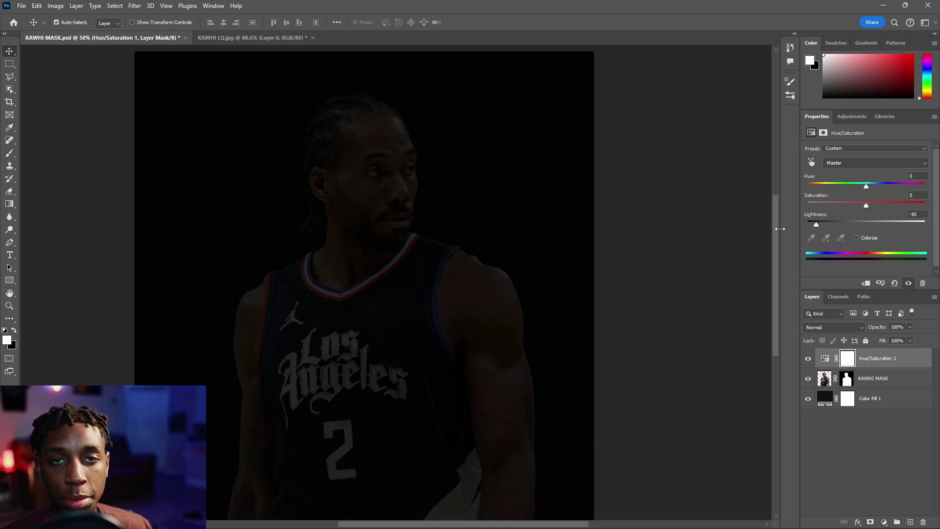
# - Clip the Hue/Saturation adjustment to the KAWHI MASK layer and set its lightness to about -3
pyautogui.keyDown('alt'); pyautogui.click(878, 365); pyautogui.keyUp('alt')
pyautogui.keyDown('alt'); pyautogui.click(863, 364); pyautogui.keyUp('alt')
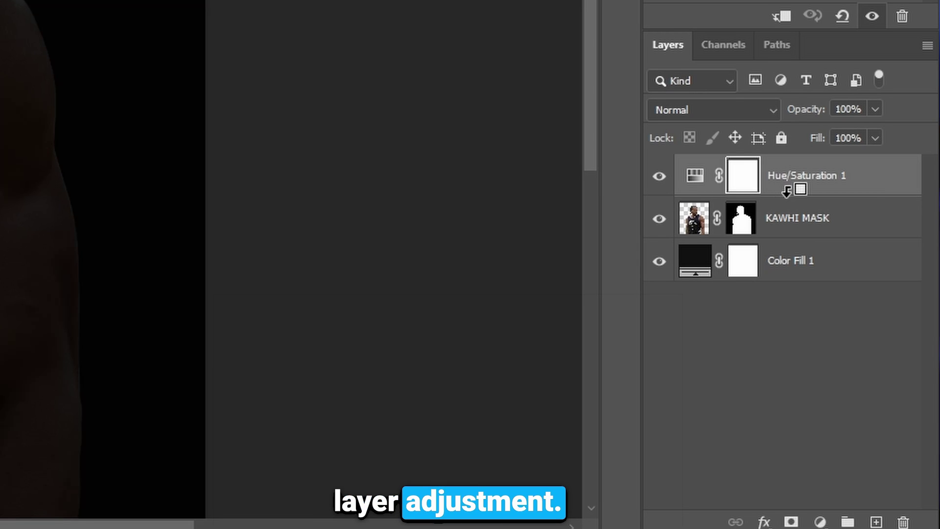
pyautogui.keyDown('alt'); pyautogui.click(866, 365); pyautogui.keyUp('alt')
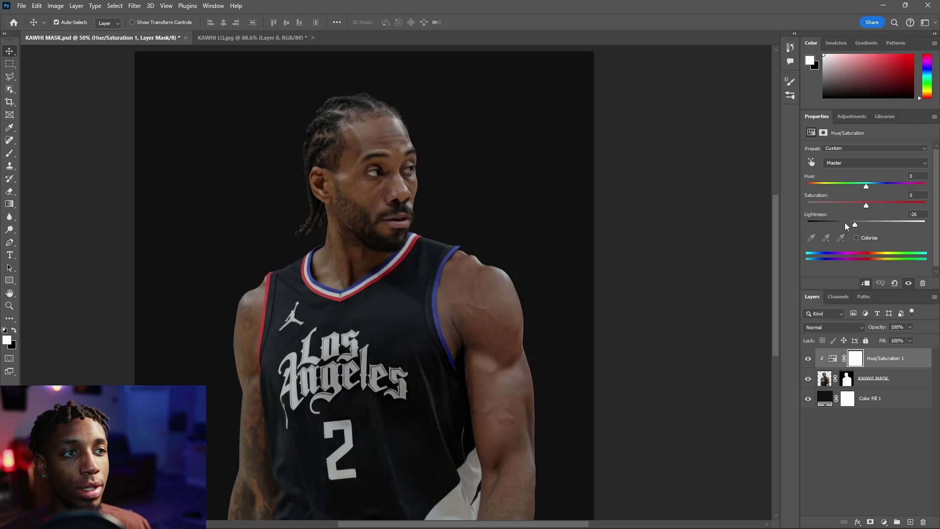
pyautogui.moveTo(845, 223)
pyautogui.mouseDown()
pyautogui.moveTo(926, 225)
pyautogui.moveTo(842, 231)
pyautogui.mouseUp()
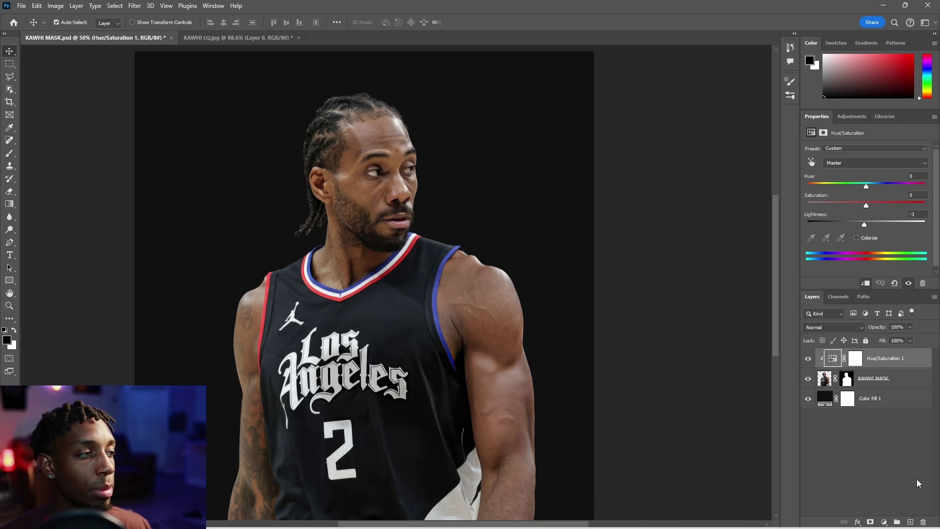
# - Add a Color Balance adjustment clipped to the player's layer and shift its midtones strongly toward yellow
pyautogui.click(883, 522)
pyautogui.click(877, 433)
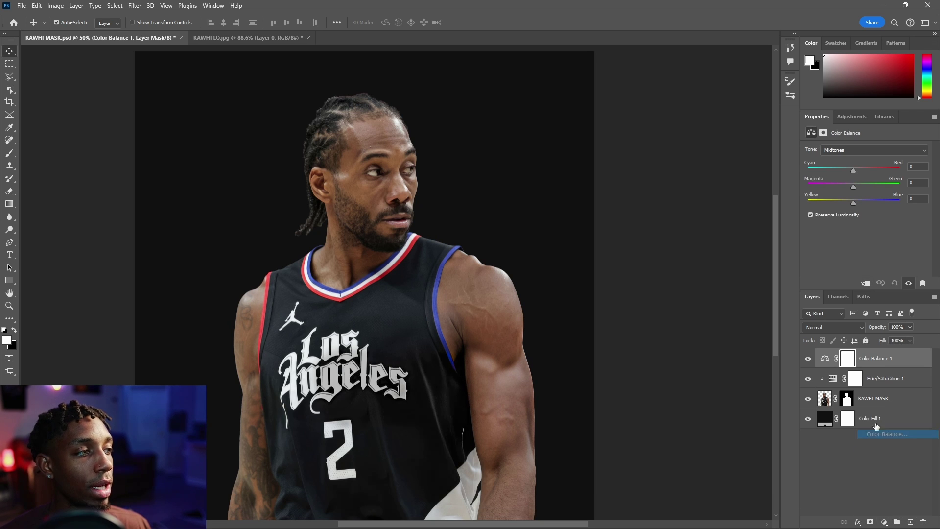
pyautogui.keyDown('alt'); pyautogui.click(877, 366); pyautogui.keyUp('alt')
pyautogui.moveTo(853, 203); pyautogui.dragTo(811, 203)
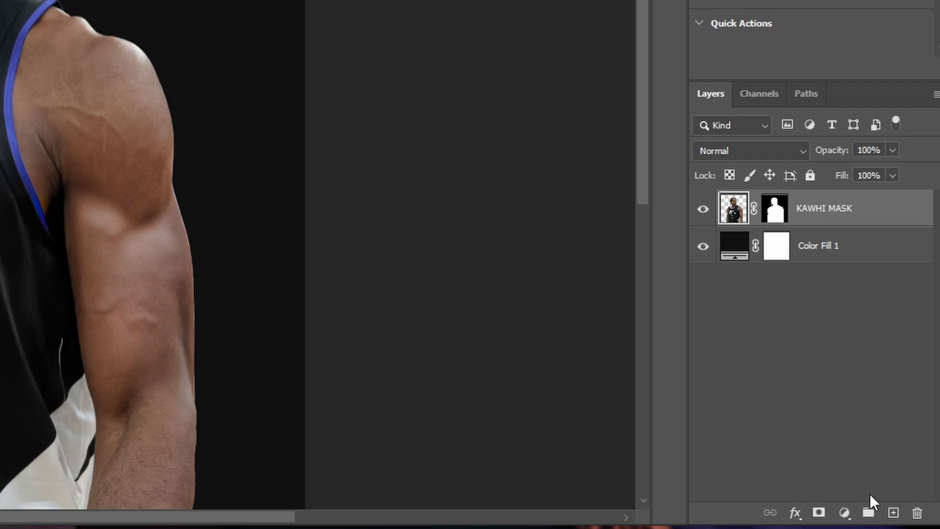
# - Place the KAWHI MASK layer in a new group named KAWHI ADJ, with its layer mask transferred to the group
pyautogui.click(897, 521)
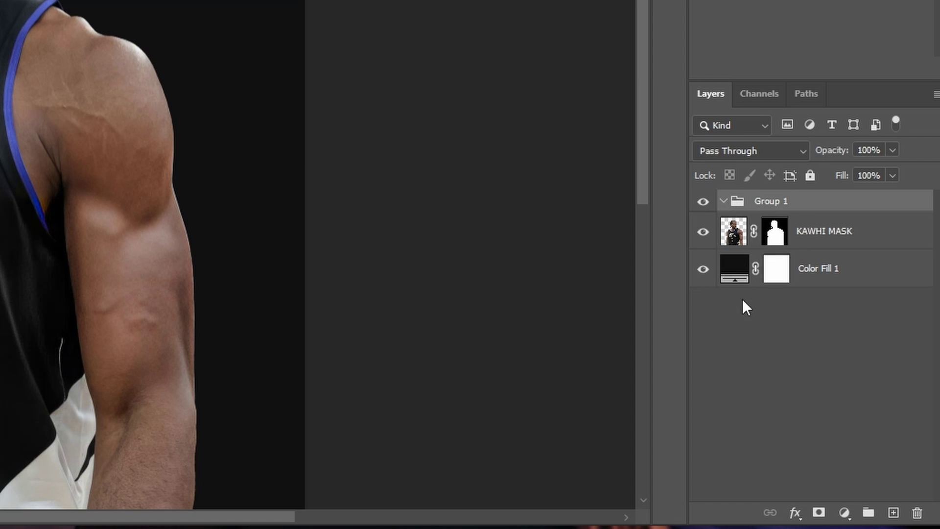
pyautogui.click(851, 372)
pyautogui.moveTo(769, 242); pyautogui.dragTo(773, 203)
pyautogui.moveTo(773, 203); pyautogui.dragTo(773, 202)
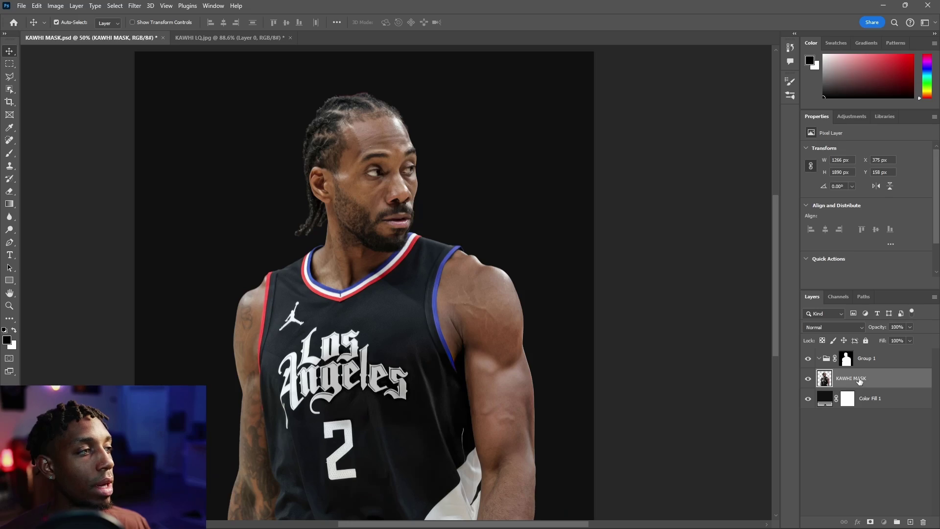
pyautogui.moveTo(861, 383); pyautogui.dragTo(865, 370)
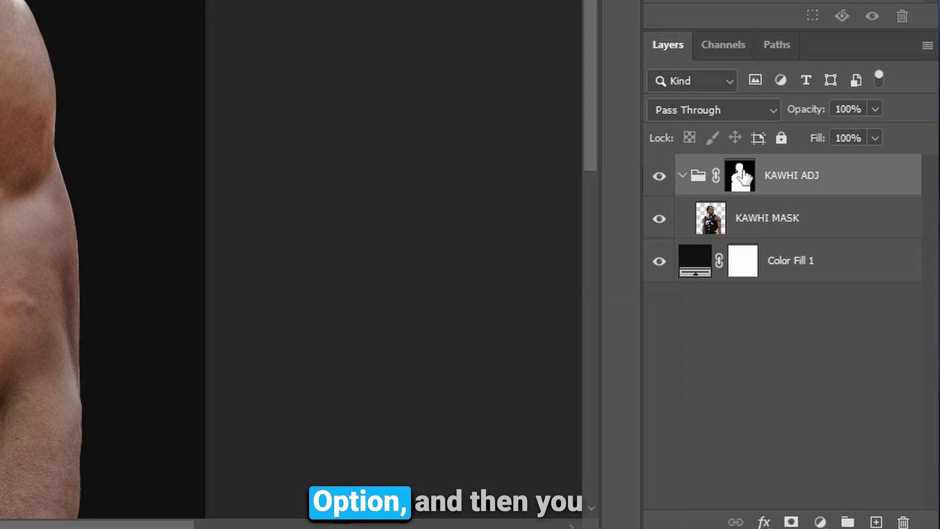
# - Duplicate the KAWHI ADJ group's mask onto the KAWHI MASK layer and try moving the copy to Color Fill 1
pyautogui.moveTo(743, 177); pyautogui.dragTo(748, 213)
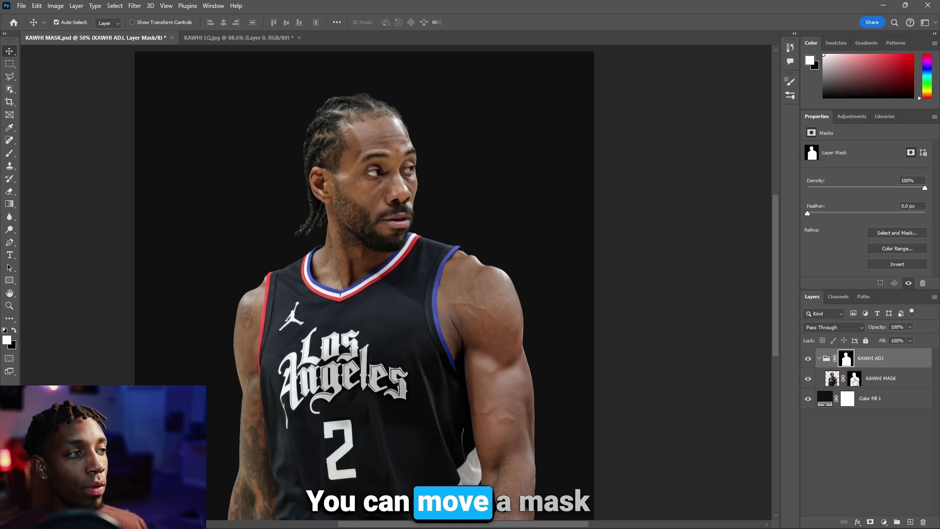
pyautogui.moveTo(854, 381); pyautogui.dragTo(848, 398)
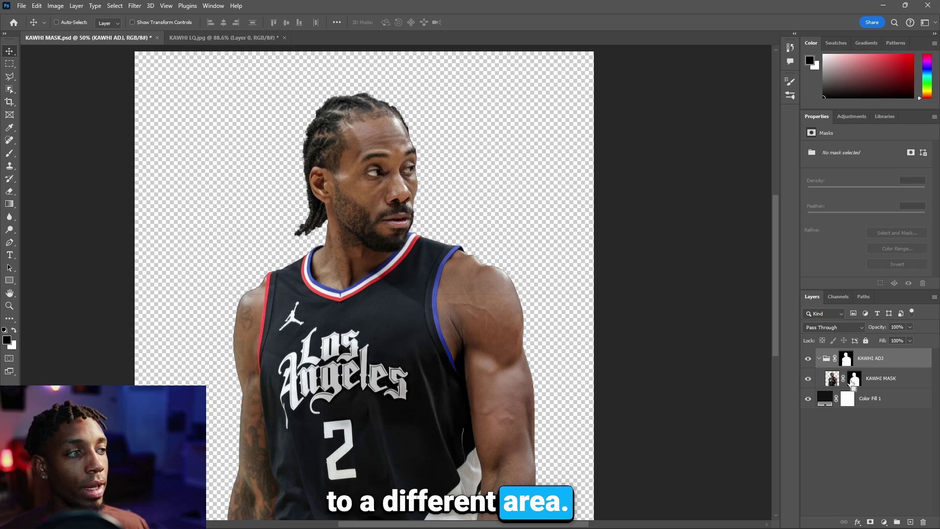
pyautogui.hotkey('ctrl', 'z')
# - Convert the masked KAWHI MASK layer to a smart object
pyautogui.click(853, 378)
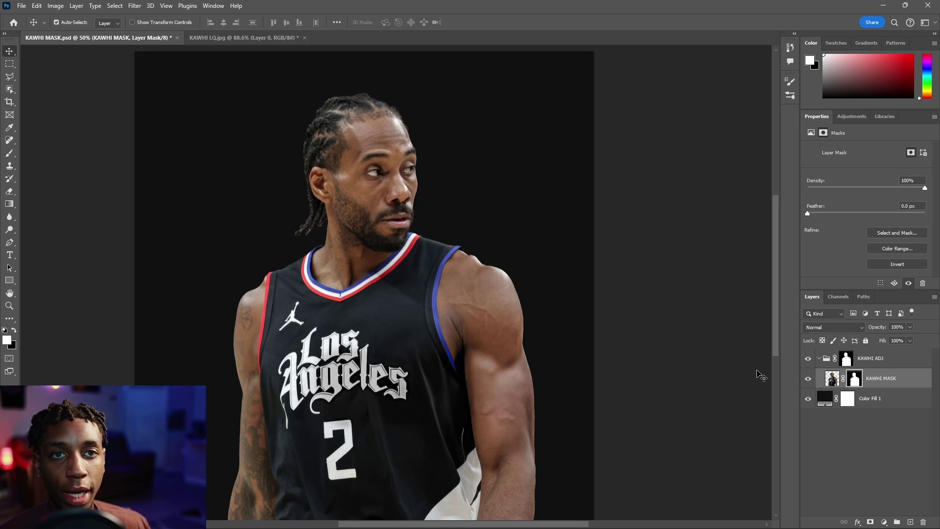
pyautogui.click(829, 384)
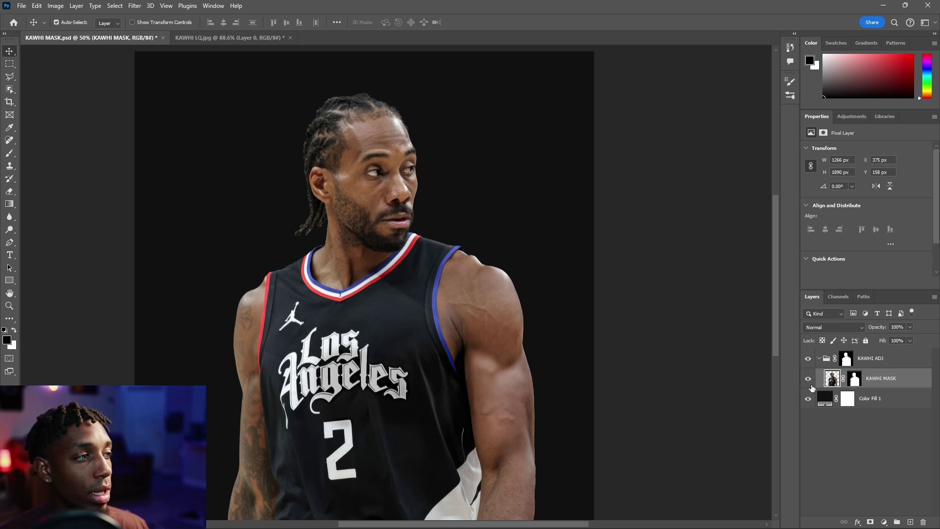
pyautogui.rightClick(892, 382)
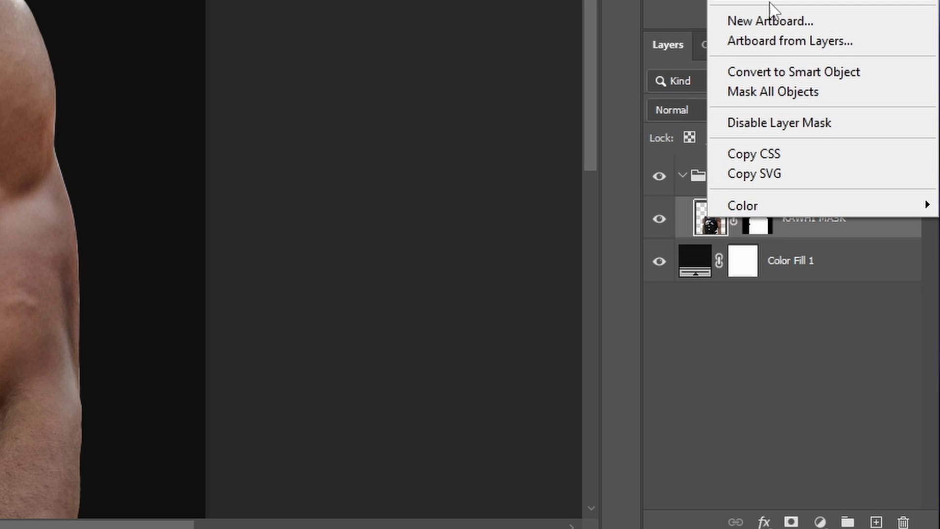
pyautogui.click(774, 72)
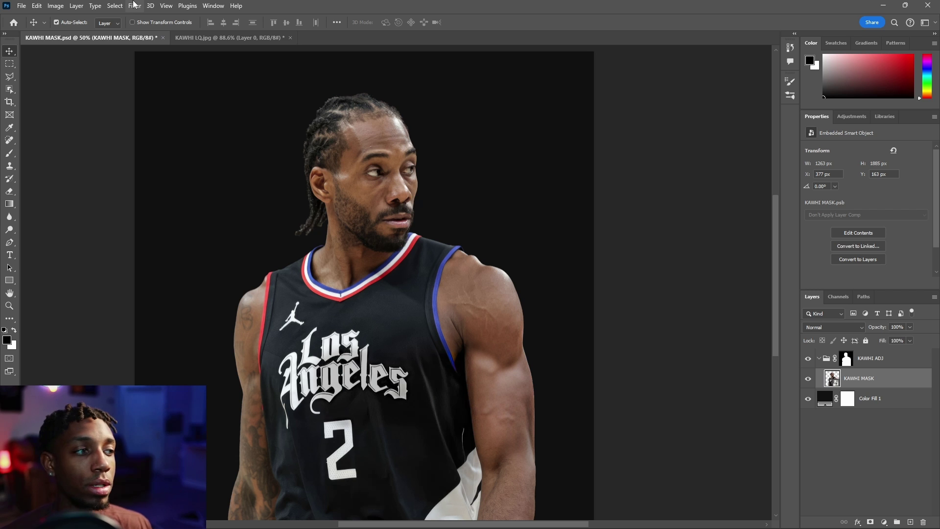
# - Apply the Camera Raw filter to the KAWHI MASK smart object with Clarity at +18 and Texture at +14
pyautogui.click(133, 6)
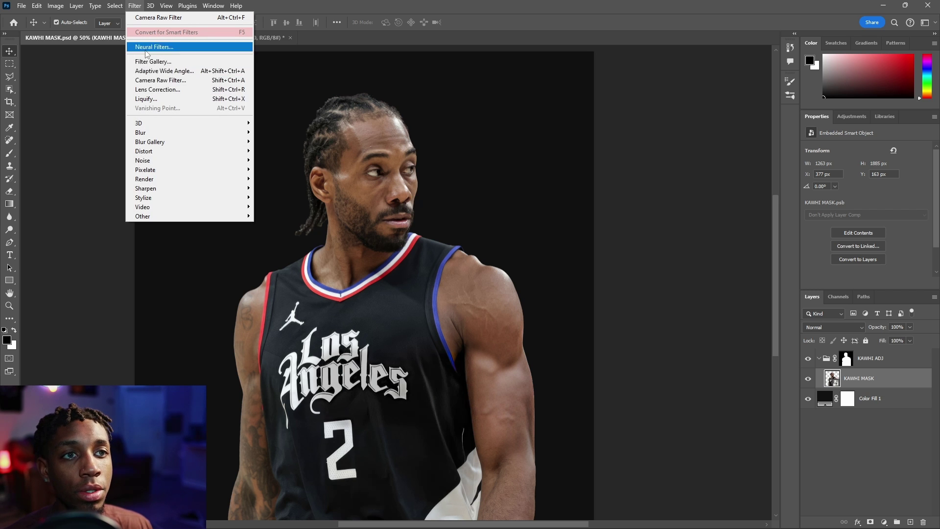
pyautogui.click(165, 80)
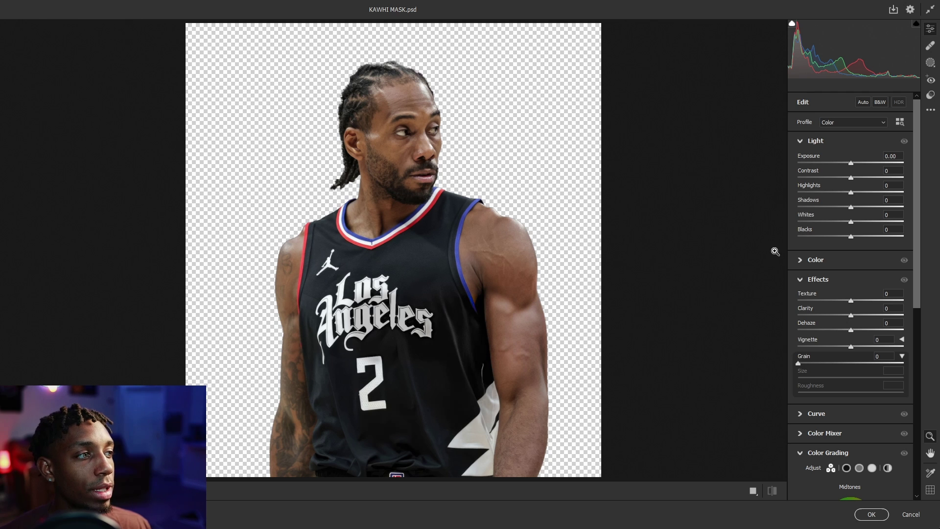
pyautogui.moveTo(851, 316)
pyautogui.mouseDown()
pyautogui.moveTo(887, 325)
pyautogui.moveTo(862, 323)
pyautogui.mouseUp()
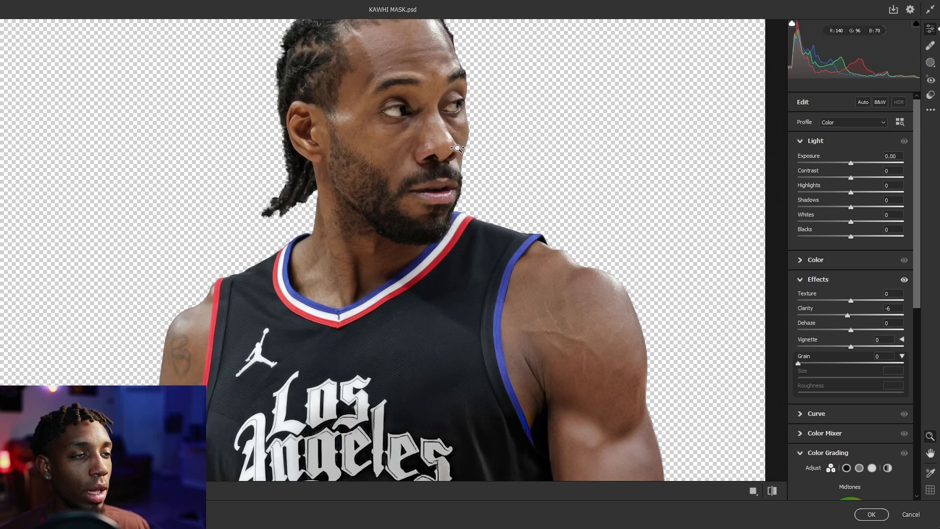
pyautogui.moveTo(463, 161); pyautogui.dragTo(438, 162)
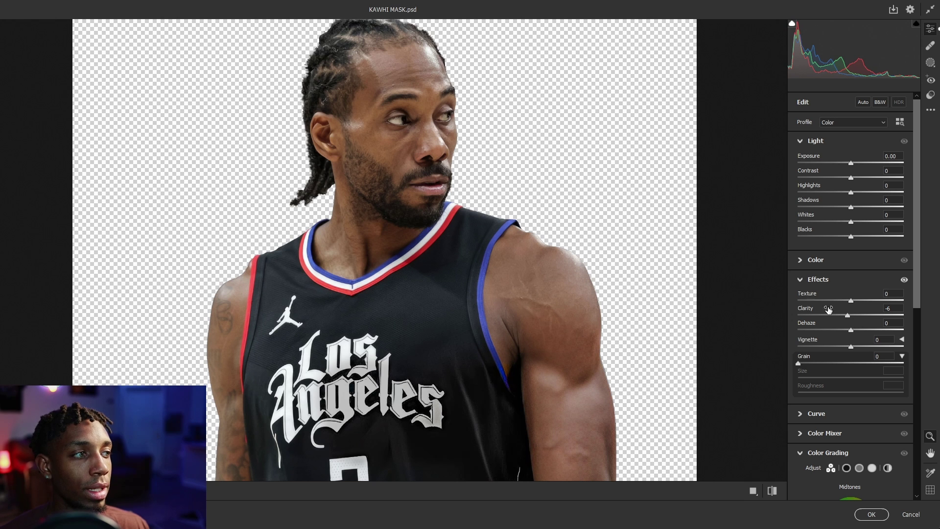
pyautogui.moveTo(848, 315); pyautogui.dragTo(860, 318)
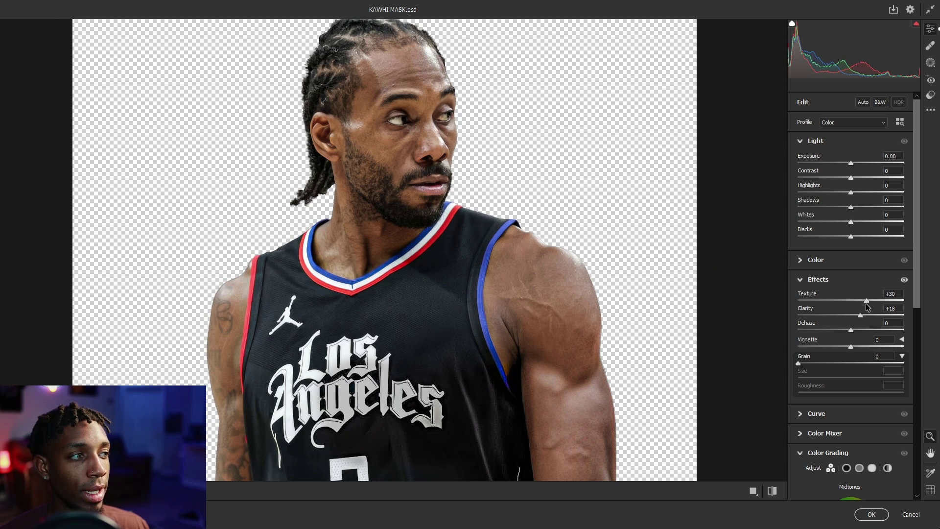
pyautogui.moveTo(867, 307); pyautogui.dragTo(857, 305)
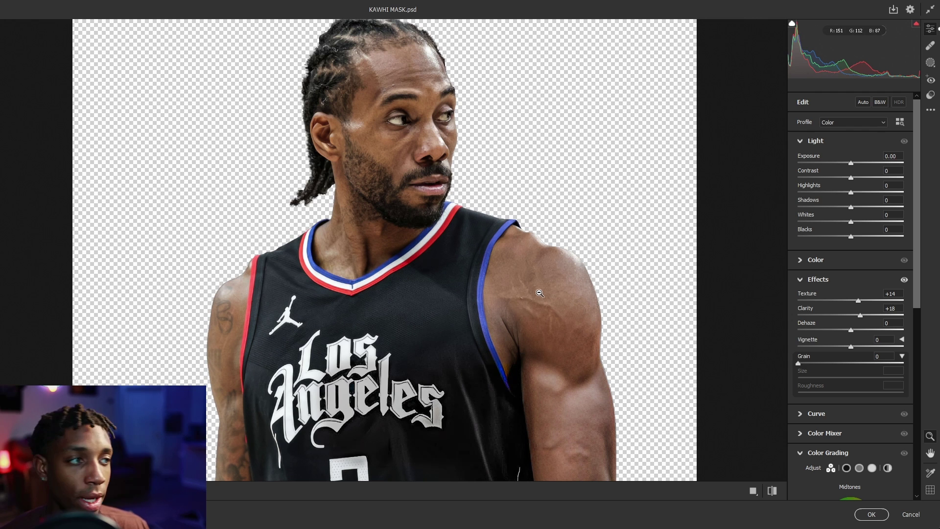
pyautogui.moveTo(434, 154); pyautogui.dragTo(431, 126)
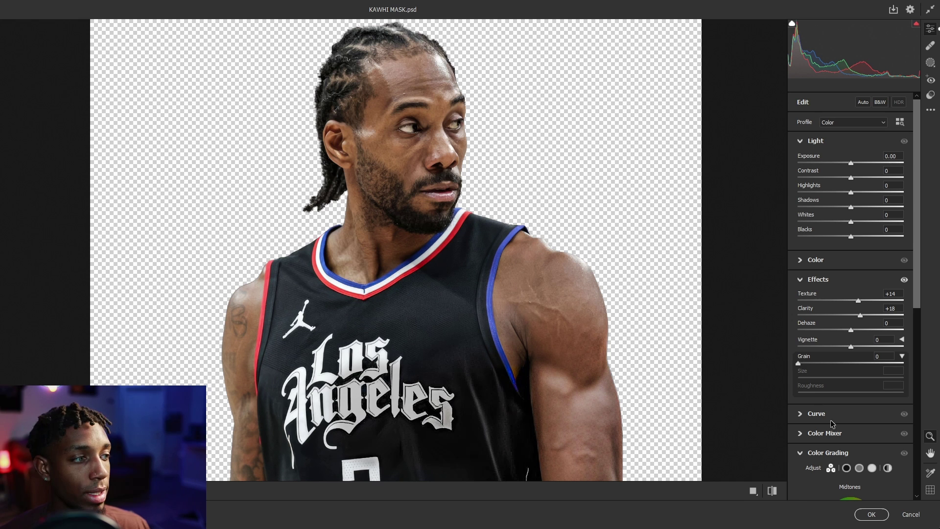
# - Collapse the Color Grading and Effects settings and show the saturation controls of the Color Mixer
pyautogui.click(802, 454)
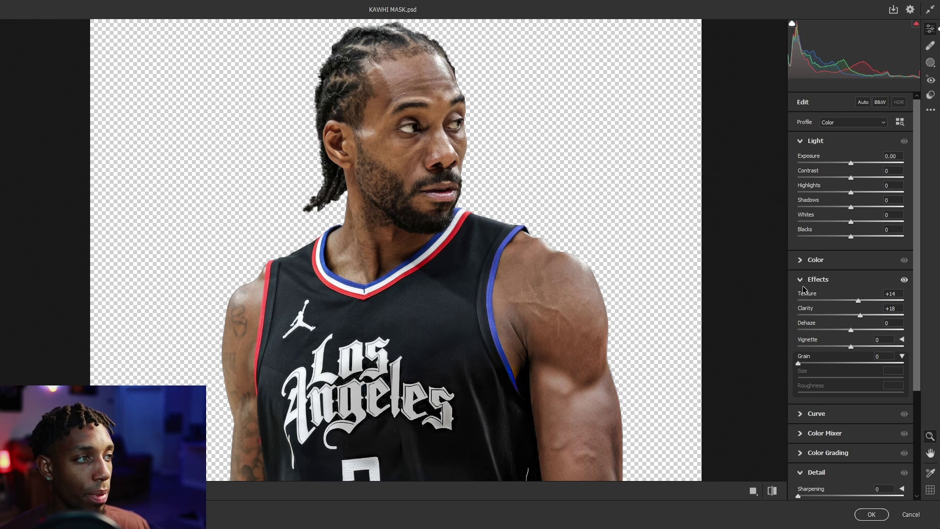
pyautogui.click(802, 279)
pyautogui.click(803, 319)
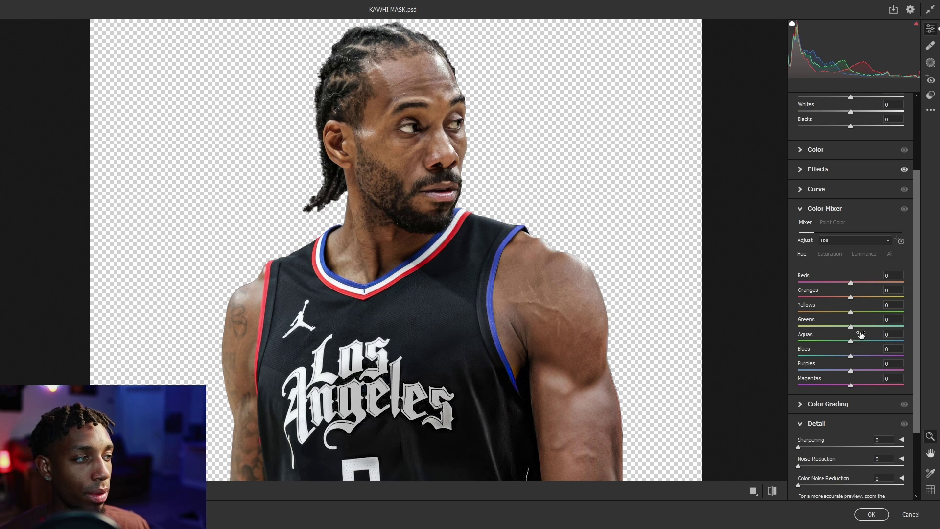
pyautogui.click(828, 254)
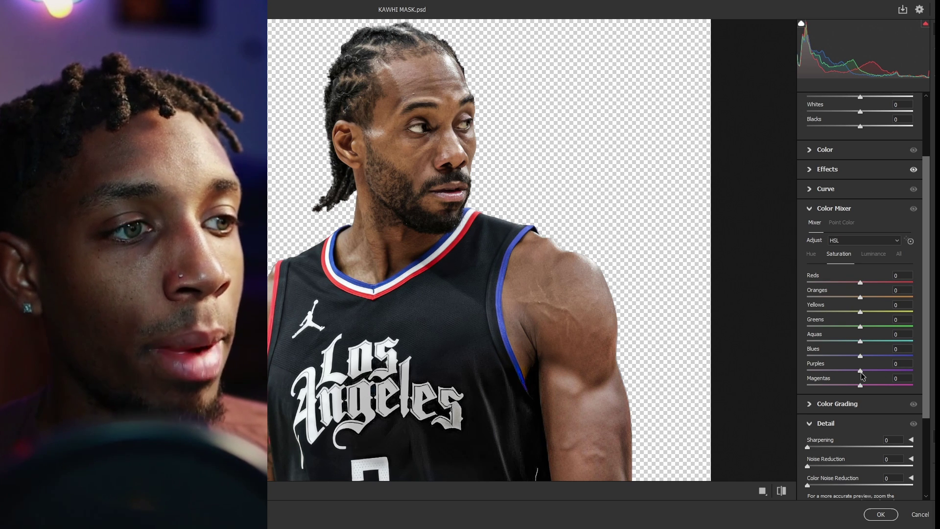
# - Set the Color Mixer saturation of Greens, Aquas and Magentas to -100 and of Purples to -1
pyautogui.moveTo(474, 332); pyautogui.dragTo(568, 319)
pyautogui.click(568, 320)
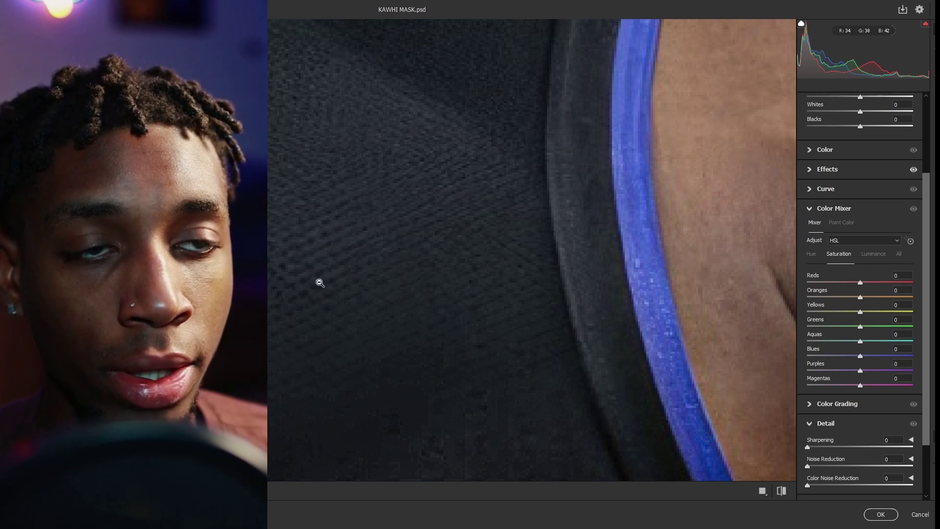
pyautogui.click(403, 269)
pyautogui.moveTo(405, 295); pyautogui.dragTo(437, 294)
pyautogui.click(437, 294)
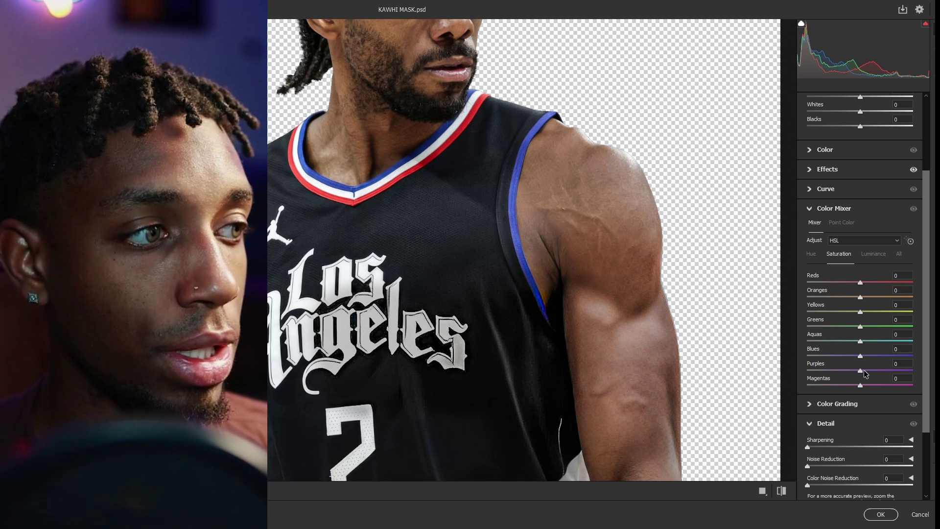
pyautogui.moveTo(854, 376); pyautogui.dragTo(633, 378)
pyautogui.moveTo(803, 373); pyautogui.dragTo(756, 374)
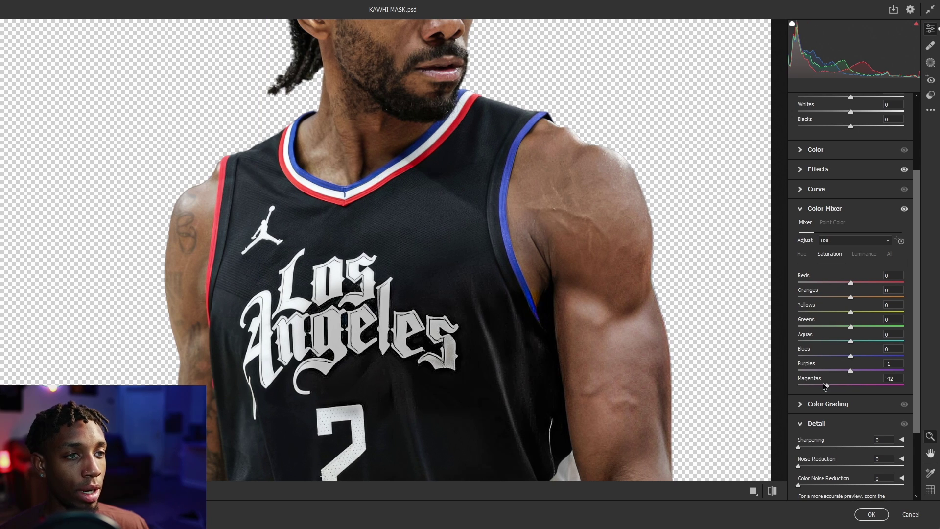
pyautogui.moveTo(858, 328); pyautogui.dragTo(722, 334)
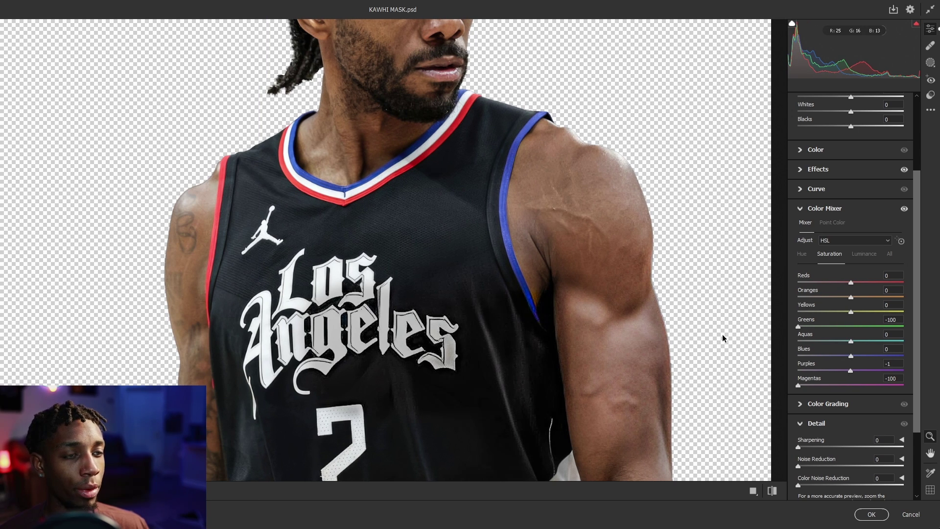
pyautogui.moveTo(854, 346); pyautogui.dragTo(695, 343)
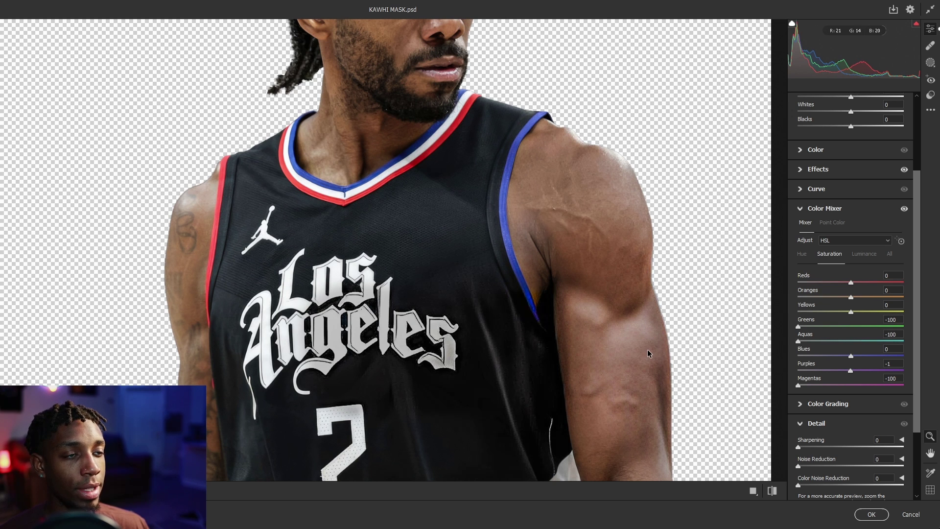
# - Try the Reds and Oranges saturation at -100 one after the other, resetting each
pyautogui.moveTo(385, 165); pyautogui.dragTo(417, 170)
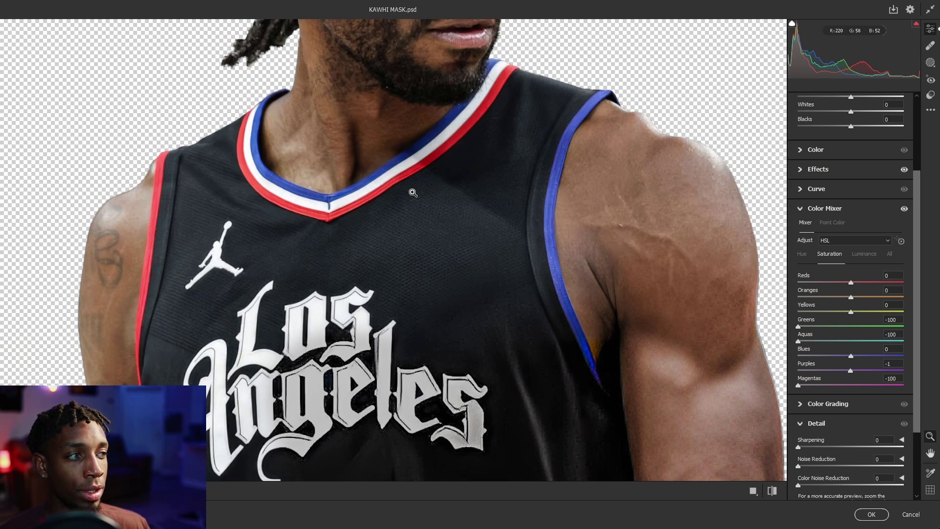
pyautogui.hotkey('ctrl', '0')
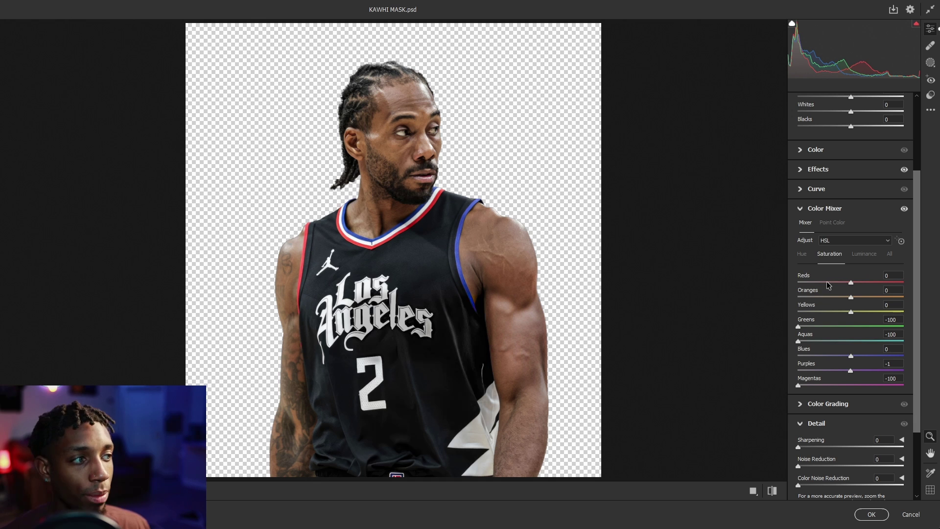
pyautogui.moveTo(408, 110); pyautogui.dragTo(500, 138)
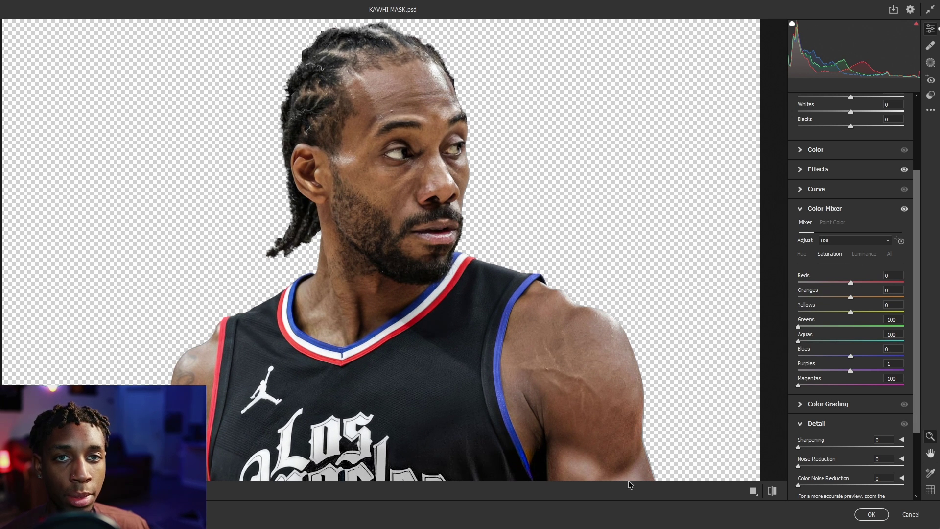
pyautogui.moveTo(849, 280); pyautogui.dragTo(691, 302)
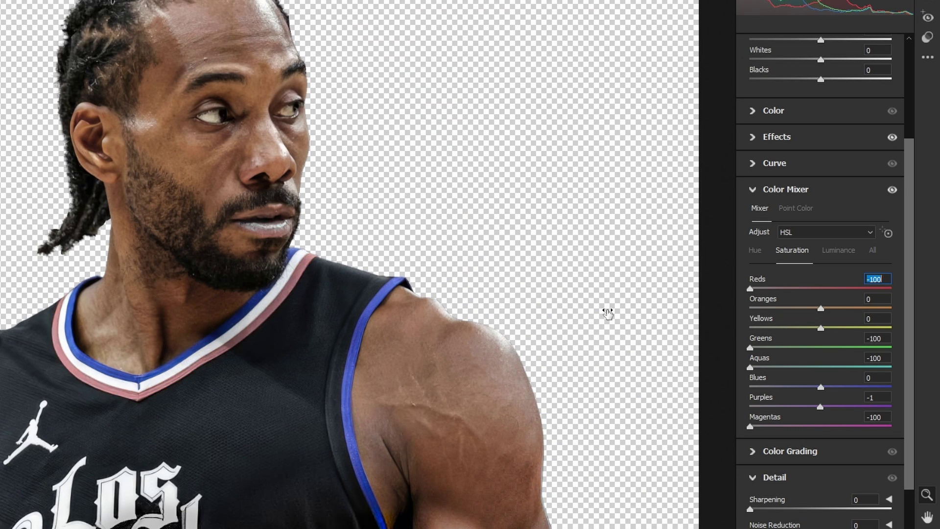
pyautogui.moveTo(608, 313); pyautogui.dragTo(791, 361)
pyautogui.moveTo(821, 307); pyautogui.dragTo(624, 333)
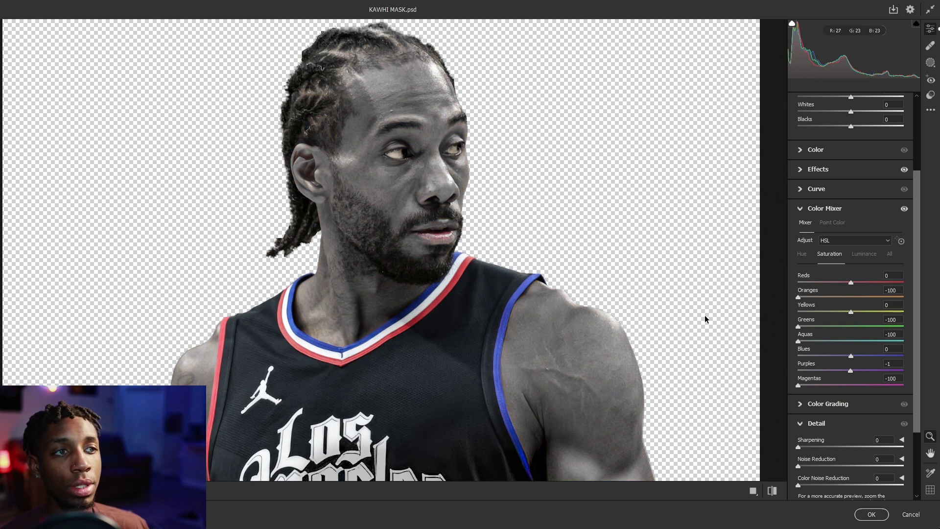
pyautogui.moveTo(706, 316)
pyautogui.mouseDown()
pyautogui.moveTo(857, 306)
pyautogui.moveTo(687, 318)
pyautogui.mouseUp()
# - Adjust the skin tone in the Color Mixer with Oranges hue at -17 and Oranges saturation at +6
pyautogui.moveTo(840, 298); pyautogui.dragTo(874, 299)
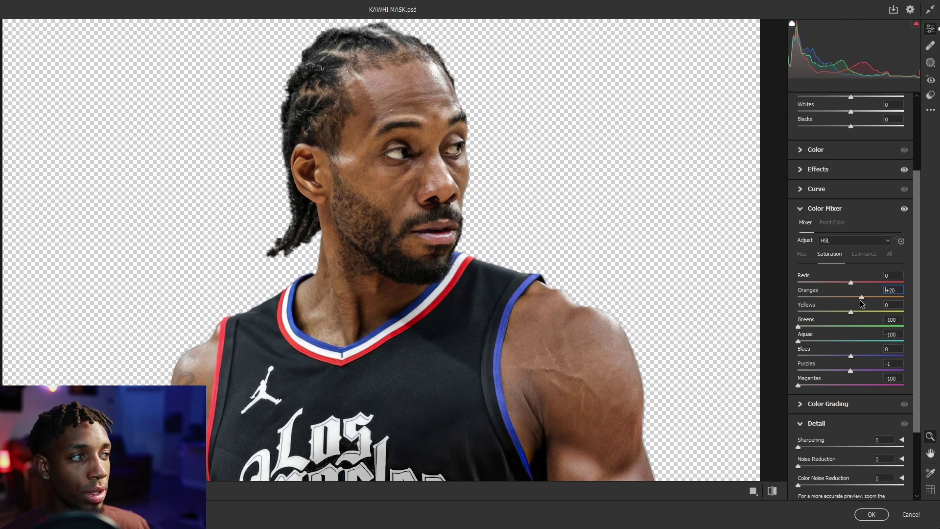
pyautogui.click(799, 252)
pyautogui.moveTo(853, 297); pyautogui.dragTo(836, 297)
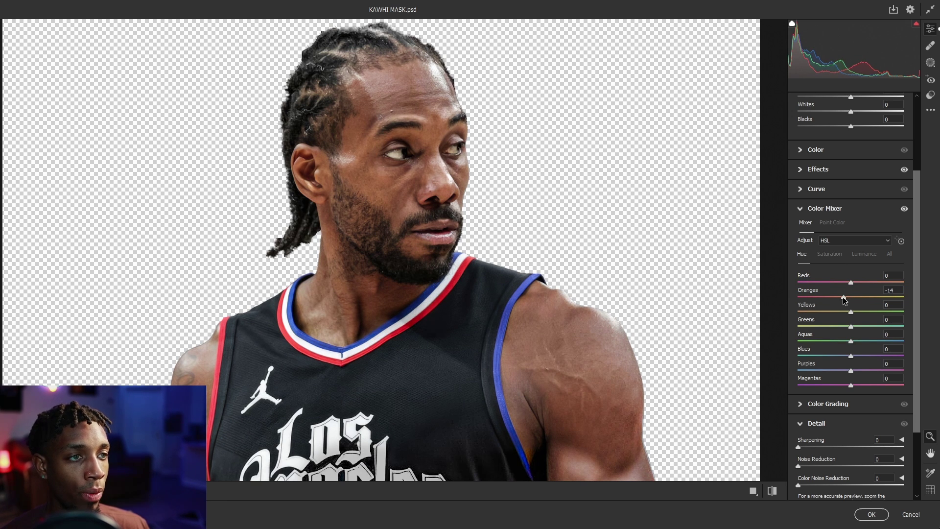
pyautogui.moveTo(844, 299)
pyautogui.mouseDown()
pyautogui.moveTo(856, 303)
pyautogui.moveTo(843, 305)
pyautogui.mouseUp()
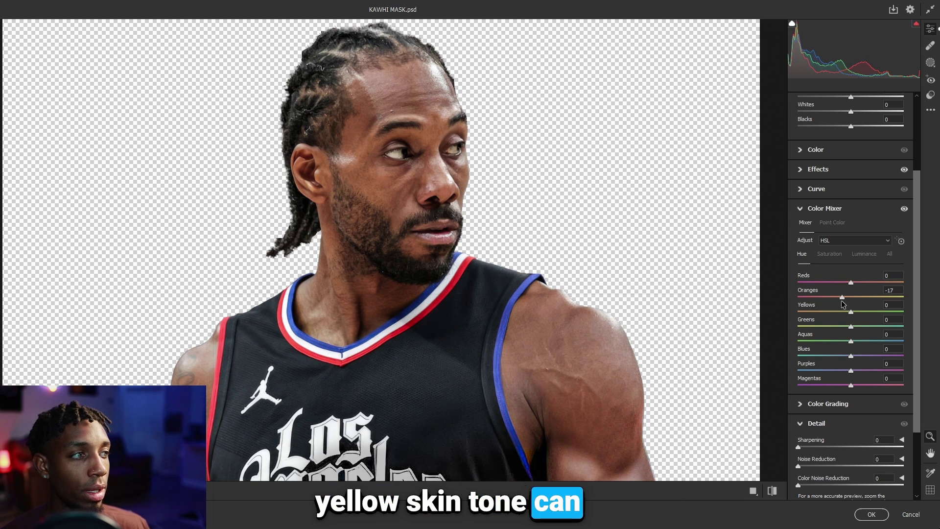
pyautogui.click(532, 229)
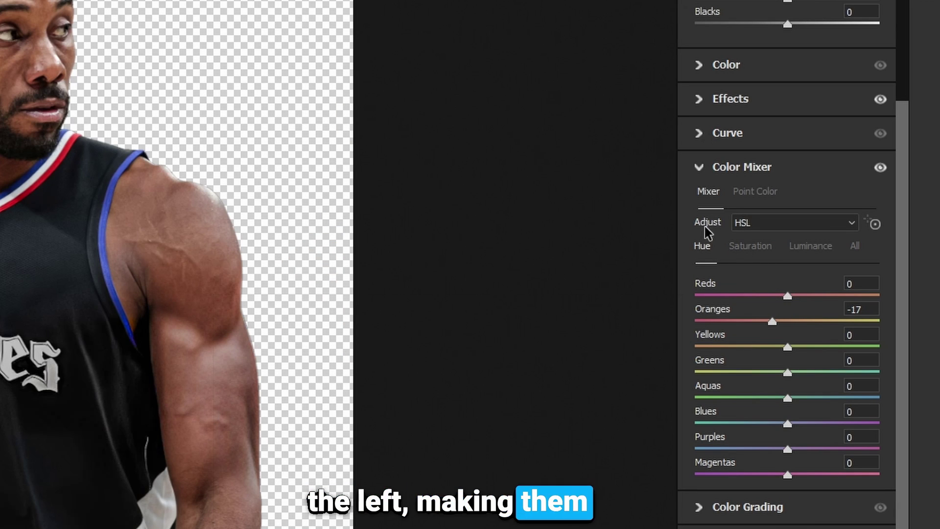
pyautogui.click(762, 255)
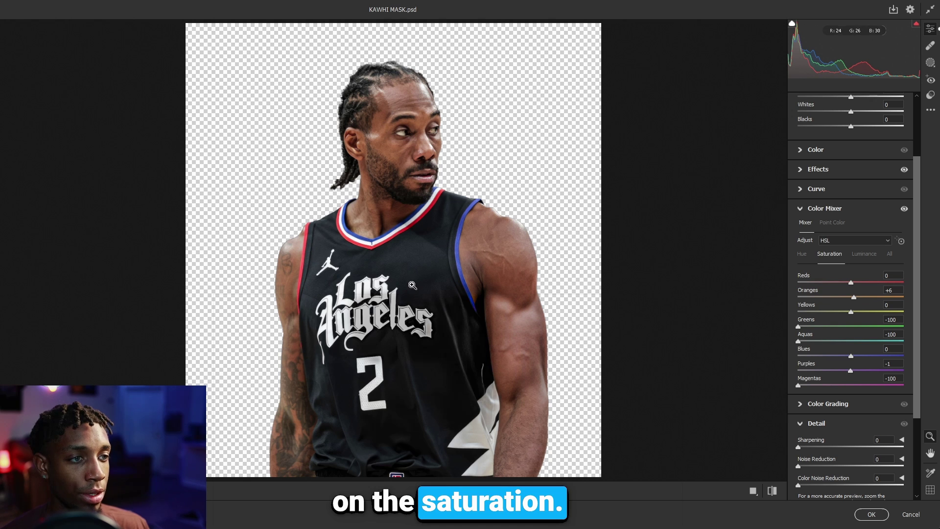
# - Inspect the jersey up close, try a lower Purples saturation and undo that change
pyautogui.click(388, 268)
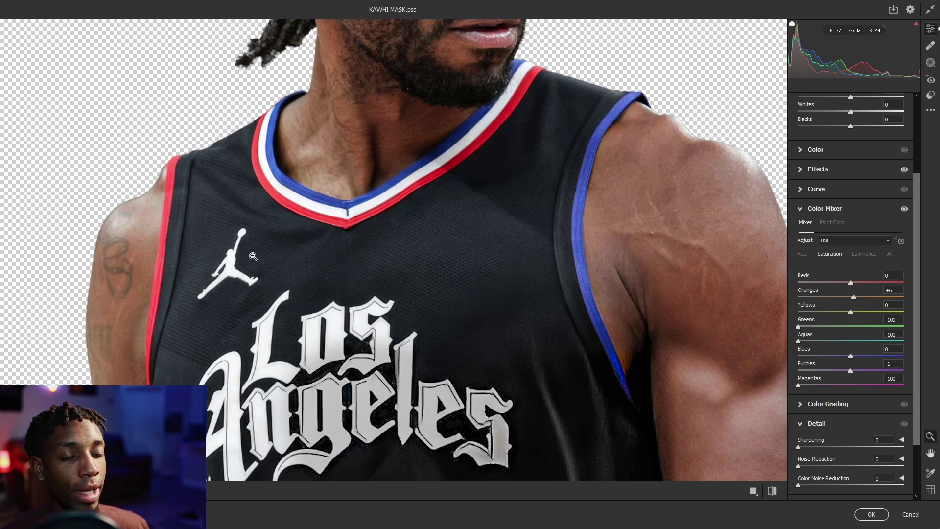
pyautogui.click(229, 228)
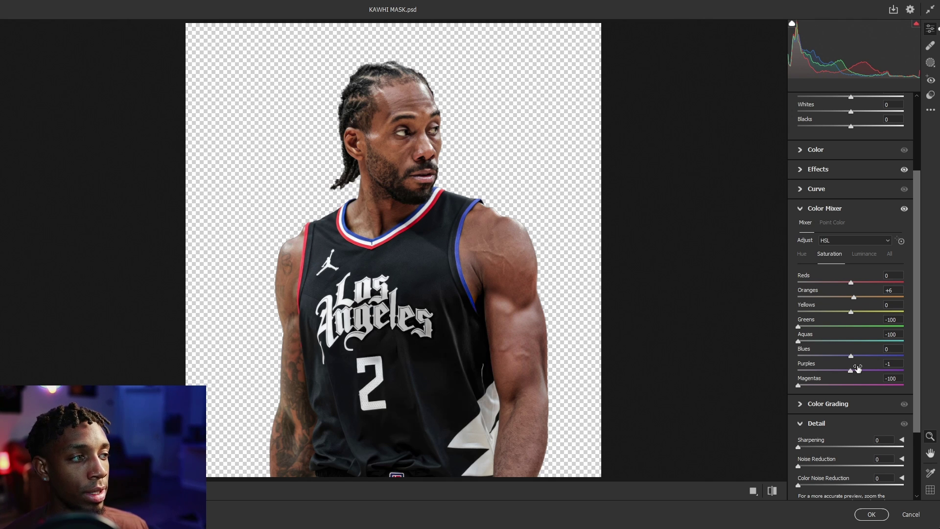
pyautogui.moveTo(802, 364); pyautogui.dragTo(769, 363)
pyautogui.moveTo(474, 249); pyautogui.dragTo(490, 249)
pyautogui.click(490, 249)
pyautogui.hotkey('ctrl', 'z')
pyautogui.click(450, 192)
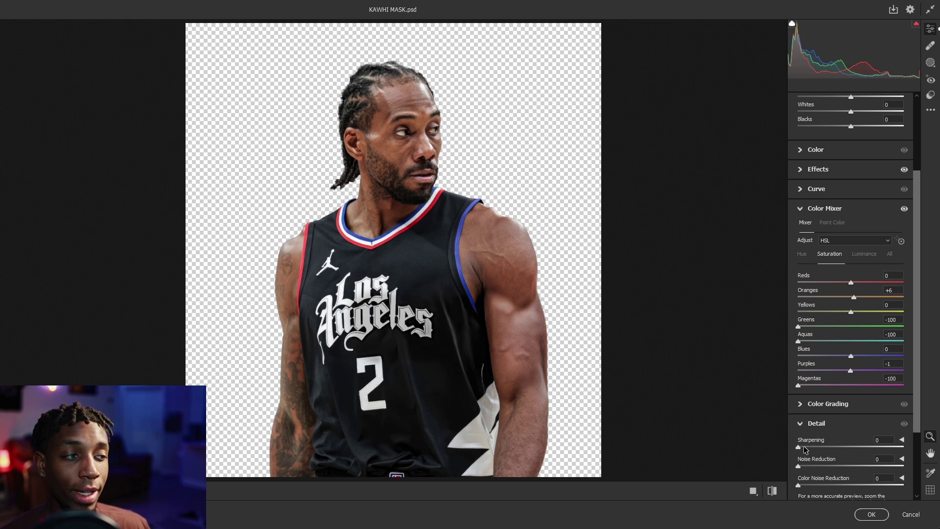
# - Set the Detail Sharpening to 55, checking its effect on the face up close
pyautogui.moveTo(838, 450)
pyautogui.mouseDown()
pyautogui.moveTo(849, 448)
pyautogui.moveTo(830, 448)
pyautogui.mouseUp()
pyautogui.click(460, 166)
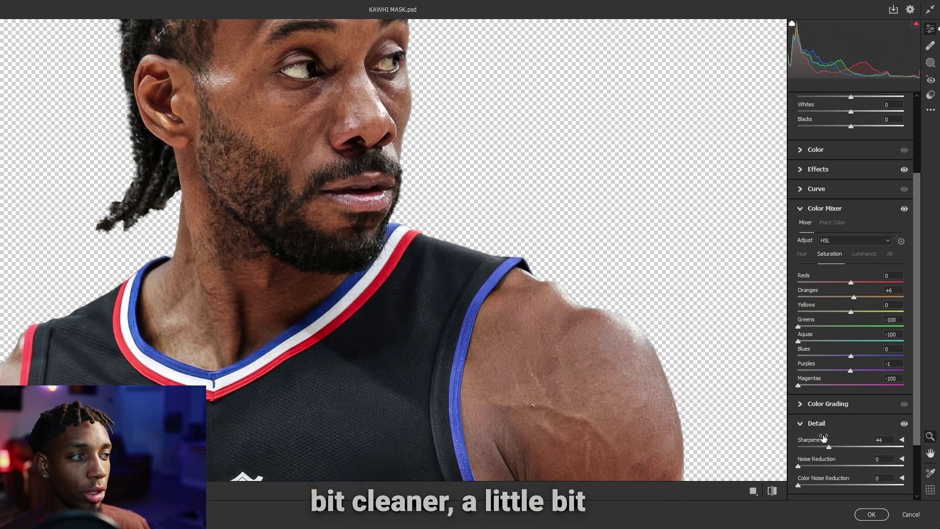
pyautogui.moveTo(829, 447)
pyautogui.mouseDown()
pyautogui.moveTo(858, 447)
pyautogui.moveTo(828, 448)
pyautogui.moveTo(838, 448)
pyautogui.mouseUp()
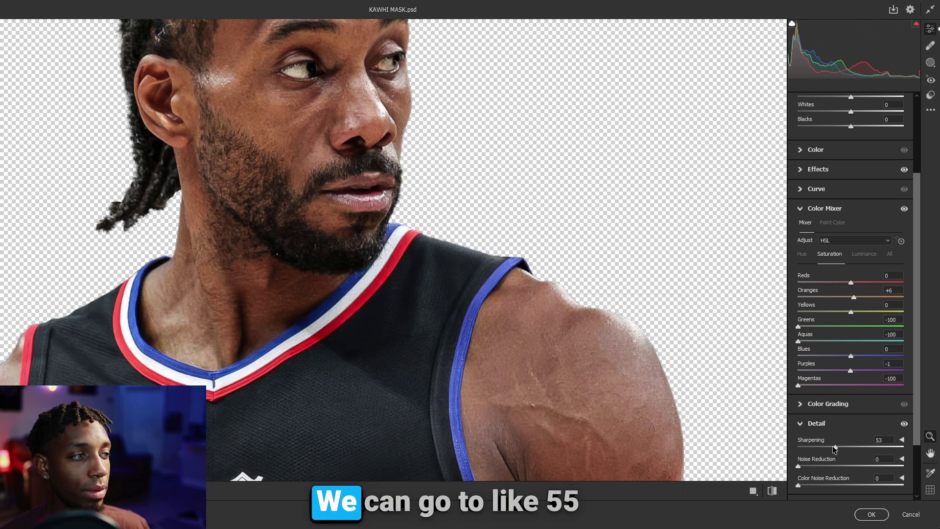
pyautogui.hotkey('ctrl', '0')
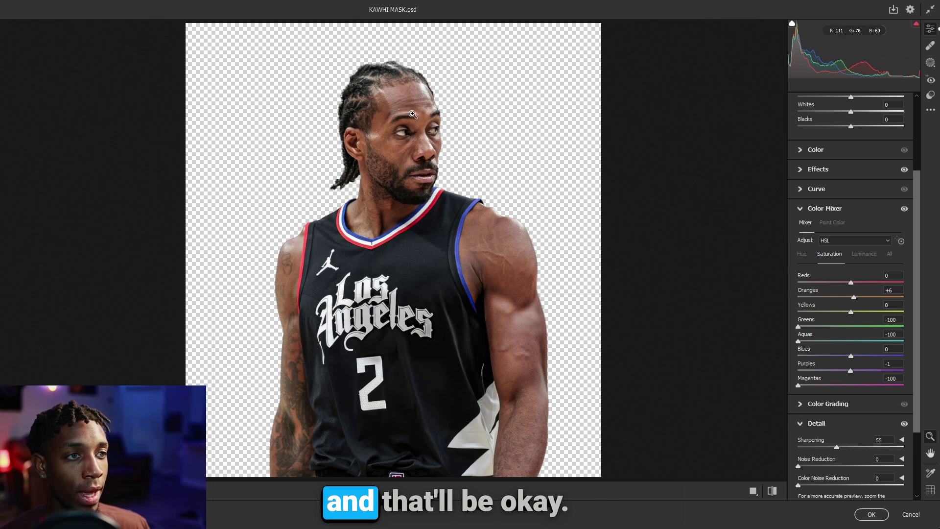
# - Collapse the Color Mixer and set the Light values to Highlights +29, Shadows -31, Whites +10 and Blacks -15
pyautogui.scroll(5, 834, 224)
pyautogui.hotkey('ctrl', '+')
pyautogui.click(825, 319)
pyautogui.moveTo(401, 129); pyautogui.dragTo(759, 193)
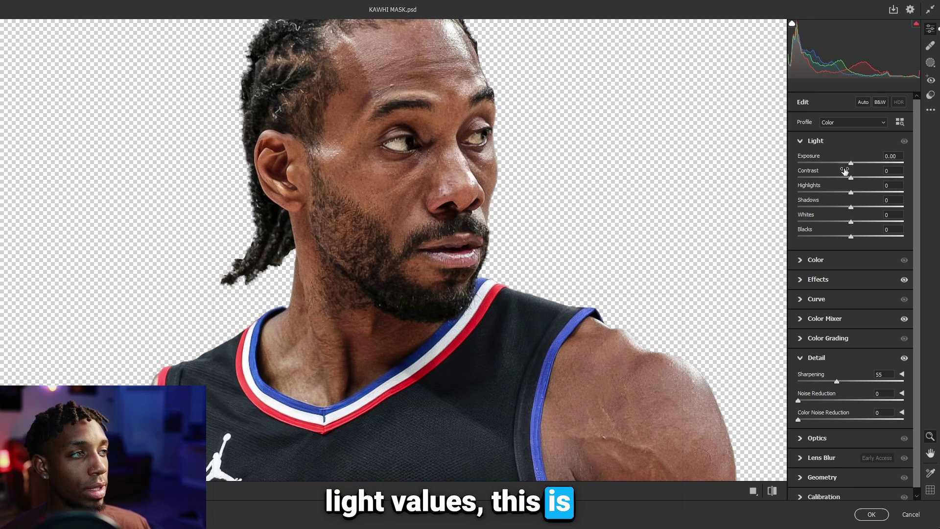
pyautogui.moveTo(863, 175); pyautogui.dragTo(802, 216)
pyautogui.doubleClick(886, 179)
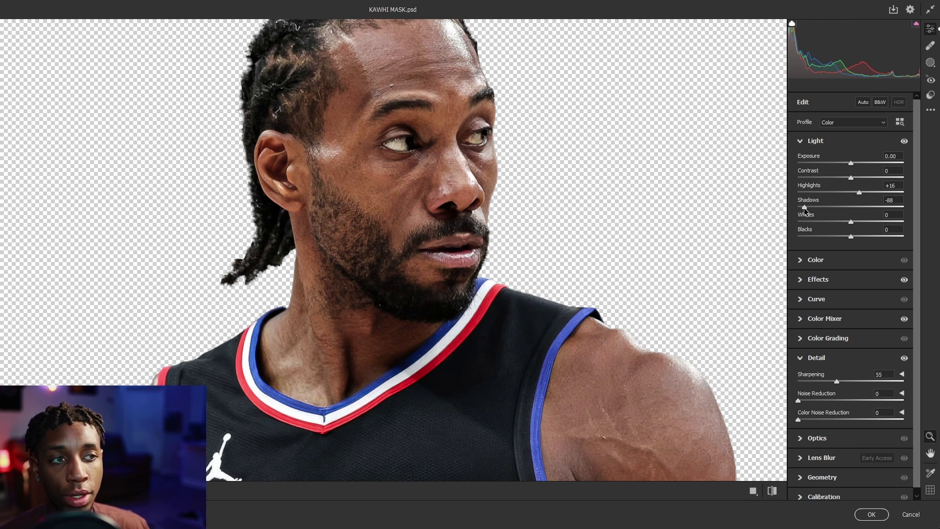
pyautogui.click(477, 199)
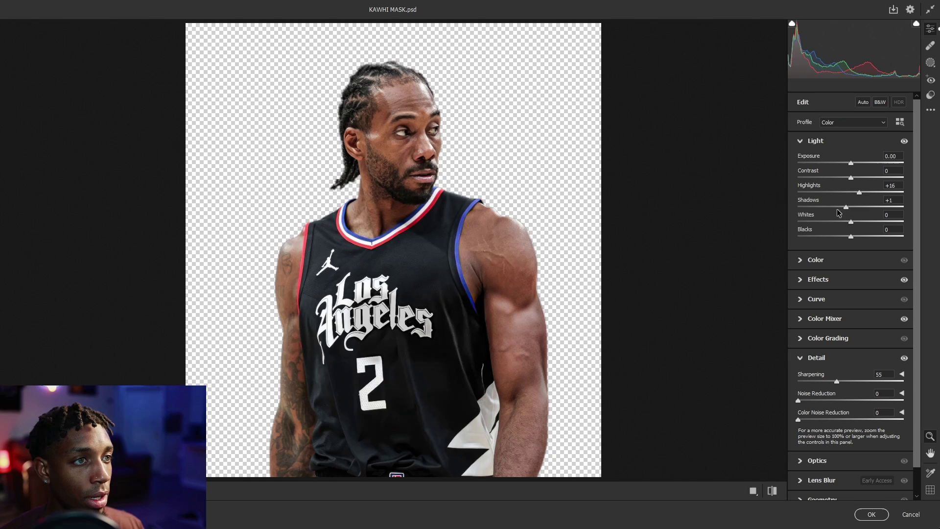
pyautogui.moveTo(840, 207); pyautogui.dragTo(867, 194)
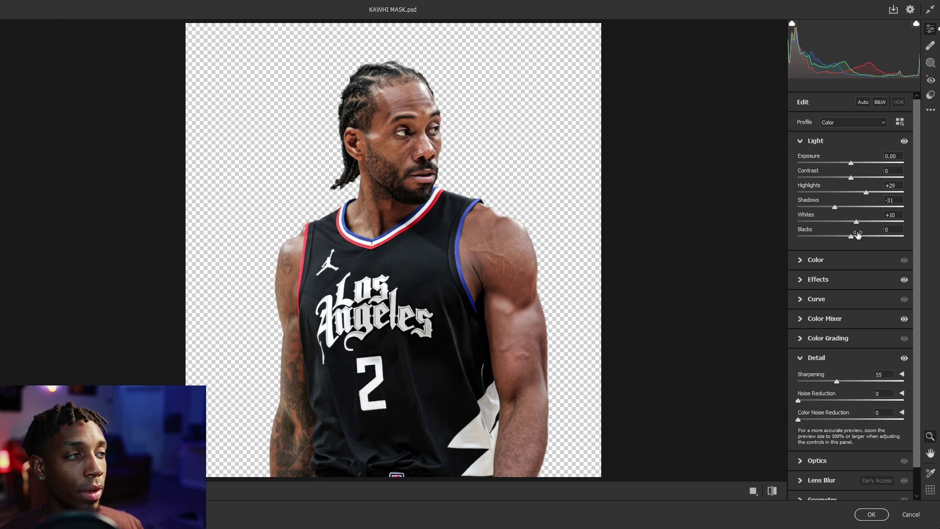
pyautogui.moveTo(842, 236)
pyautogui.mouseDown()
pyautogui.moveTo(804, 249)
pyautogui.moveTo(844, 246)
pyautogui.mouseUp()
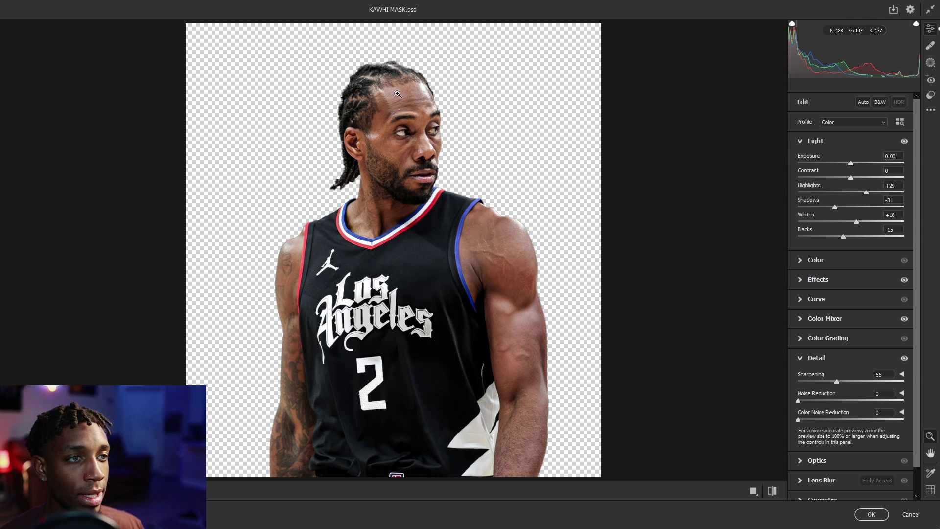
# - Check the player's face up close and apply the Camera Raw adjustments to the KAWHI MASK smart object
pyautogui.moveTo(397, 94); pyautogui.dragTo(469, 84)
pyautogui.click(436, 97)
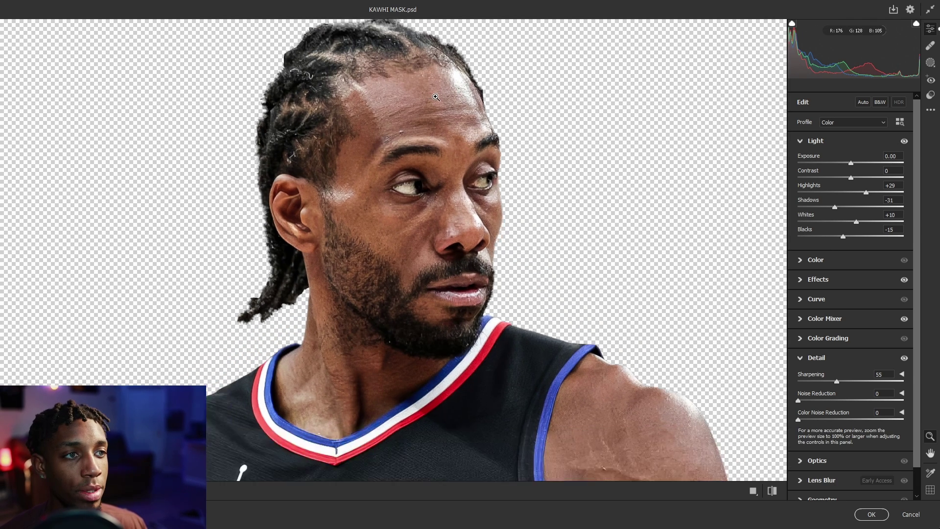
pyautogui.moveTo(387, 86); pyautogui.dragTo(410, 81)
pyautogui.keyDown('alt'); pyautogui.click(411, 81); pyautogui.keyUp('alt')
pyautogui.press('Return')
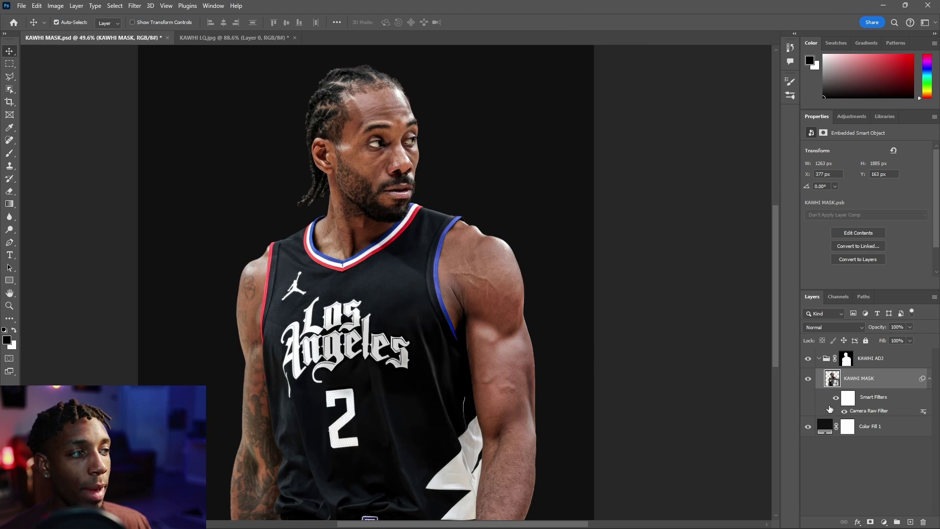
# - Compare the photo with the Camera Raw smart filter hidden and shown, and reopen its settings to review and accept them
pyautogui.click(845, 413)
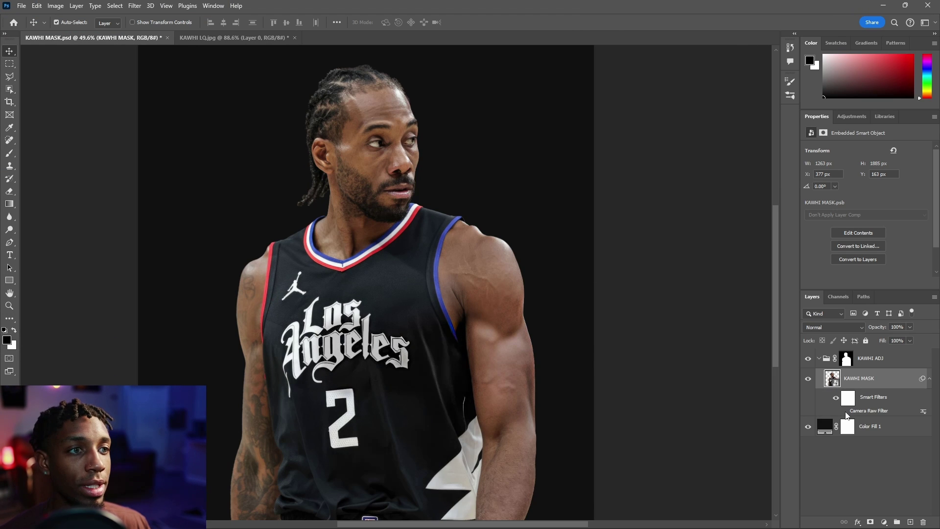
pyautogui.click(845, 412)
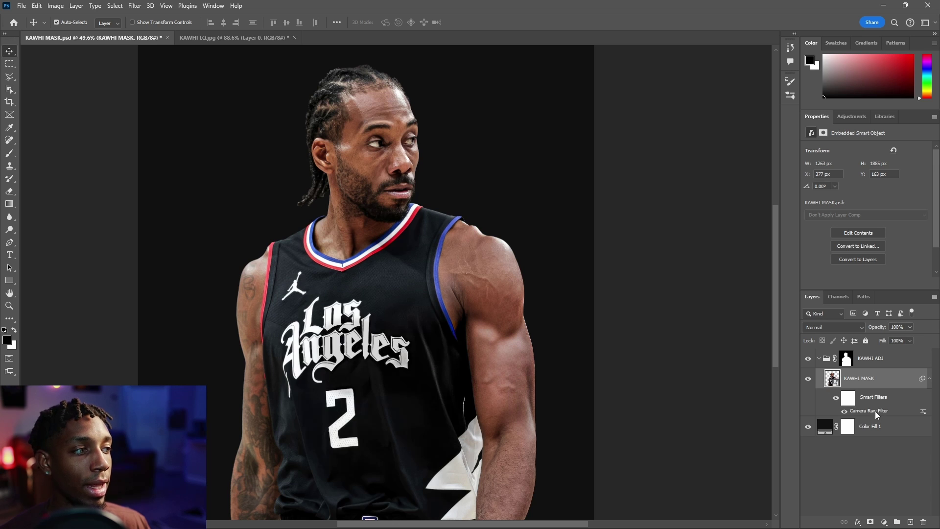
pyautogui.hotkey('ctrl', 'alt', 'f')
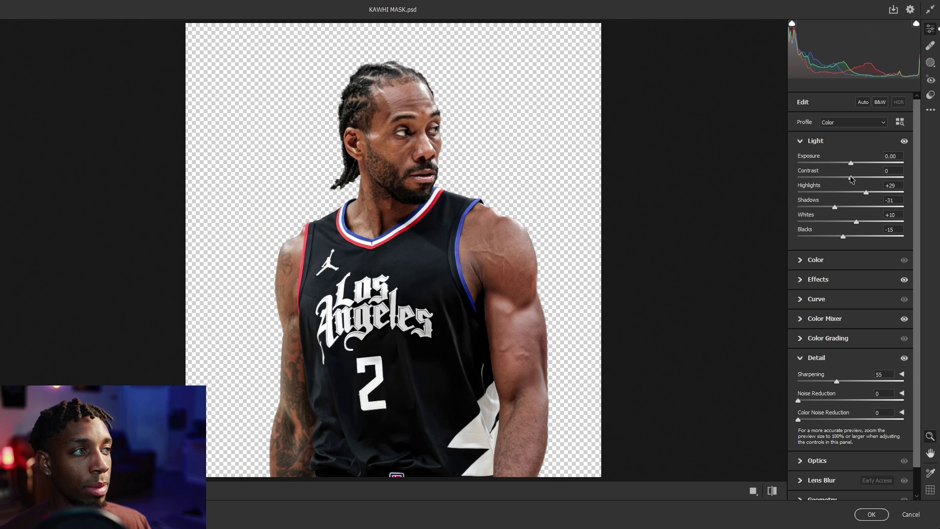
pyautogui.click(872, 514)
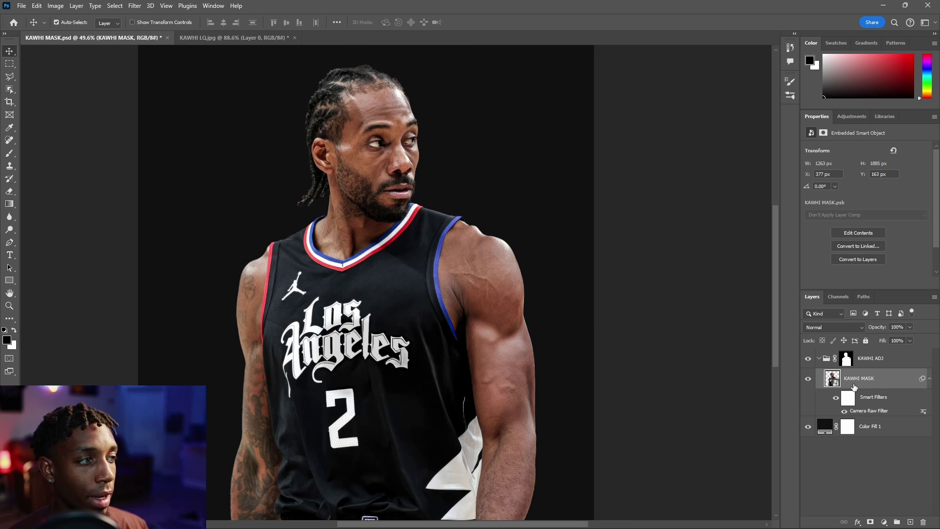
# - Sample the jersey's black fabric up close with the Eyedropper to check its hues
pyautogui.scroll(4, 397, 282)
pyautogui.press('i')
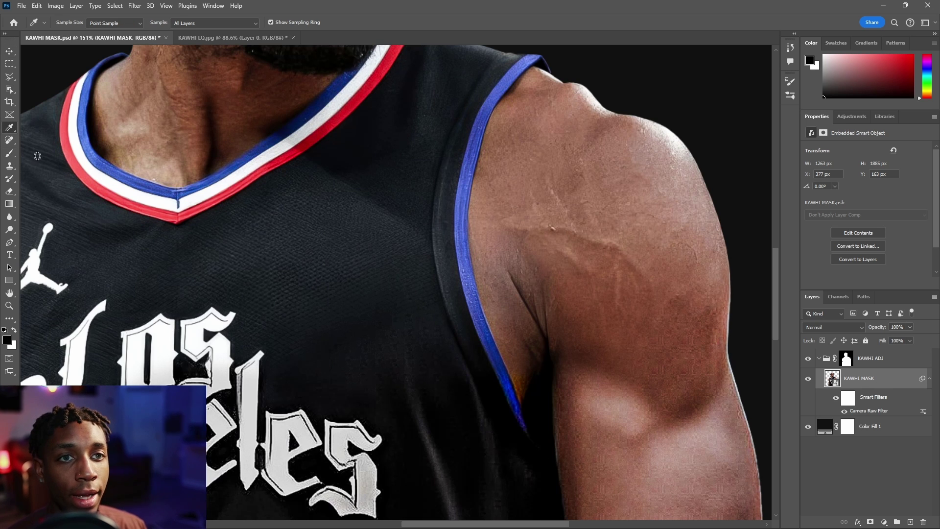
pyautogui.moveTo(362, 169); pyautogui.dragTo(413, 461)
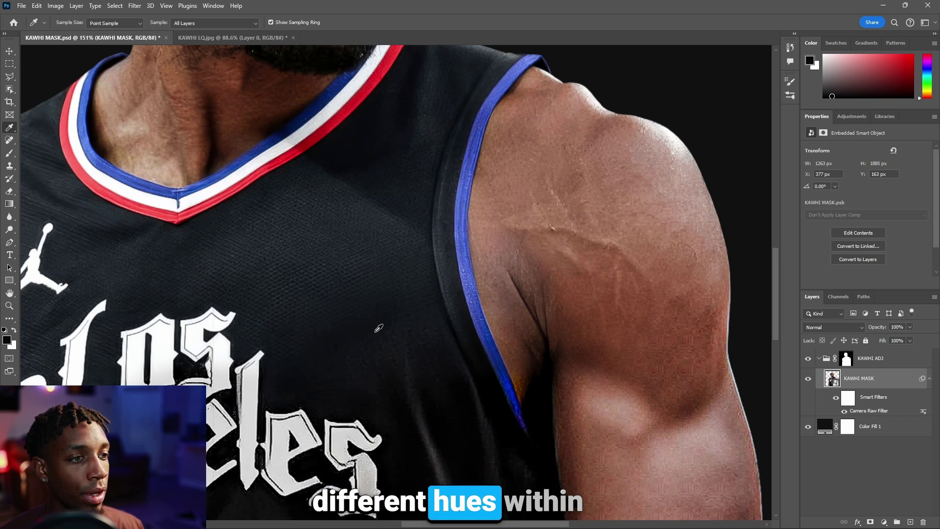
pyautogui.scroll(-8, 353, 275)
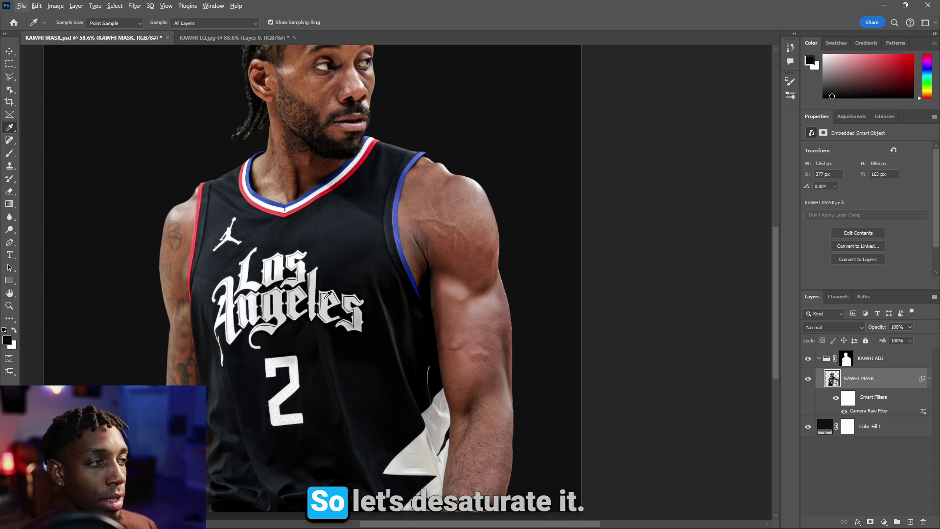
# - Add a Hue/Saturation adjustment layer above KAWHI MASK inside the group and set its Saturation to -100
pyautogui.click(881, 523)
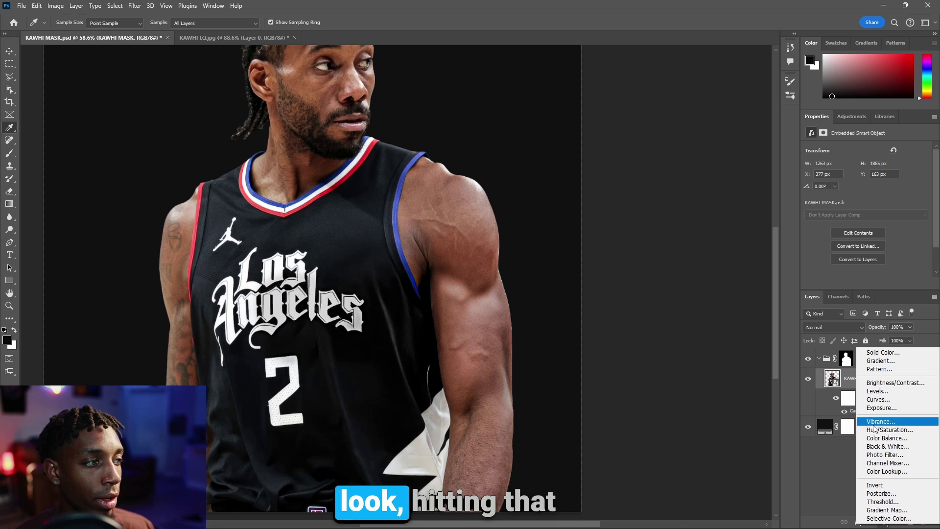
pyautogui.click(837, 457)
pyautogui.click(884, 523)
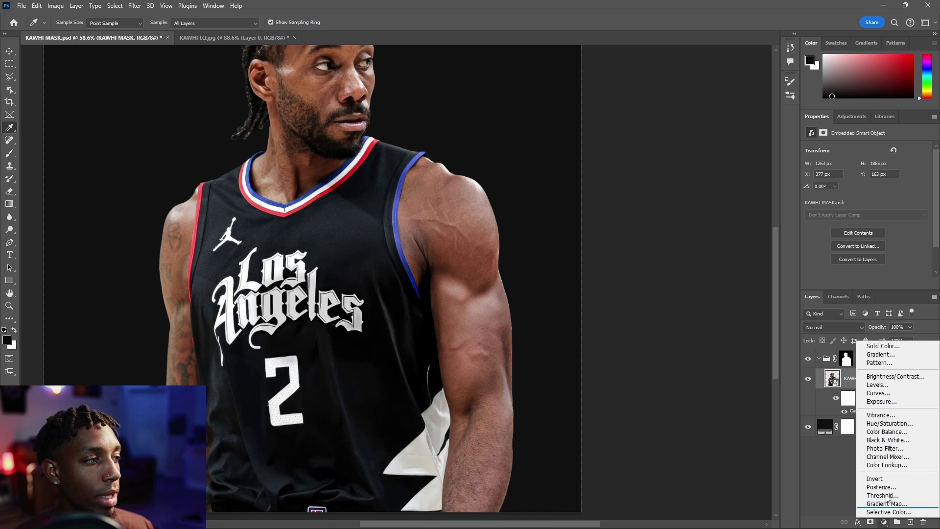
pyautogui.click(889, 424)
pyautogui.moveTo(867, 203); pyautogui.dragTo(741, 221)
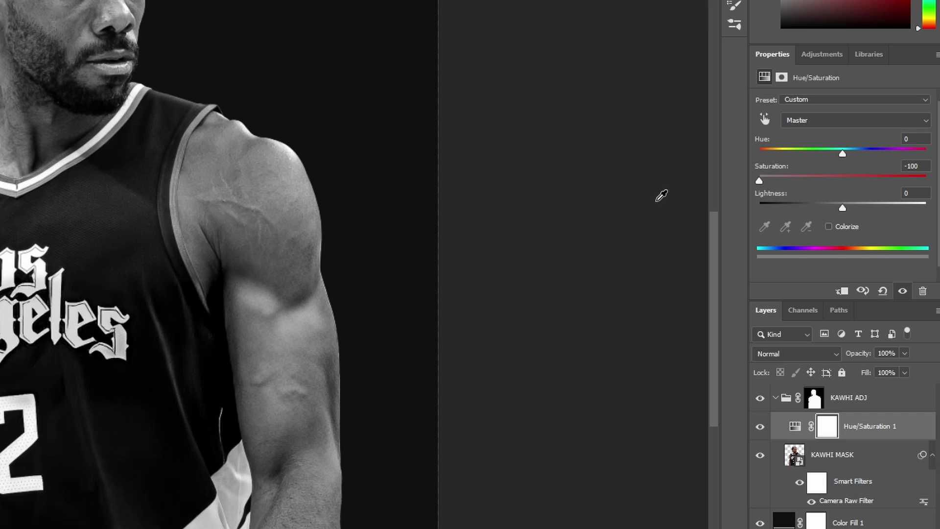
# - Invert the Hue/Saturation layer's mask to black, toggling it to compare the photo with and without the desaturation
pyautogui.hotkey('ctrl', 'i')
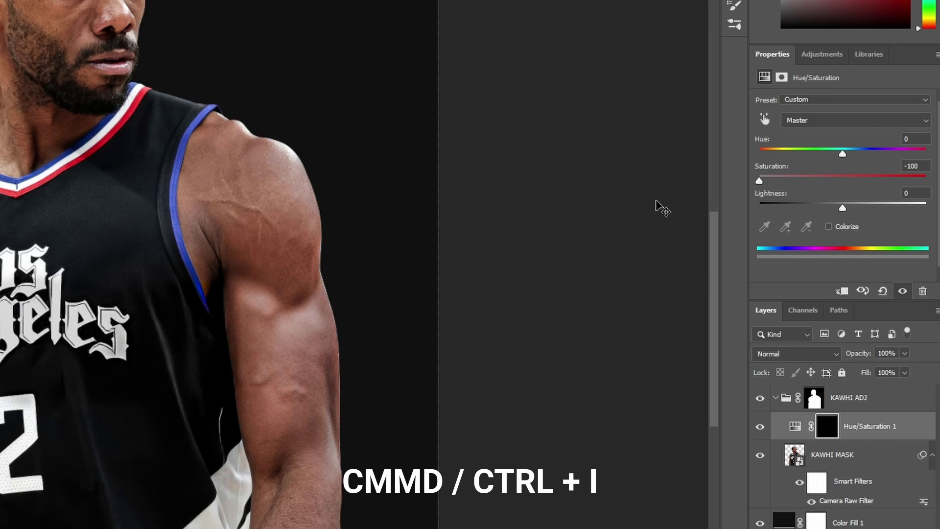
pyautogui.hotkey('ctrl', 'i')
pyautogui.hotkey('ctrl', 'i')
pyautogui.hotkey('ctrl', 'i')
pyautogui.hotkey('ctrl', 'i')
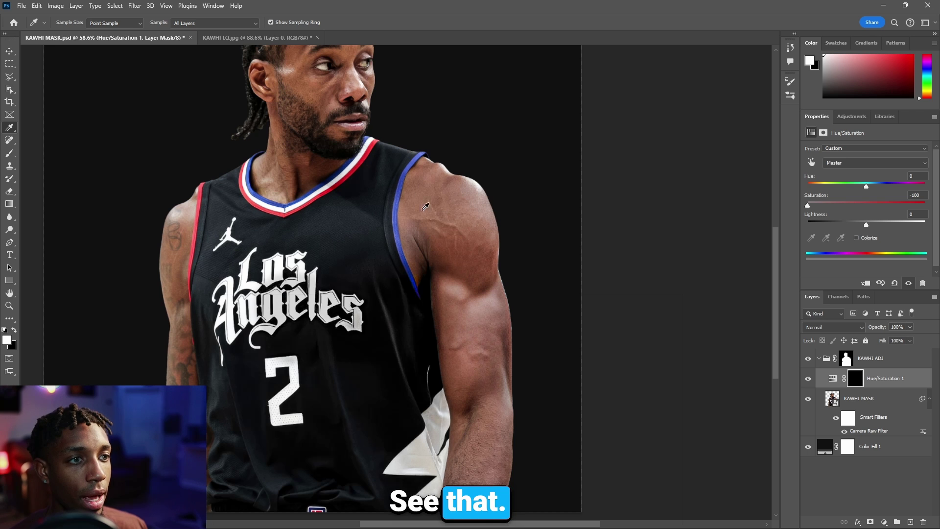
pyautogui.scroll(-1, 499, 206)
pyautogui.press('b')
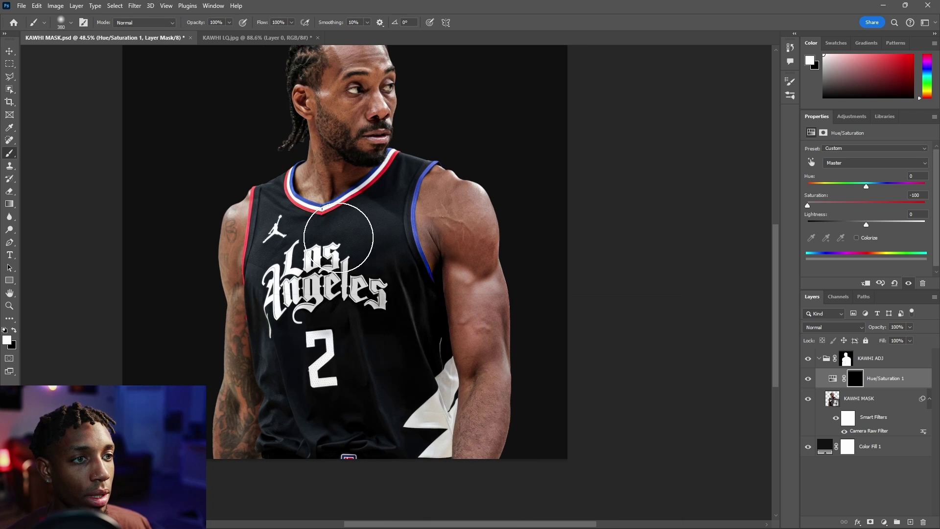
pyautogui.scroll(-2, 350, 240)
pyautogui.scroll(4, 351, 208)
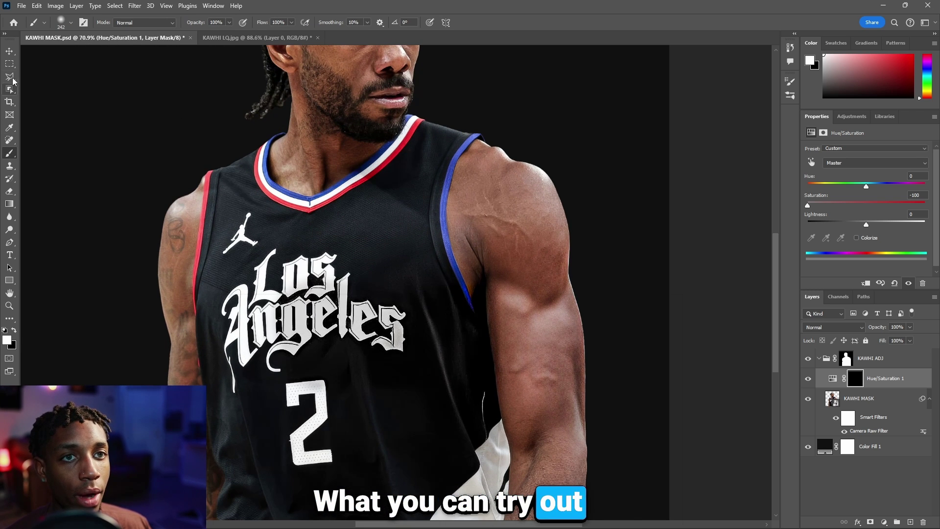
pyautogui.click(10, 242)
pyautogui.scroll(2, 191, 283)
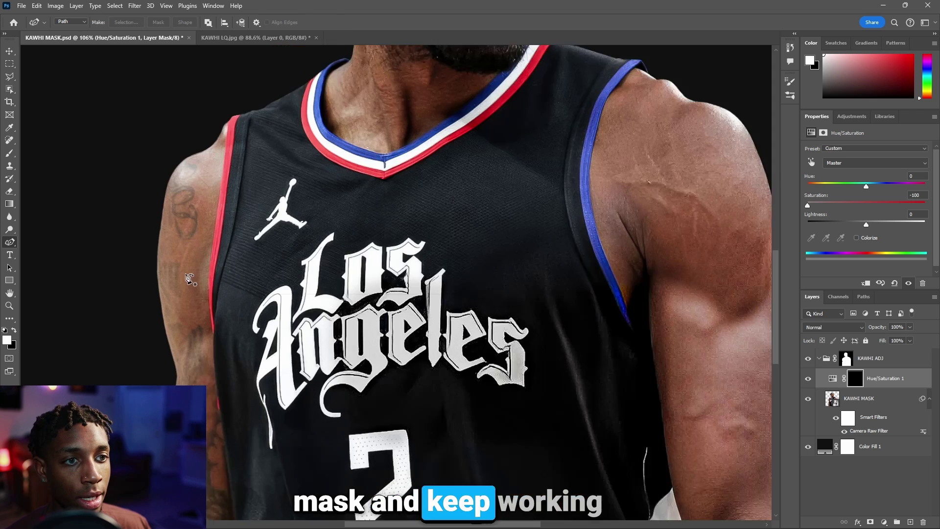
pyautogui.scroll(1, 191, 283)
pyautogui.scroll(-3, 233, 343)
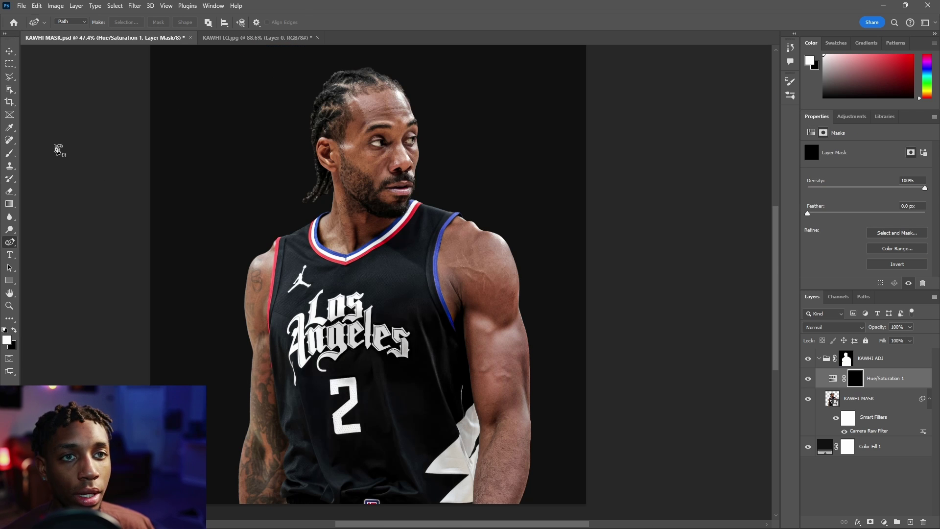
# - Start a path with the Pen tool at the jersey's hem and trace its edge along the bare arm to the blue-trimmed armhole
pyautogui.rightClick(10, 243)
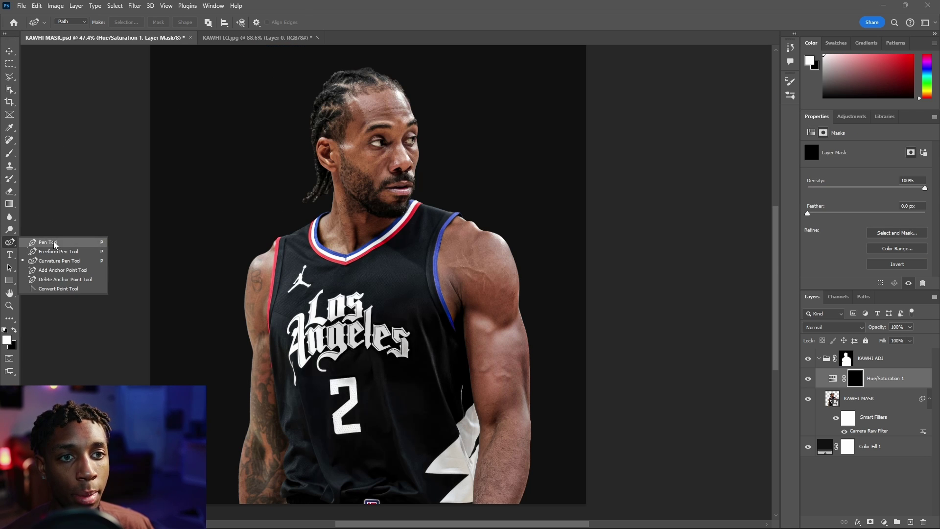
pyautogui.click(54, 243)
pyautogui.scroll(3, 478, 426)
pyautogui.scroll(3, 478, 426)
pyautogui.click(466, 467)
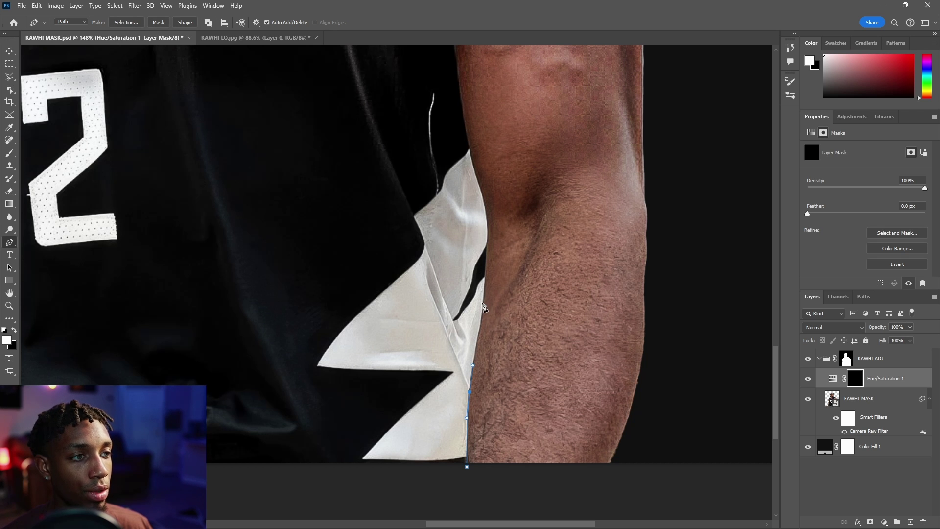
pyautogui.scroll(-5, 487, 301)
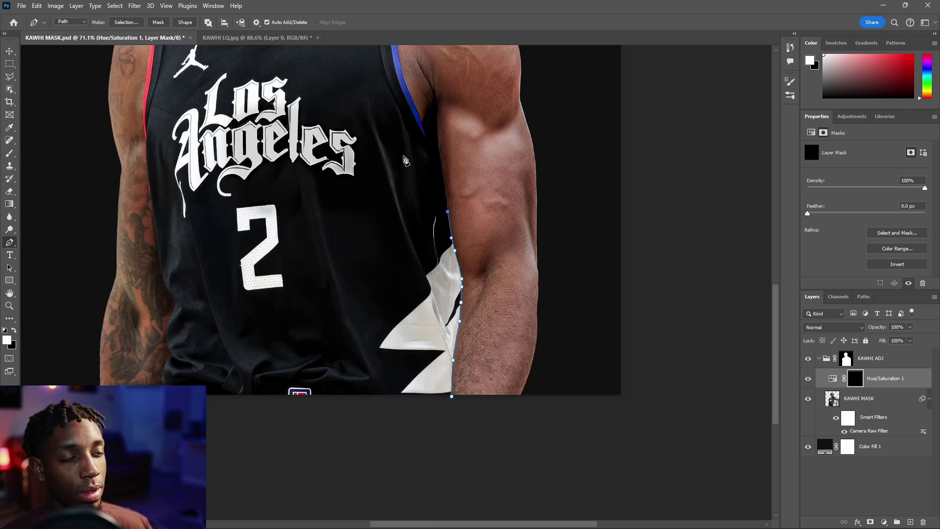
pyautogui.scroll(4, 434, 176)
pyautogui.click(446, 243)
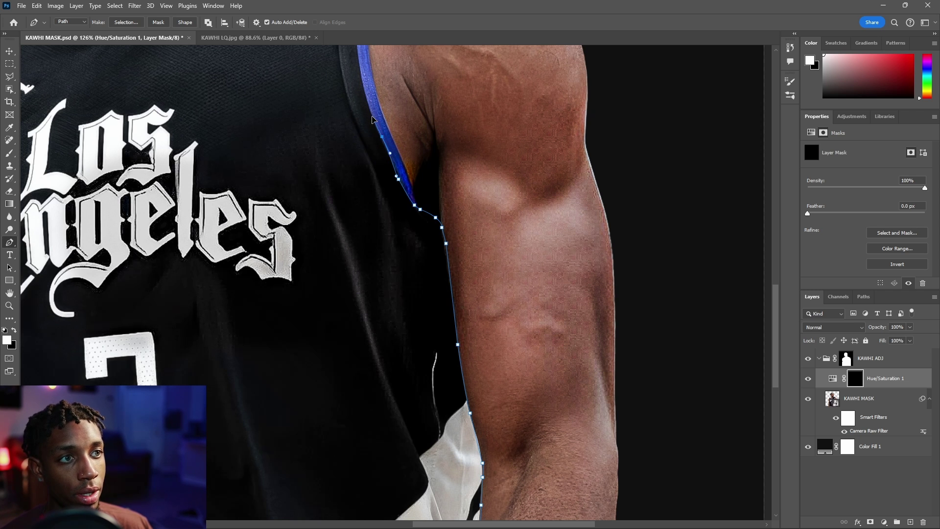
# - Continue the path inside the trim around the shoulders, collar and tattooed-arm side, and turn the closed jersey outline into a selection
pyautogui.scroll(5, 356, 211)
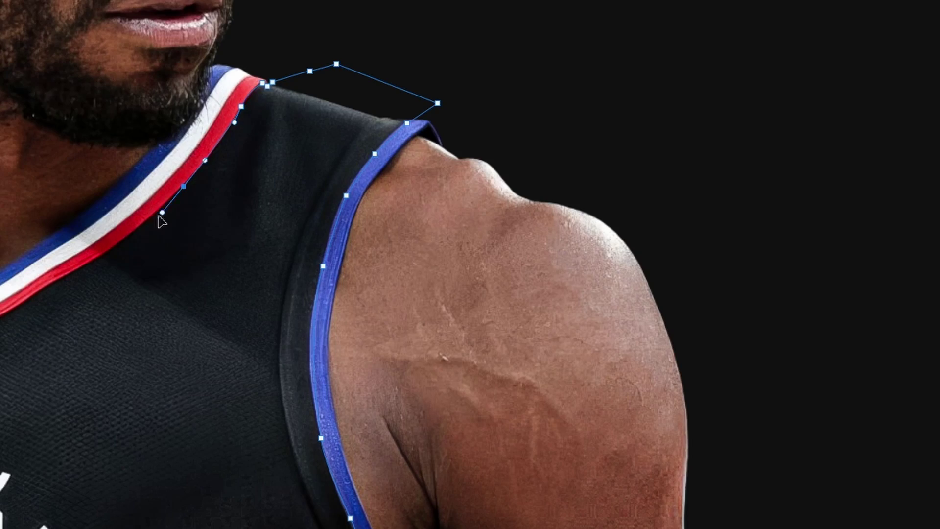
pyautogui.click(94, 252)
pyautogui.click(42, 275)
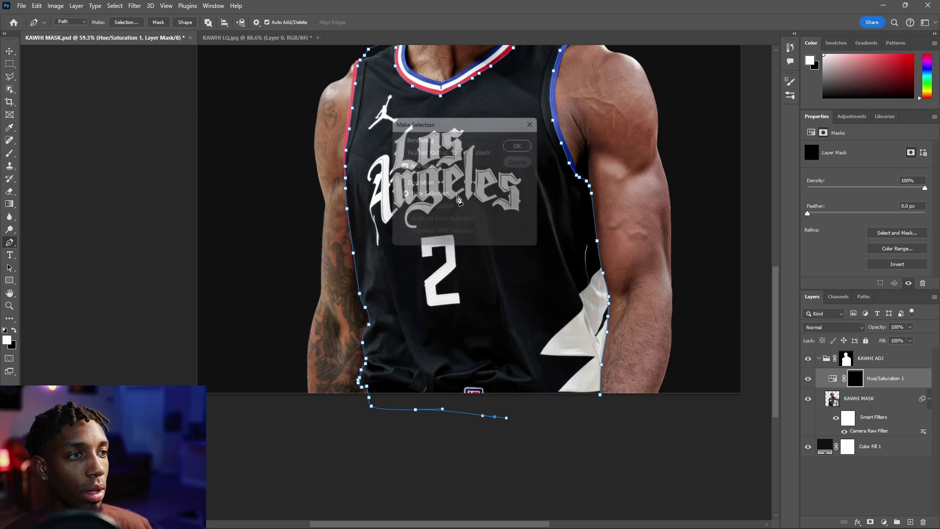
pyautogui.rightClick(496, 226)
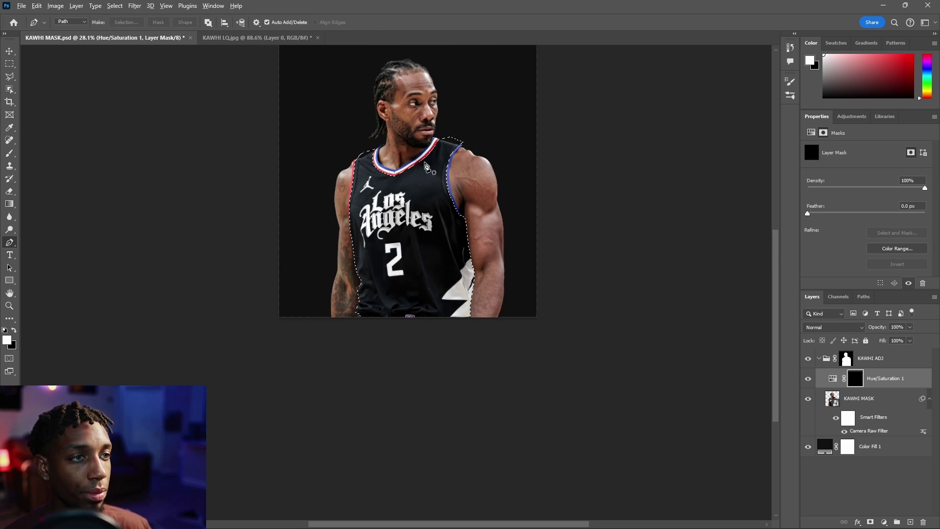
# - Save the jersey selection as a new channel named JERSEY and deselect it
pyautogui.scroll(5, 427, 166)
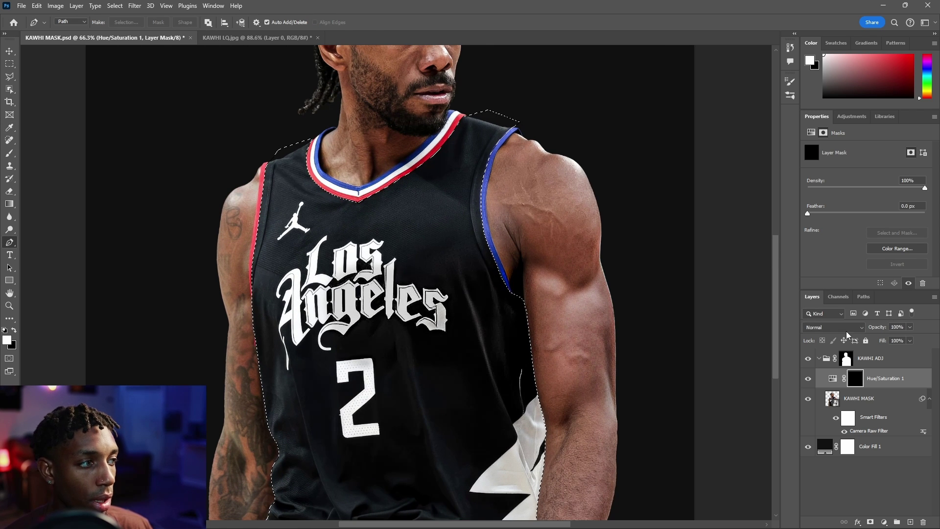
pyautogui.scroll(-4, 497, 212)
pyautogui.scroll(2, 428, 229)
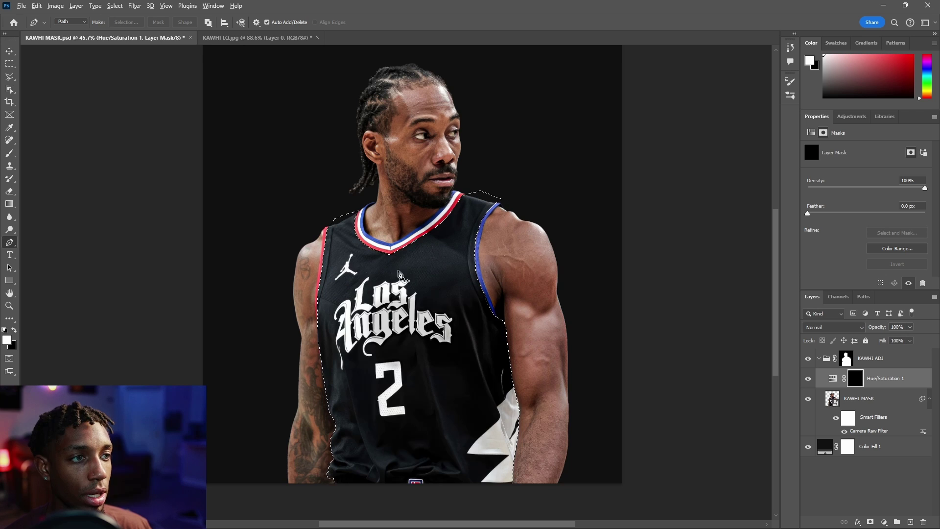
pyautogui.scroll(5, 412, 190)
pyautogui.scroll(-1, 204, 81)
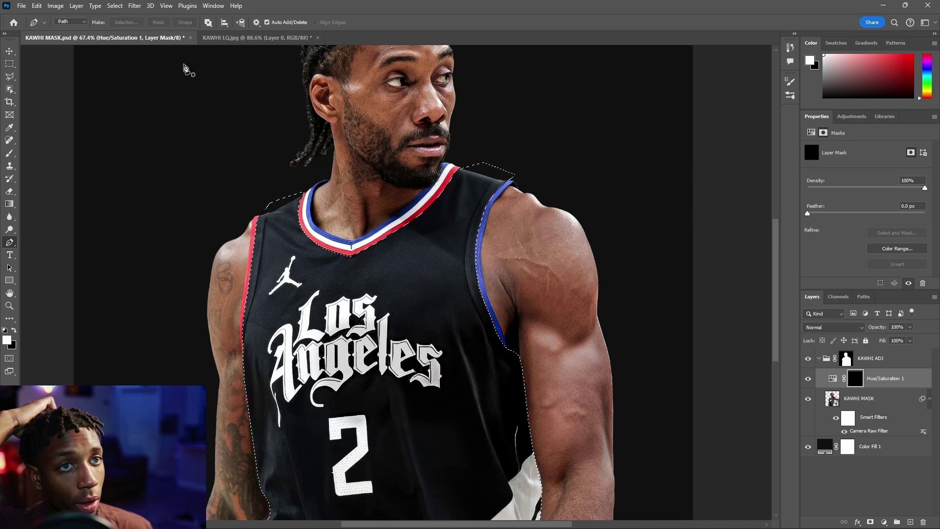
pyautogui.click(115, 6)
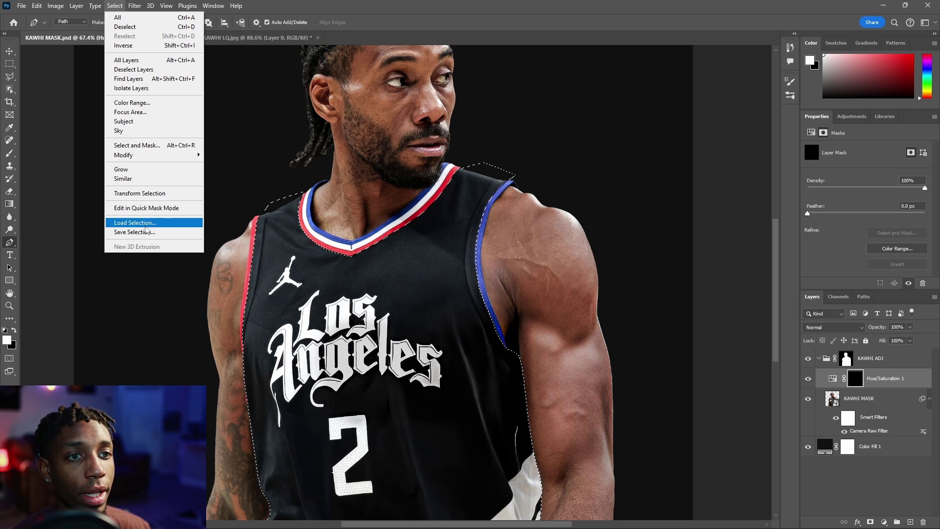
pyautogui.click(146, 231)
pyautogui.write('JERSEY')
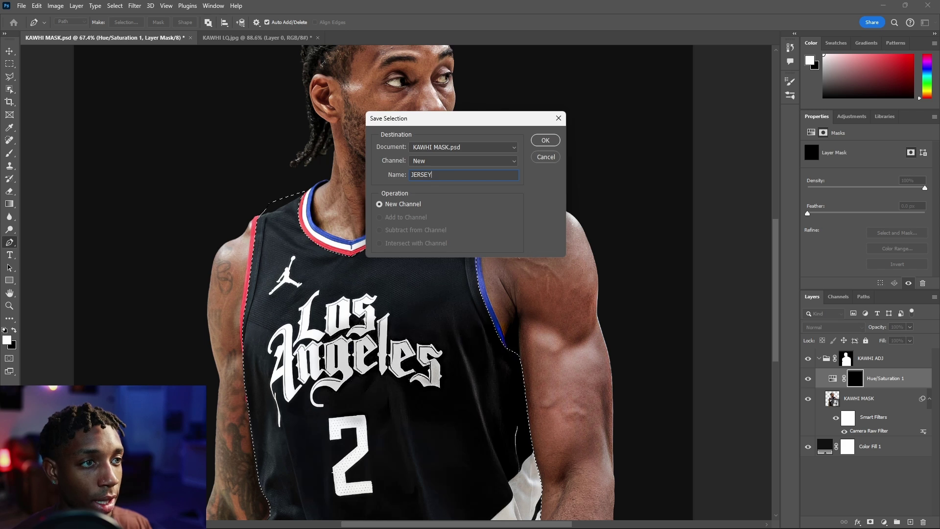
pyautogui.press('Return')
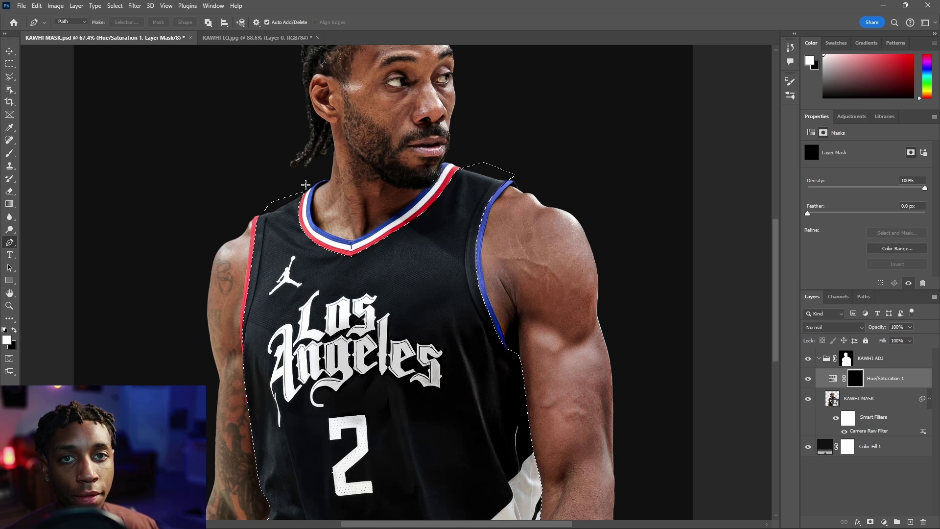
pyautogui.hotkey('ctrl', 'd')
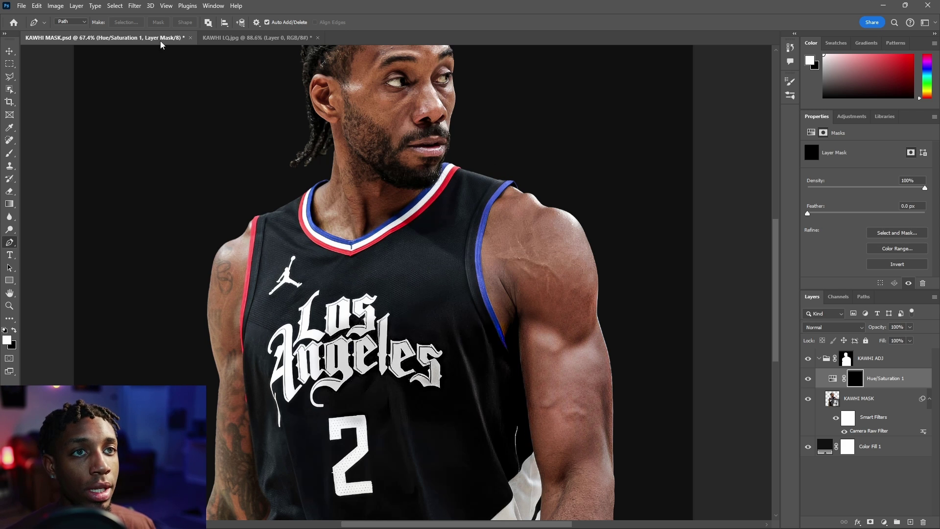
# - Load the saved JERSEY channel as a new selection
pyautogui.scroll(-2, 412, 207)
pyautogui.scroll(2, 478, 272)
pyautogui.click(121, 10)
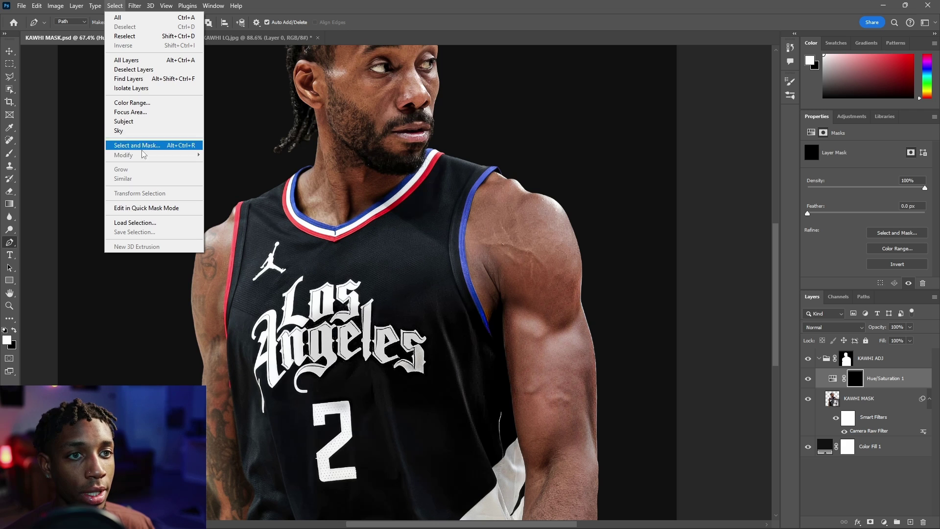
pyautogui.click(149, 224)
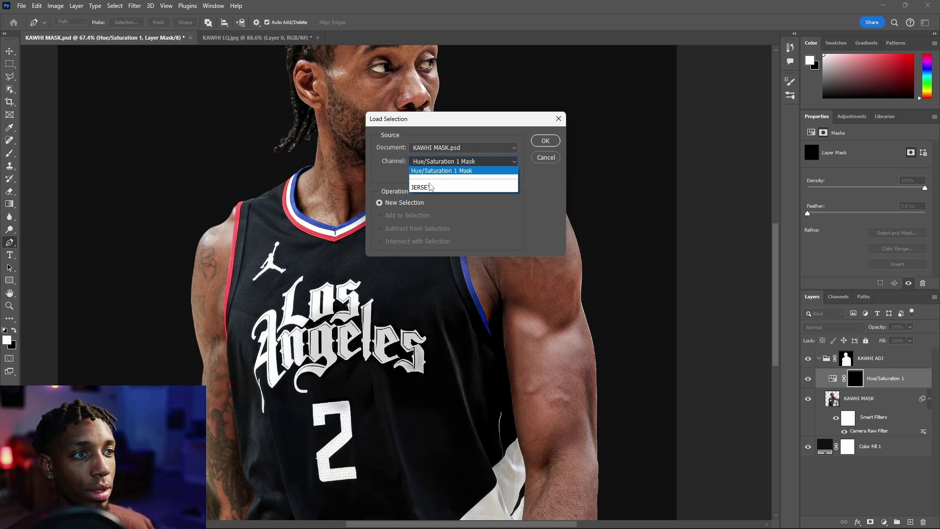
pyautogui.click(426, 187)
pyautogui.click(546, 141)
# - Delete the Hue/Saturation layer's black mask and add a new mask from the jersey selection
pyautogui.scroll(-3, 368, 242)
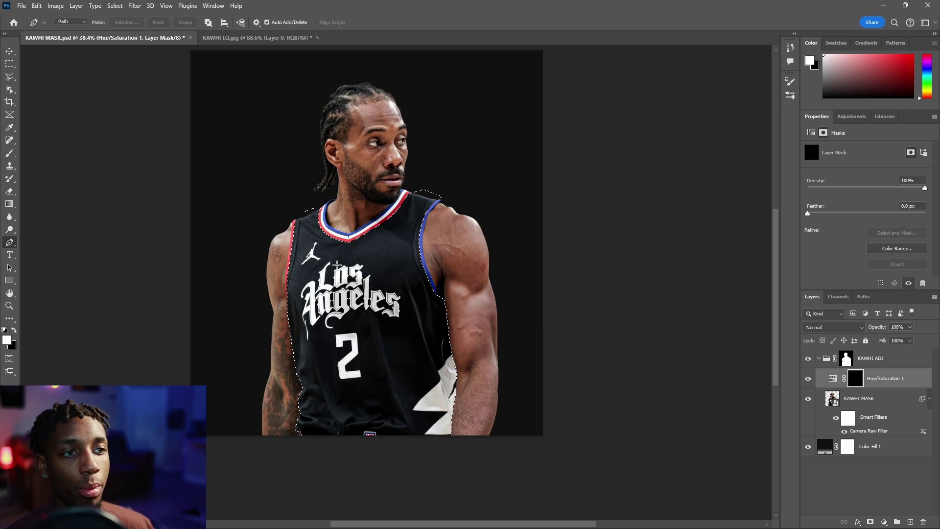
pyautogui.scroll(3, 466, 275)
pyautogui.click(888, 387)
pyautogui.rightClick(855, 380)
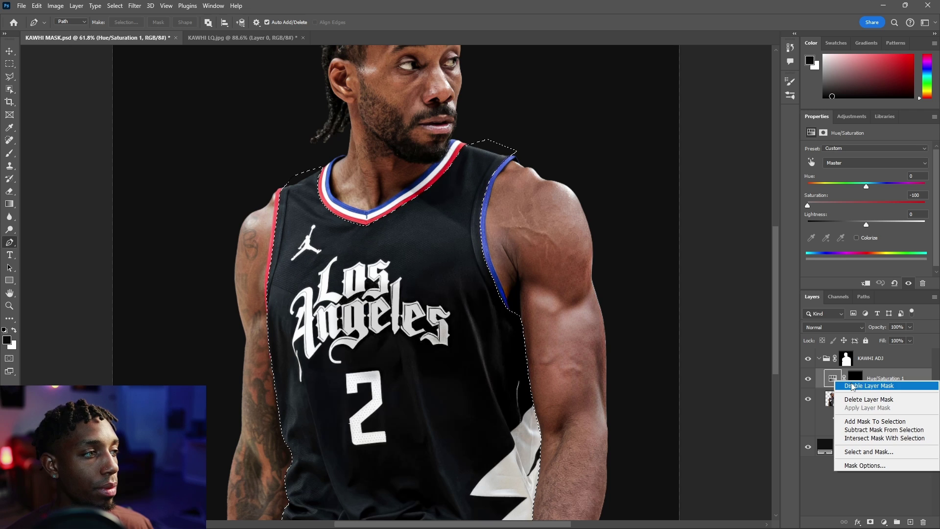
pyautogui.click(857, 399)
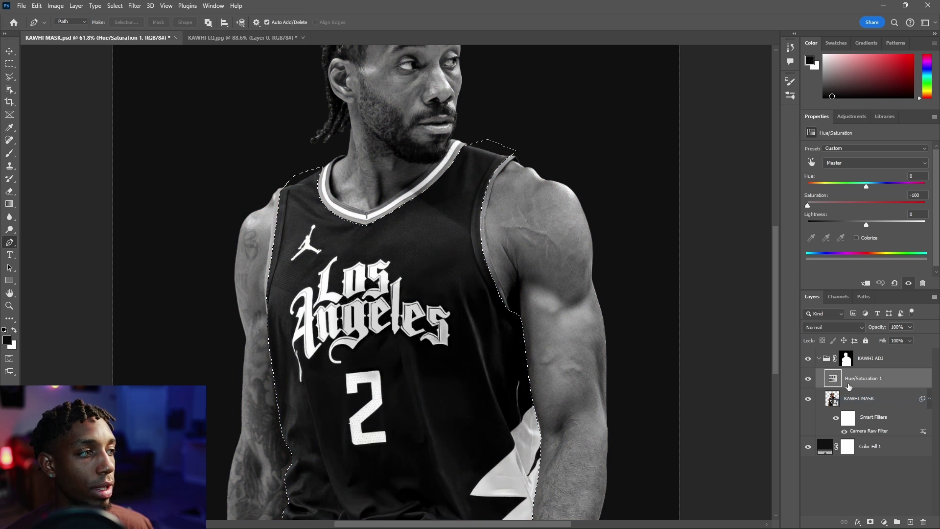
pyautogui.click(870, 522)
# - Test the jersey mask by raising the Hue/Saturation layer's Saturation to +74 and returning it to -100
pyautogui.scroll(-8, 452, 352)
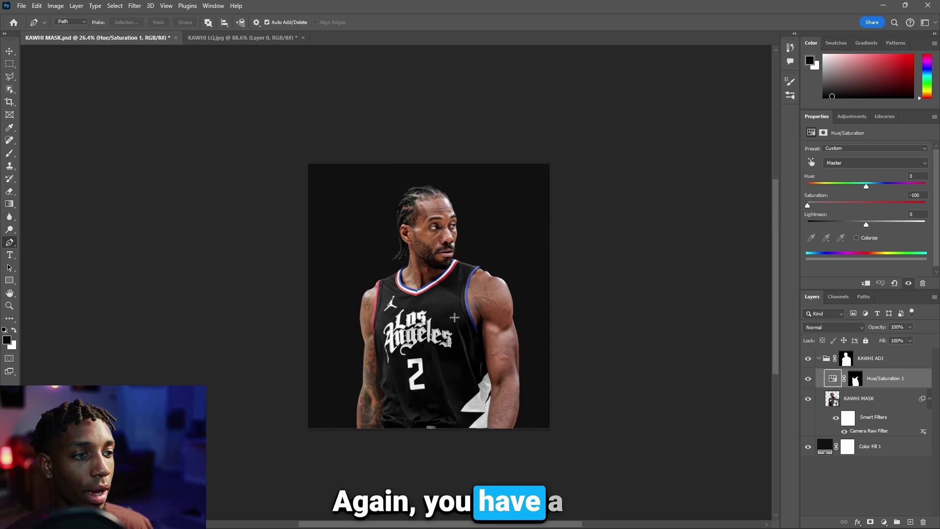
pyautogui.scroll(6, 433, 323)
pyautogui.scroll(-4, 431, 307)
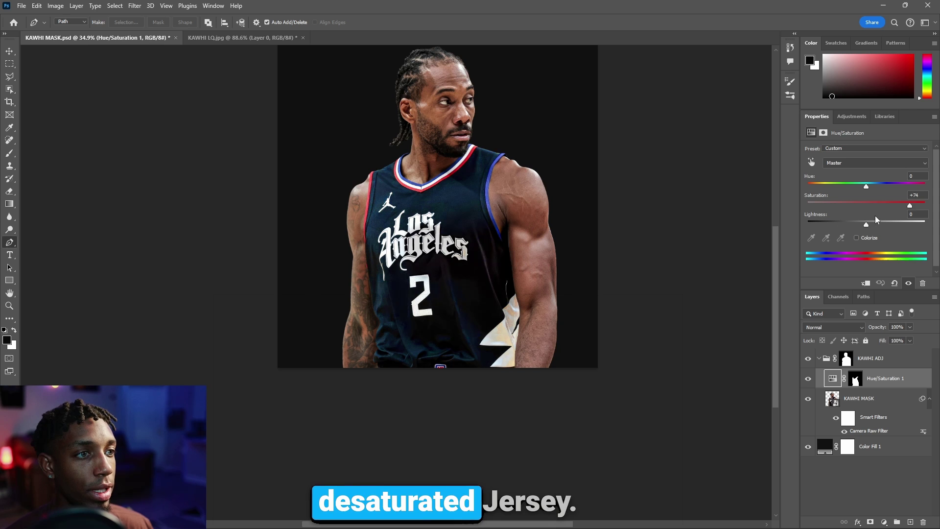
# - Target the Hue/Saturation layer's mask and inspect it on its own in black and white, returning to the image
pyautogui.scroll(10, 436, 291)
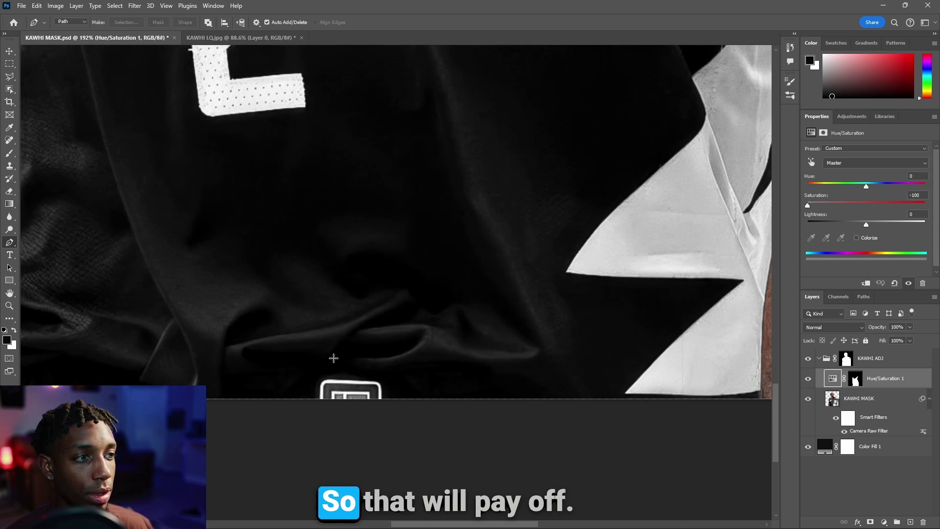
pyautogui.click(855, 378)
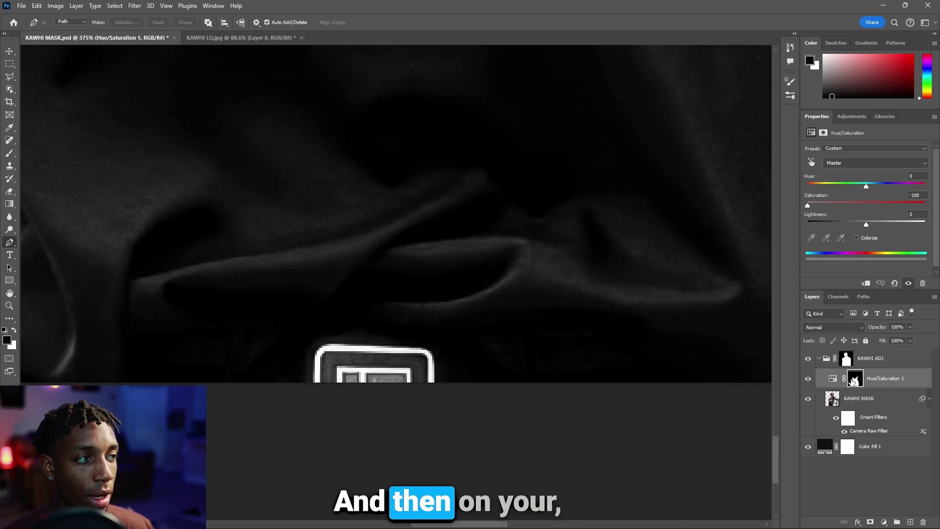
pyautogui.press('b')
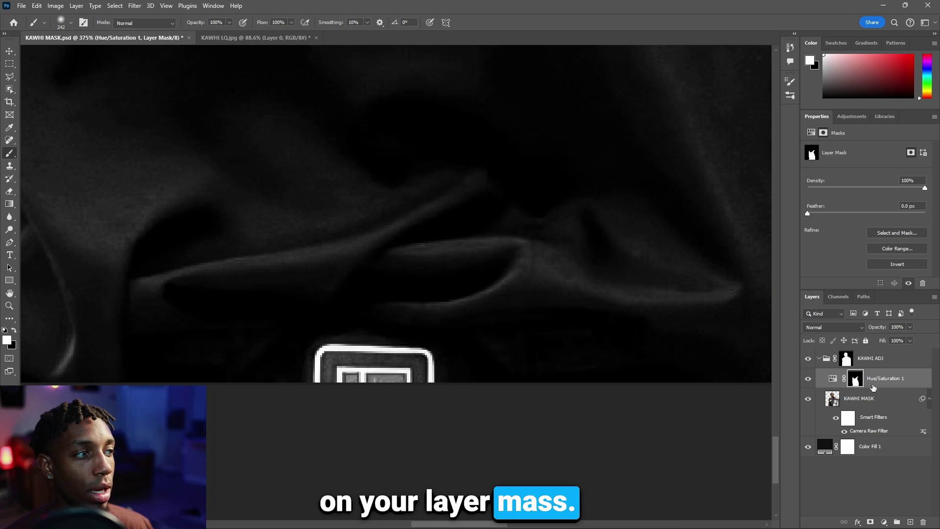
pyautogui.keyDown('alt'); pyautogui.click(855, 378); pyautogui.keyUp('alt')
pyautogui.scroll(-10, 491, 286)
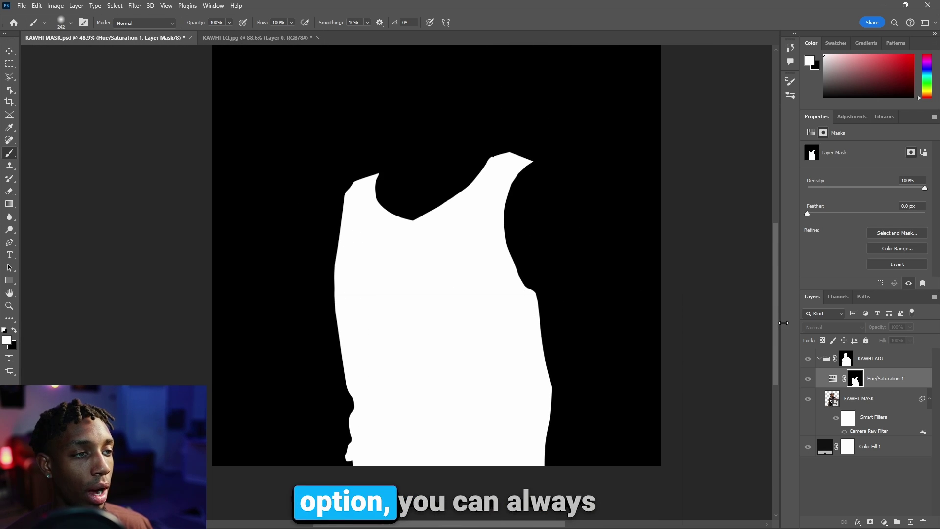
pyautogui.keyDown('alt'); pyautogui.click(856, 381); pyautogui.keyUp('alt')
pyautogui.keyDown('alt'); pyautogui.click(855, 381); pyautogui.keyUp('alt')
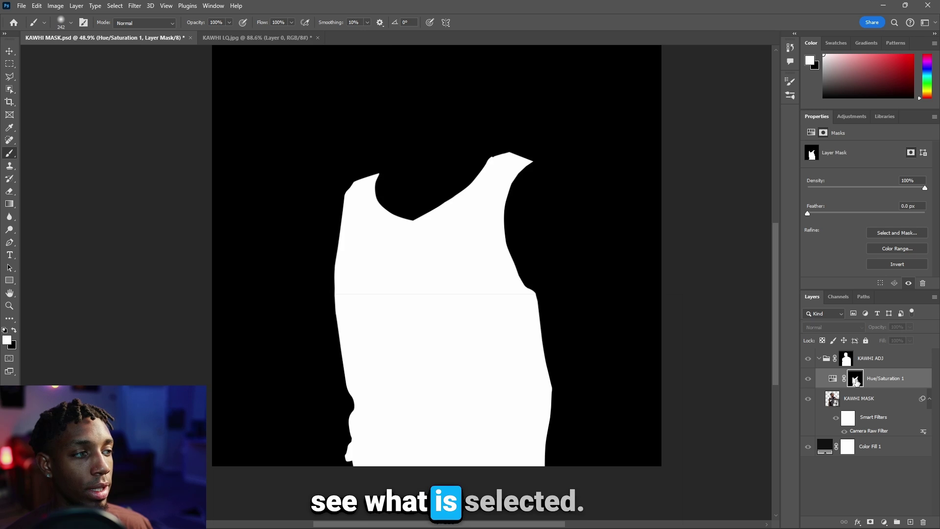
pyautogui.keyDown('alt'); pyautogui.click(855, 381); pyautogui.keyUp('alt')
# - Outline the logo badge at the jersey's lower hem with the Polygonal Lasso, remove it from the Hue/Saturation mask, and deselect
pyautogui.scroll(8, 490, 407)
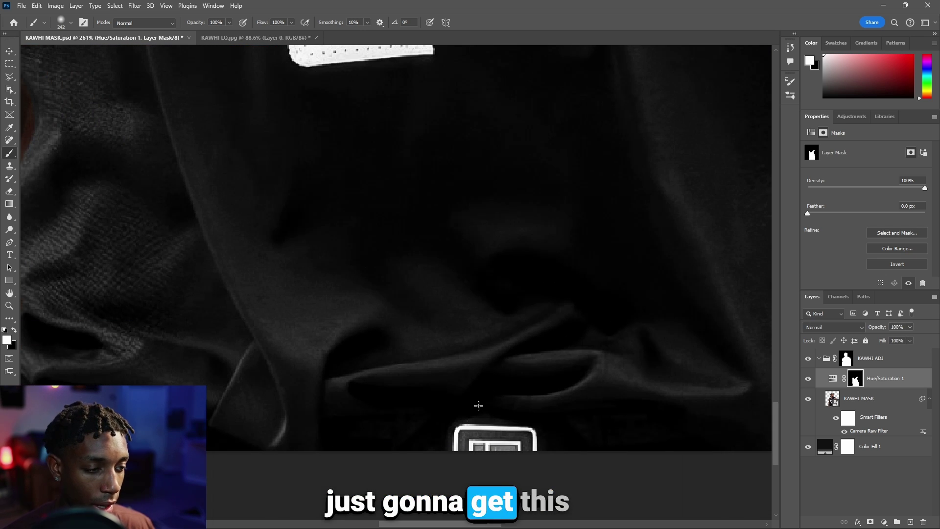
pyautogui.press('l')
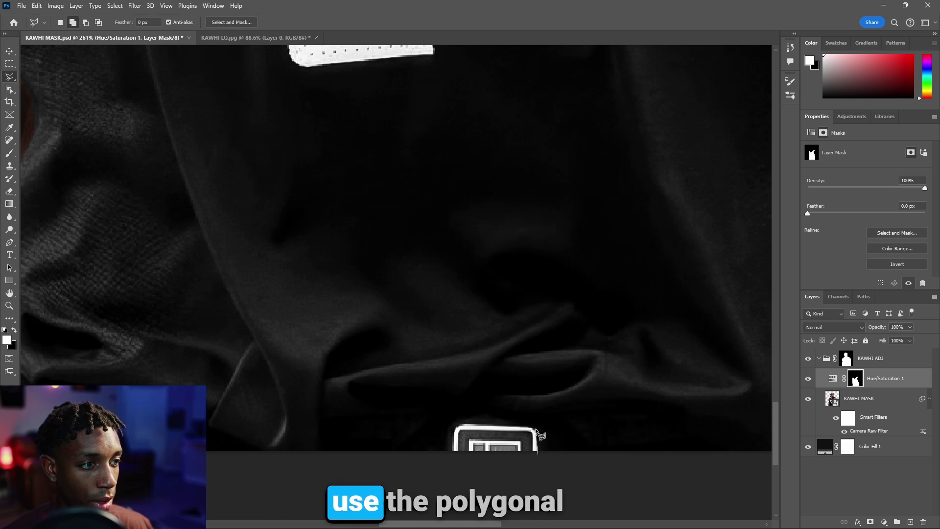
pyautogui.click(537, 425)
pyautogui.click(521, 417)
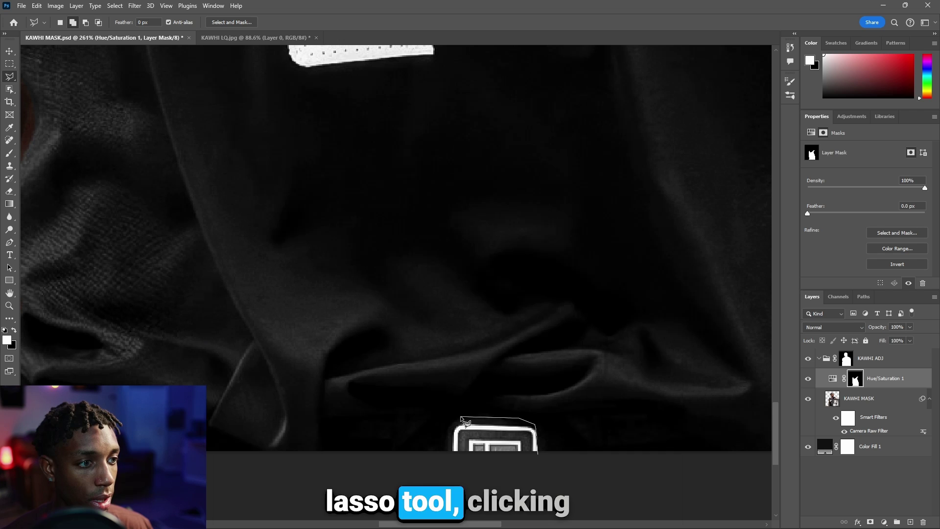
pyautogui.click(461, 418)
pyautogui.click(447, 426)
pyautogui.click(540, 474)
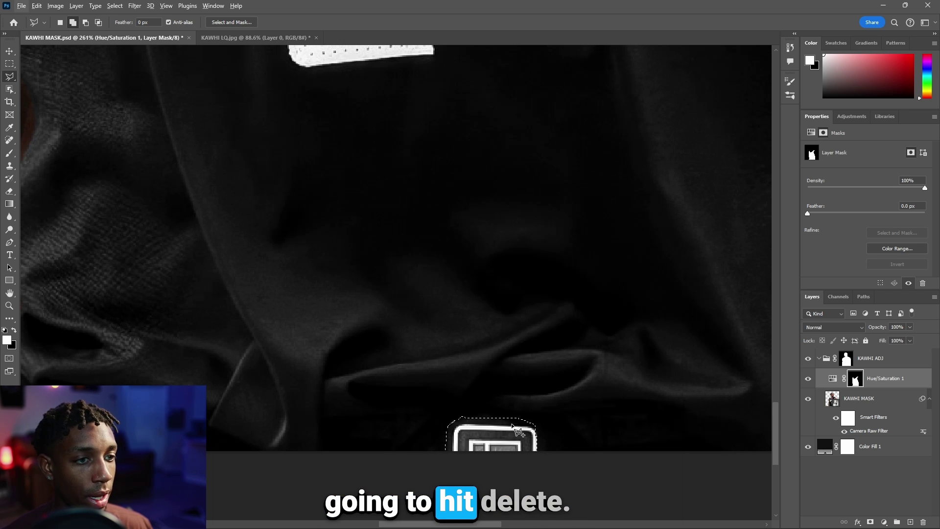
pyautogui.press('Delete')
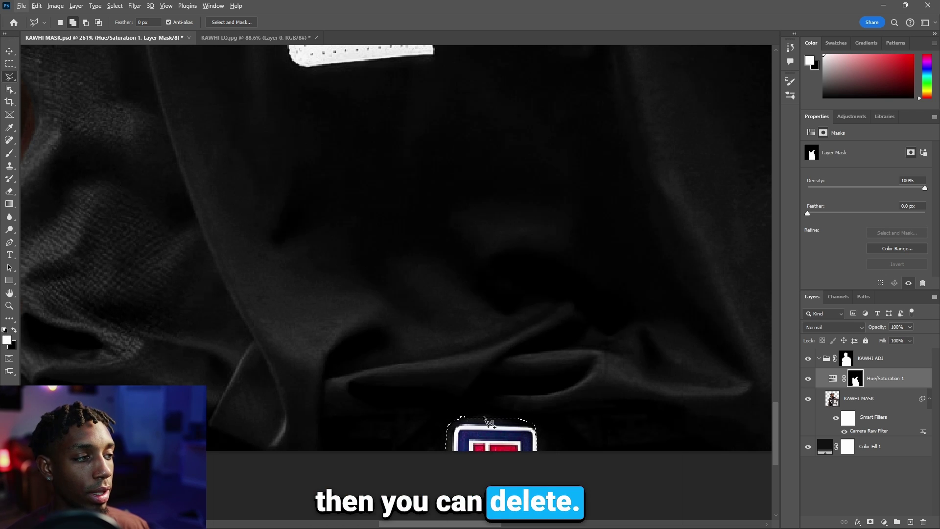
pyautogui.hotkey('ctrl', 'd')
pyautogui.scroll(-8, 440, 390)
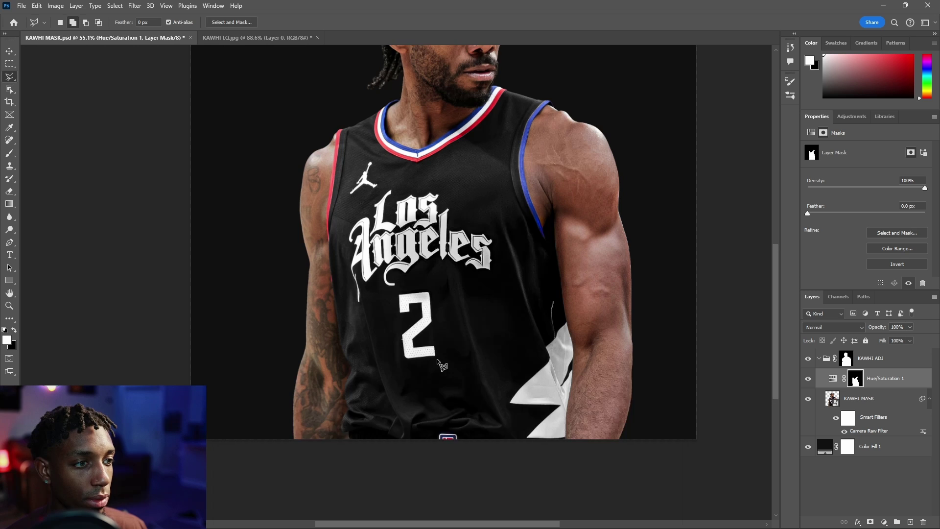
# - Inspect the badge cutout in the Hue/Saturation mask on its own, and check the jersey again in the normal image view
pyautogui.press('v')
pyautogui.scroll(2, 556, 169)
pyautogui.press('b')
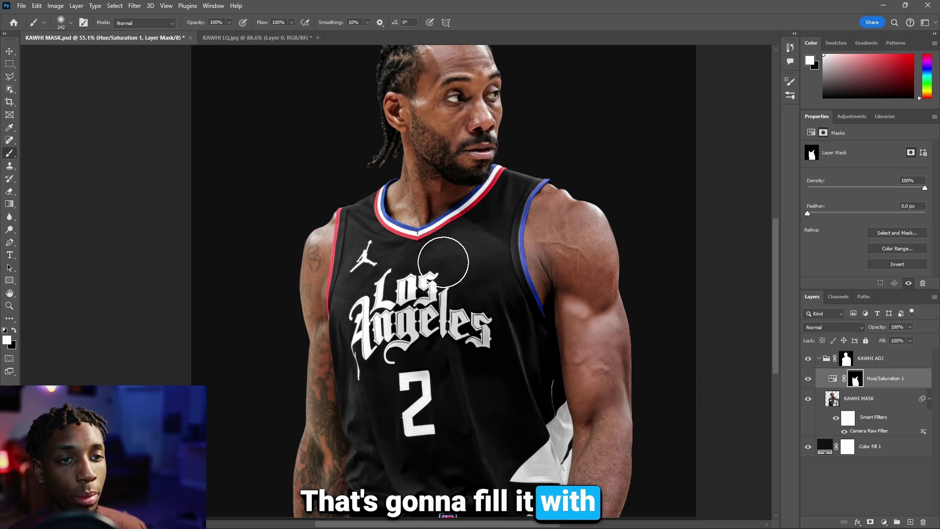
pyautogui.keyDown('alt'); pyautogui.click(856, 379); pyautogui.keyUp('alt')
pyautogui.scroll(5, 458, 466)
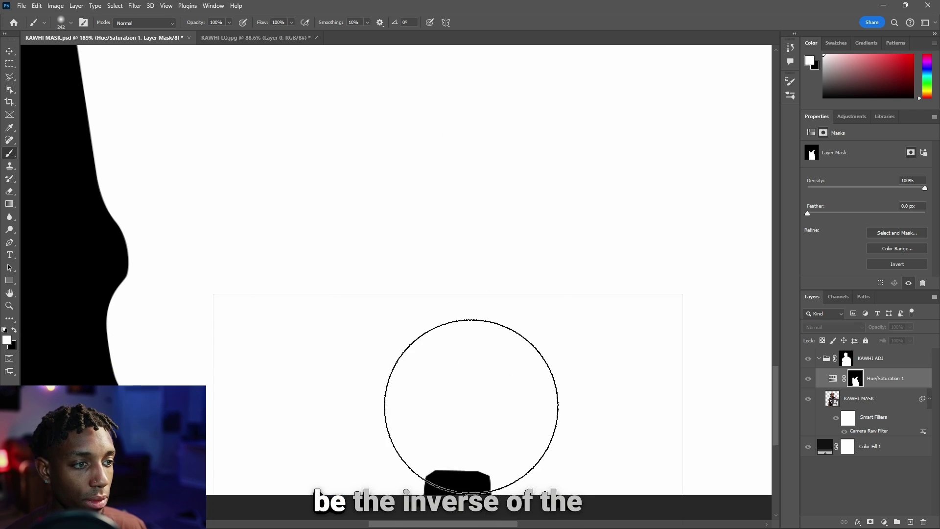
pyautogui.keyDown('alt'); pyautogui.scroll(-3, 343, 284); pyautogui.keyUp('alt')
pyautogui.scroll(3, 294, 216)
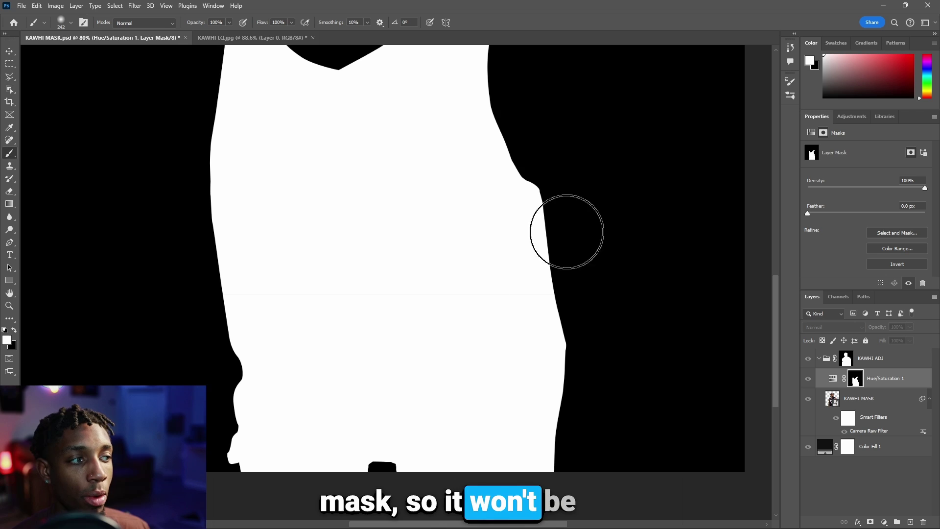
pyautogui.keyDown('alt'); pyautogui.scroll(-3, 503, 292); pyautogui.keyUp('alt')
pyautogui.keyDown('alt'); pyautogui.click(852, 381); pyautogui.keyUp('alt')
pyautogui.keyDown('alt'); pyautogui.scroll(-5, 529, 358); pyautogui.keyUp('alt')
pyautogui.press('v')
pyautogui.scroll(1, 491, 357)
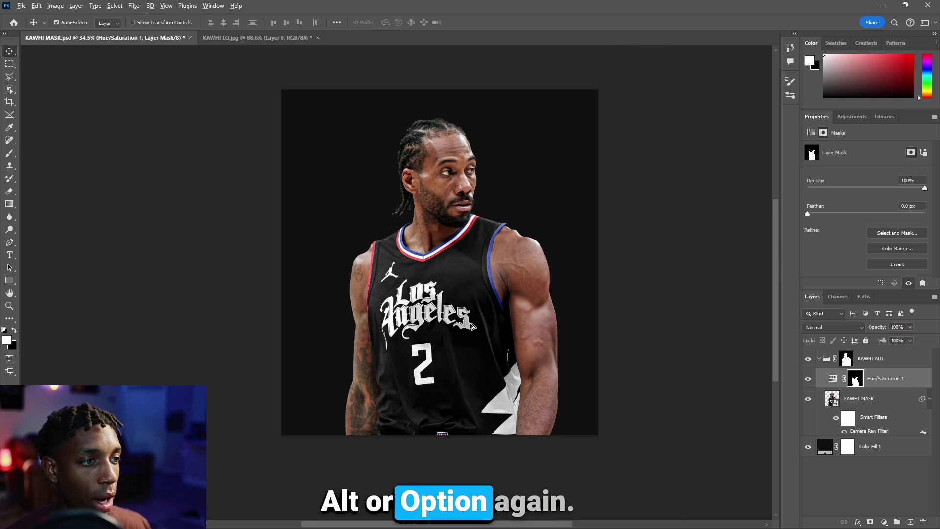
pyautogui.keyDown('alt'); pyautogui.scroll(4, 495, 303); pyautogui.keyUp('alt')
pyautogui.scroll(1, 430, 210)
pyautogui.scroll(1, 430, 206)
pyautogui.keyDown('alt'); pyautogui.scroll(-3, 430, 205); pyautogui.keyUp('alt')
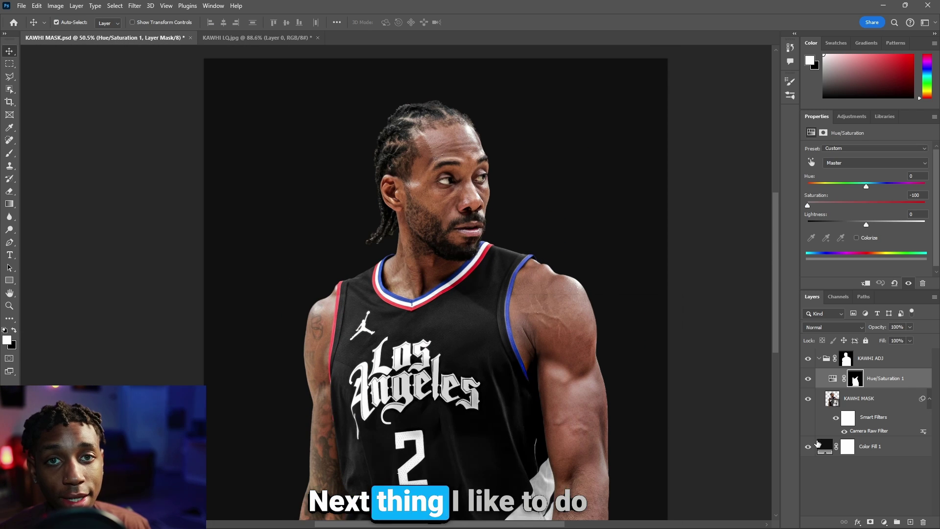
# - Add a Selective Color adjustment layer above the Hue/Saturation layer and set Black to +33% for the Reds
pyautogui.click(884, 522)
pyautogui.click(867, 510)
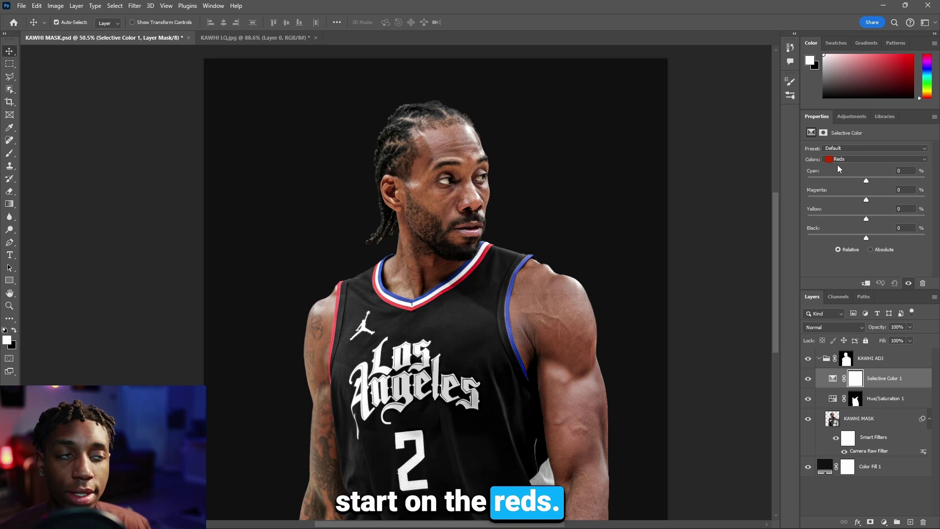
pyautogui.moveTo(866, 181)
pyautogui.mouseDown()
pyautogui.moveTo(849, 179)
pyautogui.moveTo(866, 181)
pyautogui.mouseUp()
pyautogui.hotkey('ctrl', 'z')
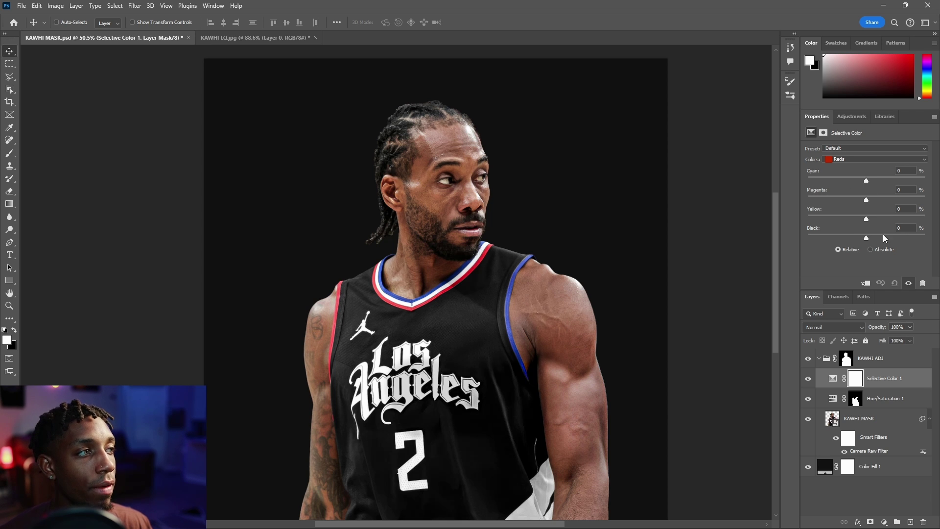
pyautogui.moveTo(867, 237); pyautogui.dragTo(886, 243)
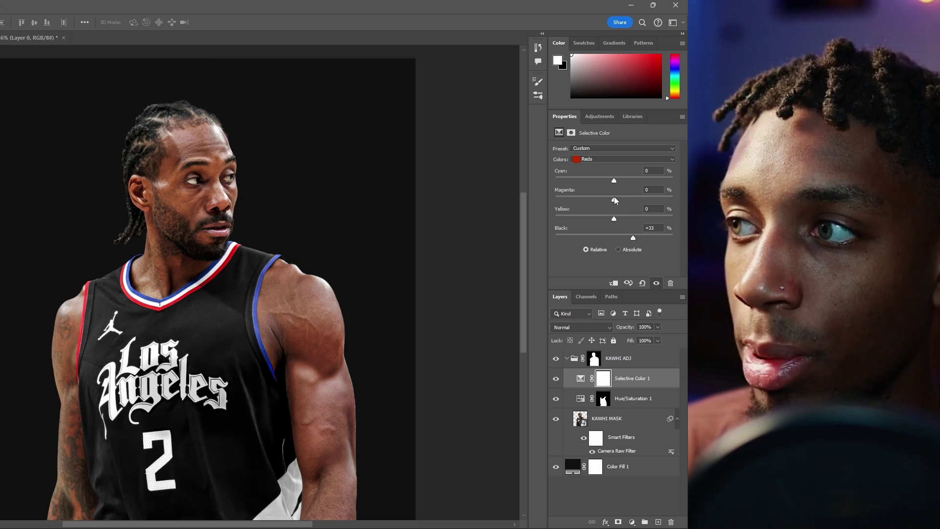
# - Set the Selective Color Reds to Cyan -32%, Magenta +3% and Yellow +4%
pyautogui.moveTo(614, 197)
pyautogui.mouseDown()
pyautogui.moveTo(608, 182)
pyautogui.moveTo(615, 185)
pyautogui.moveTo(604, 184)
pyautogui.mouseUp()
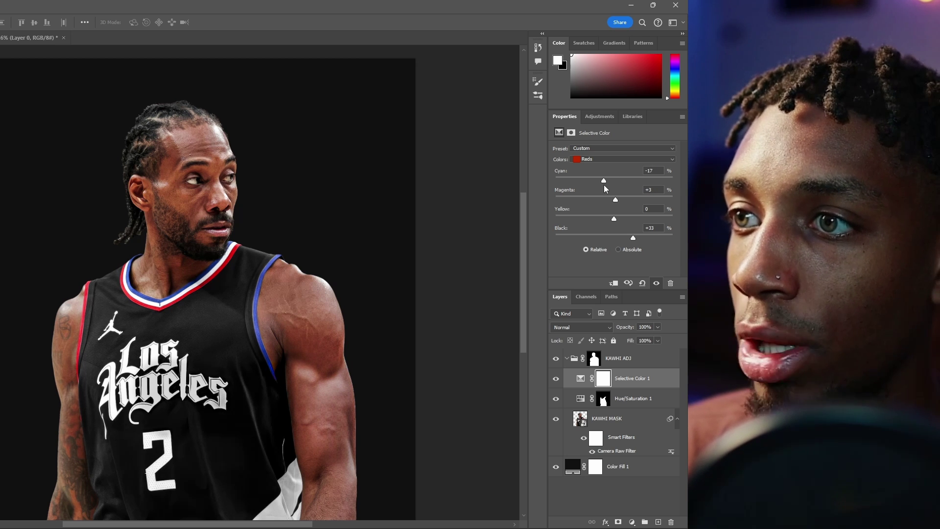
pyautogui.moveTo(614, 218); pyautogui.dragTo(616, 219)
pyautogui.moveTo(604, 181); pyautogui.dragTo(607, 180)
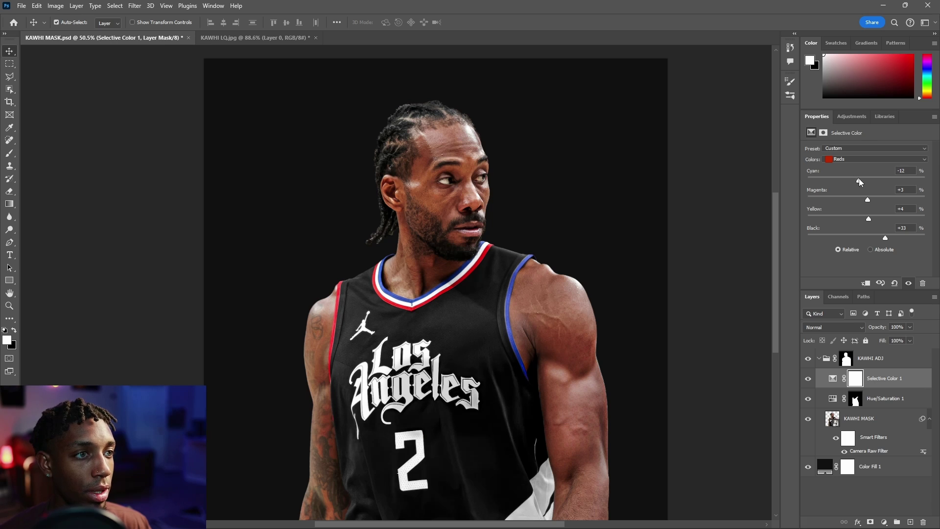
pyautogui.moveTo(859, 181); pyautogui.dragTo(849, 181)
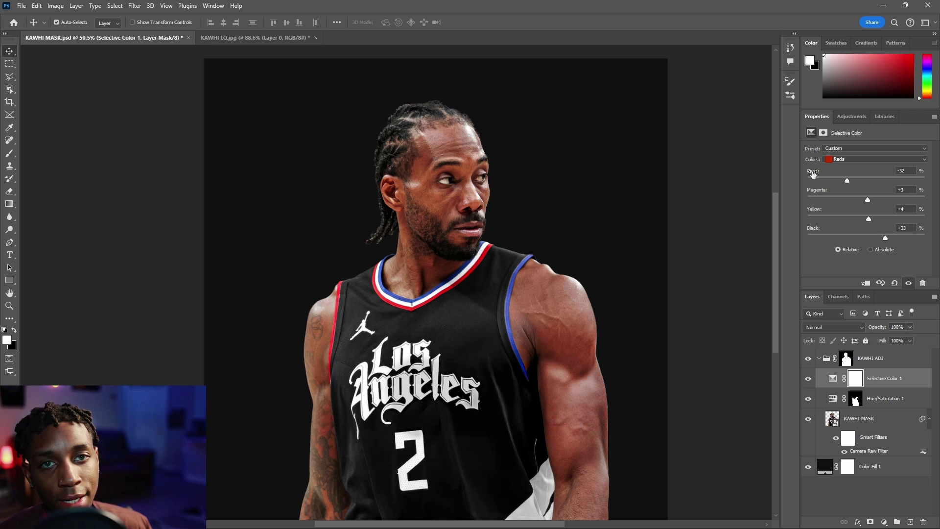
# - Switch Selective Color to the Blues, undo a trial Black change, and set Cyan to +40%
pyautogui.scroll(3, 450, 215)
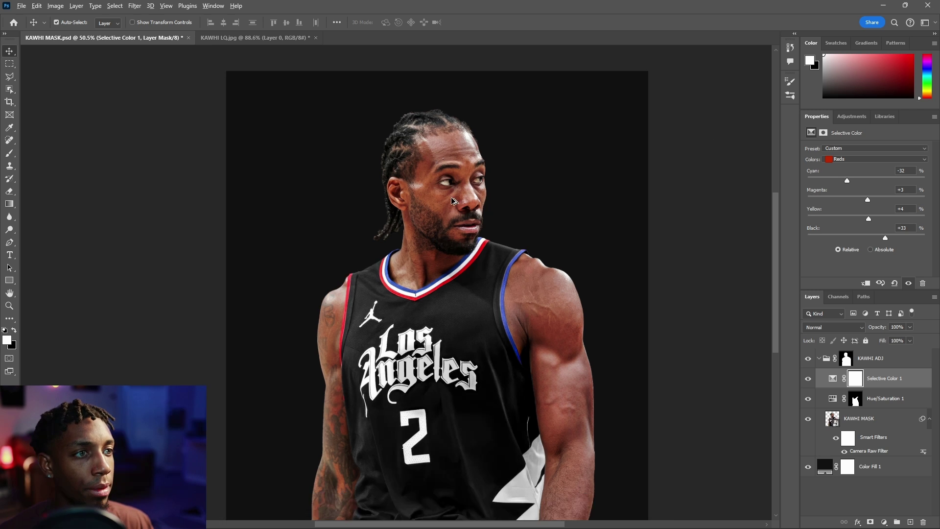
pyautogui.scroll(-1, 490, 201)
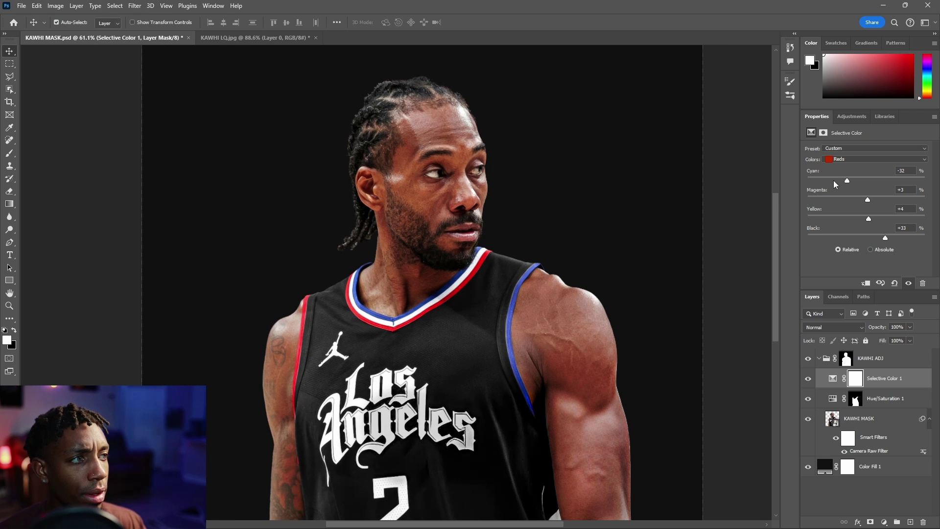
pyautogui.click(860, 159)
pyautogui.click(839, 199)
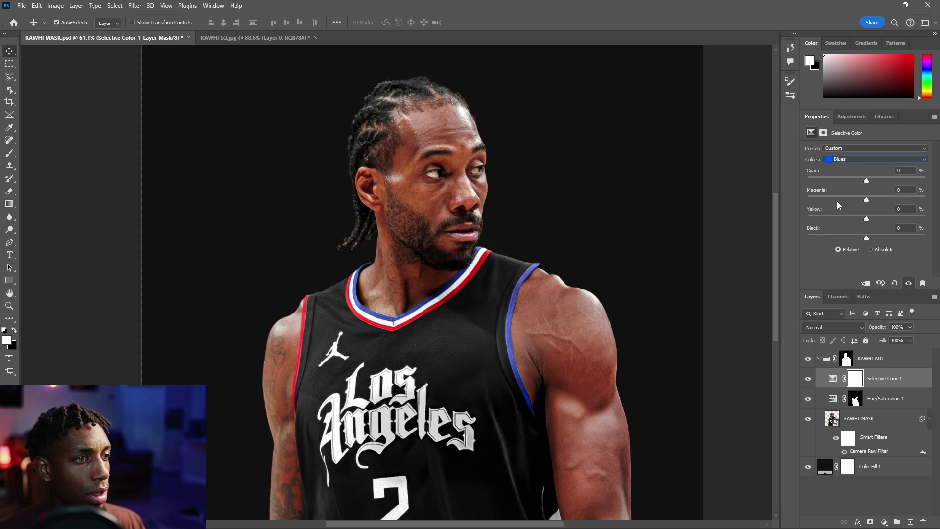
pyautogui.moveTo(867, 238); pyautogui.dragTo(885, 237)
pyautogui.hotkey('ctrl', 'z')
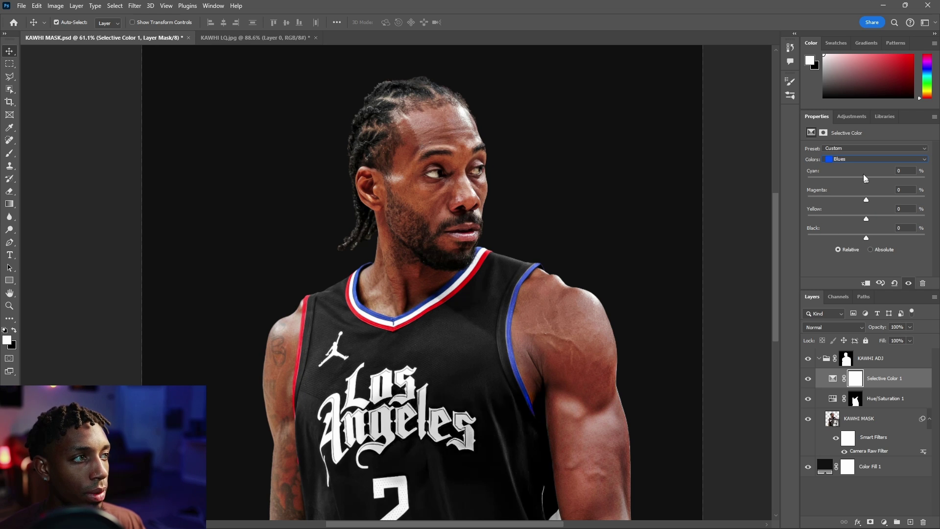
pyautogui.moveTo(881, 181)
pyautogui.mouseDown()
pyautogui.moveTo(900, 182)
pyautogui.moveTo(879, 180)
pyautogui.mouseUp()
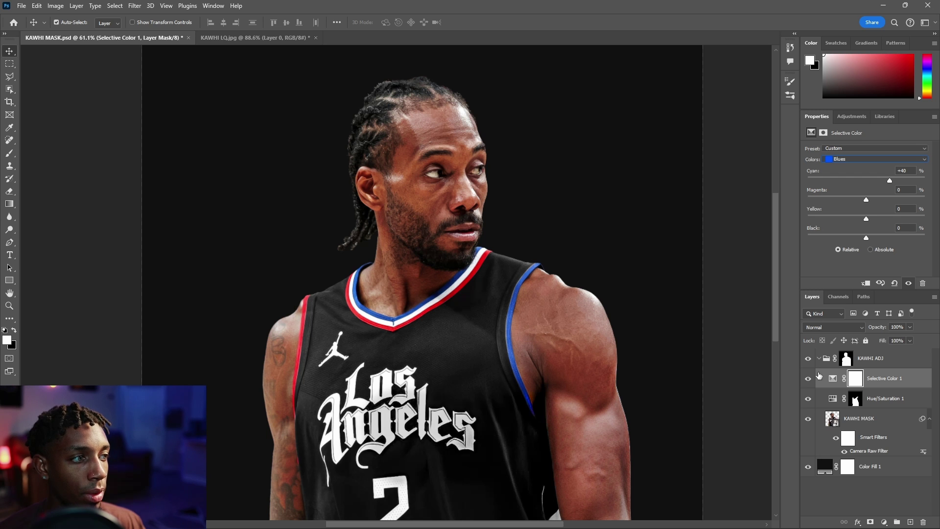
pyautogui.click(492, 251)
pyautogui.scroll(1, 552, 237)
pyautogui.scroll(-1, 552, 237)
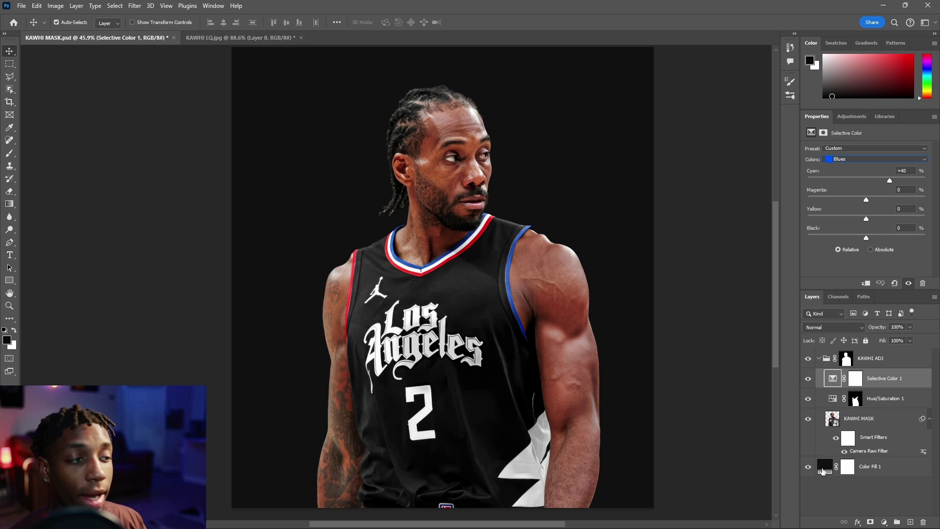
# - Start a Color Range selection on the KAWHI MASK layer and set it to pick the Highlights
pyautogui.click(866, 424)
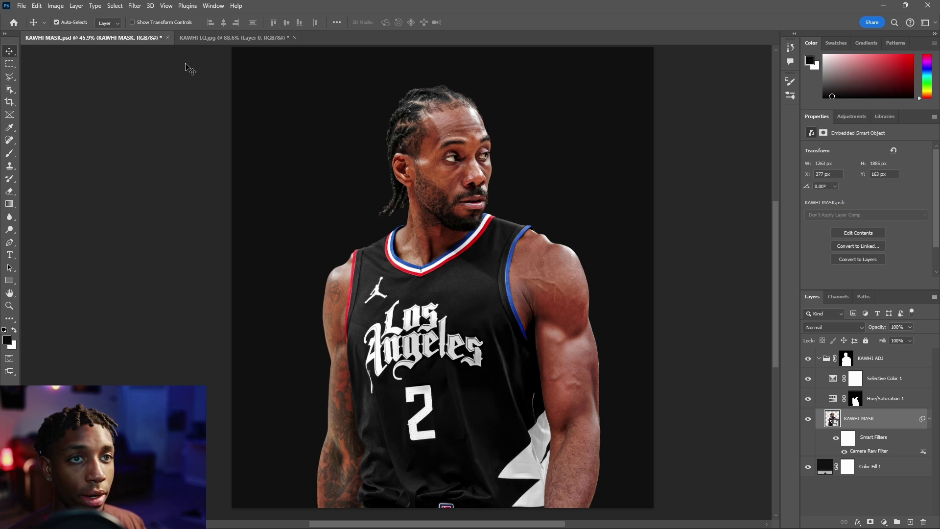
pyautogui.click(118, 10)
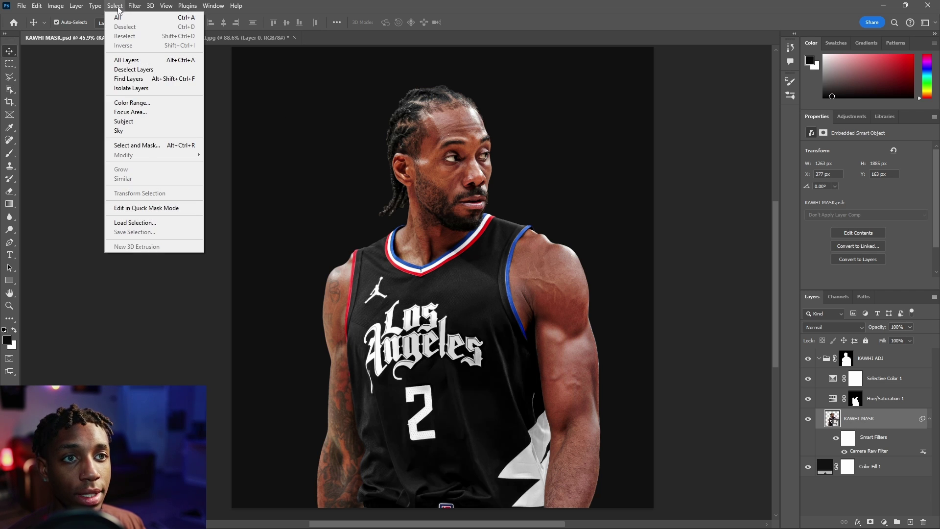
pyautogui.click(131, 102)
pyautogui.moveTo(421, 85); pyautogui.dragTo(197, 59)
pyautogui.click(221, 72)
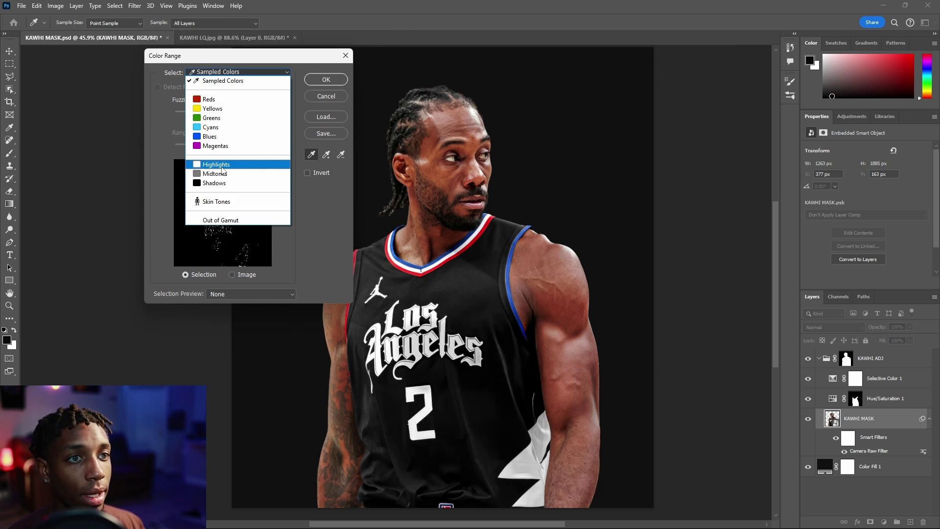
pyautogui.click(211, 163)
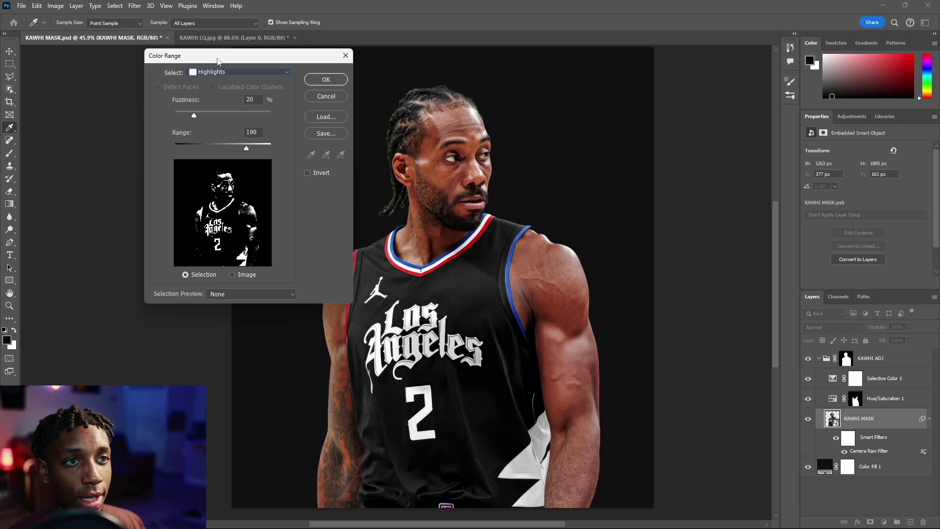
# - Refine the highlights Color Range to Fuzziness 15% and Range 156, and apply the selection
pyautogui.click(209, 73)
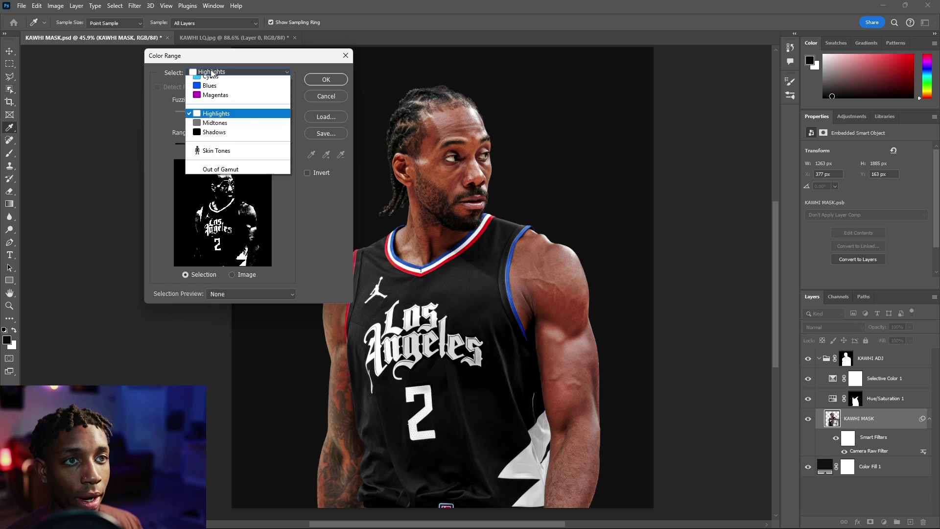
pyautogui.click(221, 72)
pyautogui.moveTo(181, 115)
pyautogui.mouseDown()
pyautogui.moveTo(200, 115)
pyautogui.moveTo(190, 115)
pyautogui.mouseUp()
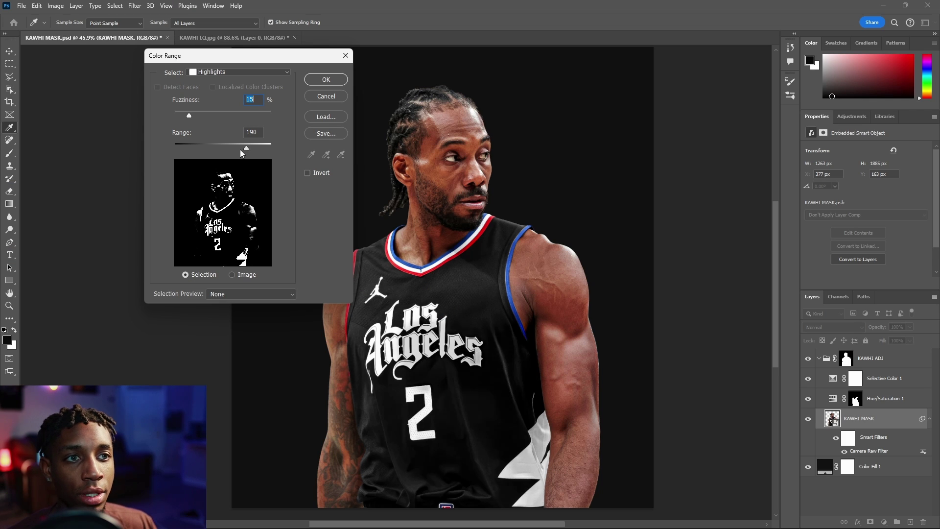
pyautogui.moveTo(181, 116); pyautogui.dragTo(178, 116)
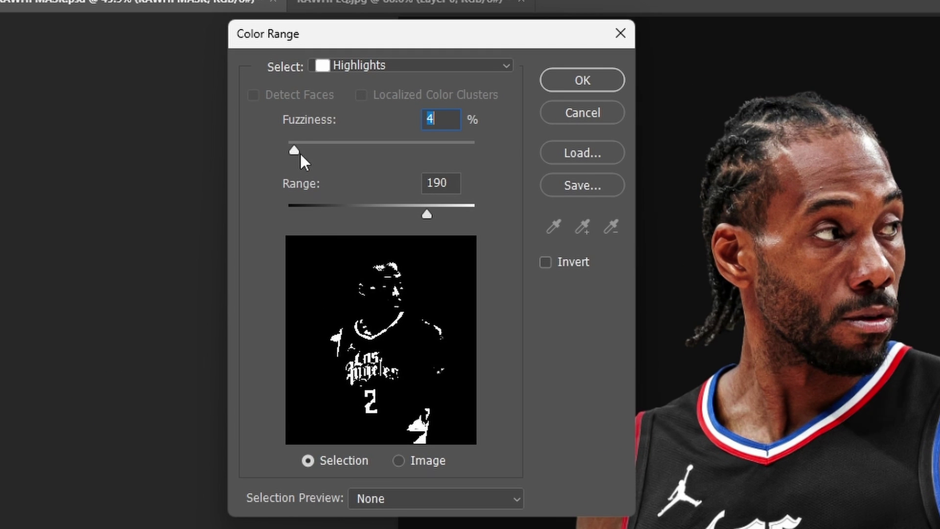
pyautogui.moveTo(300, 154); pyautogui.dragTo(324, 153)
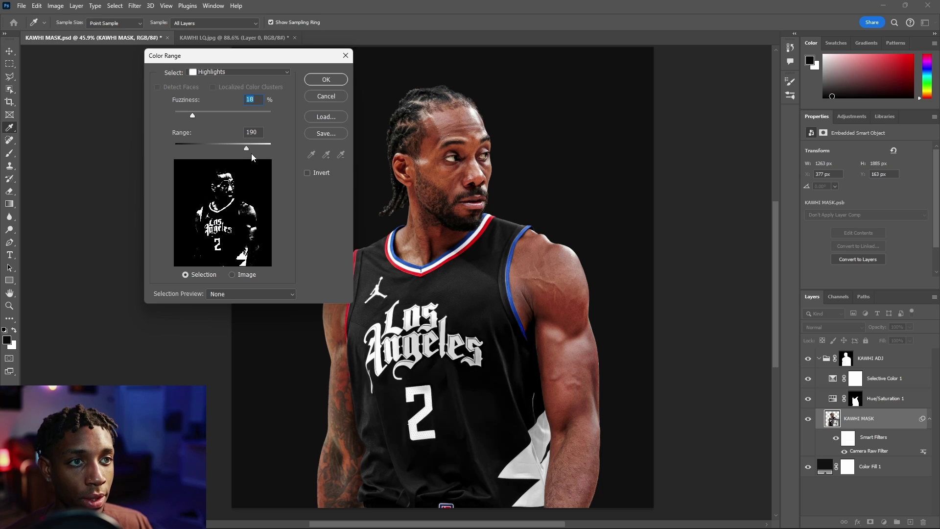
pyautogui.moveTo(240, 149); pyautogui.dragTo(182, 148)
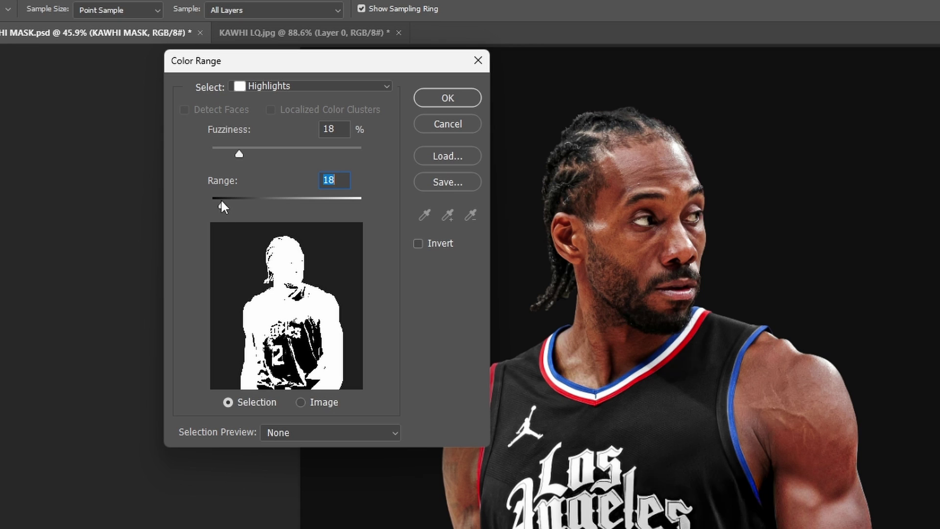
pyautogui.moveTo(222, 203); pyautogui.dragTo(303, 202)
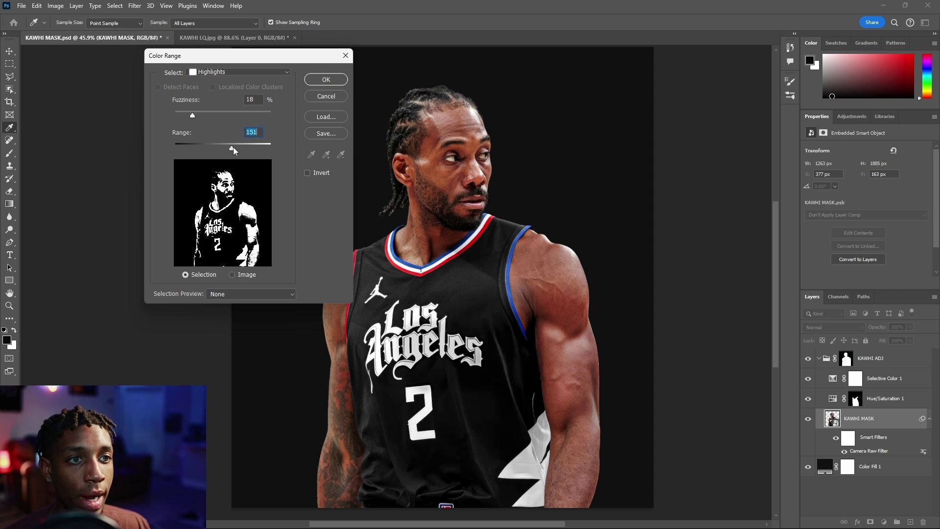
pyautogui.moveTo(233, 149); pyautogui.dragTo(231, 146)
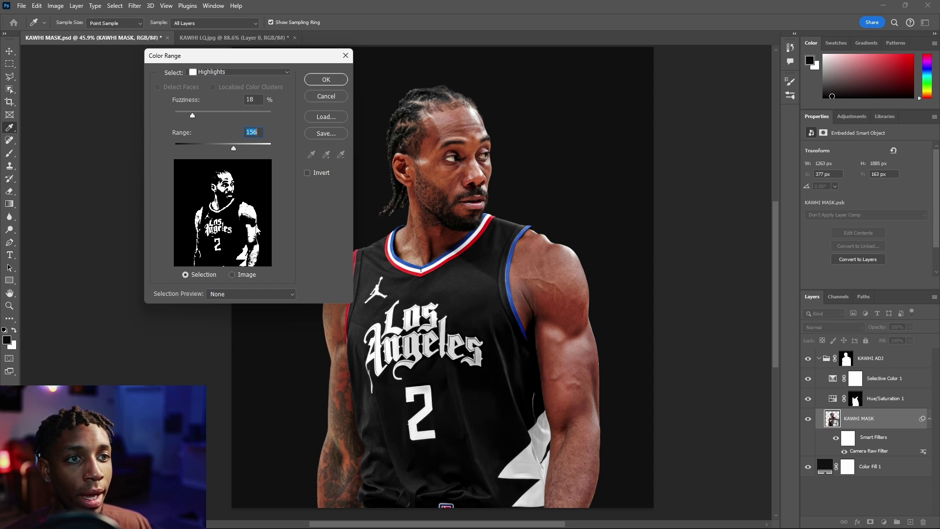
pyautogui.moveTo(193, 115); pyautogui.dragTo(190, 115)
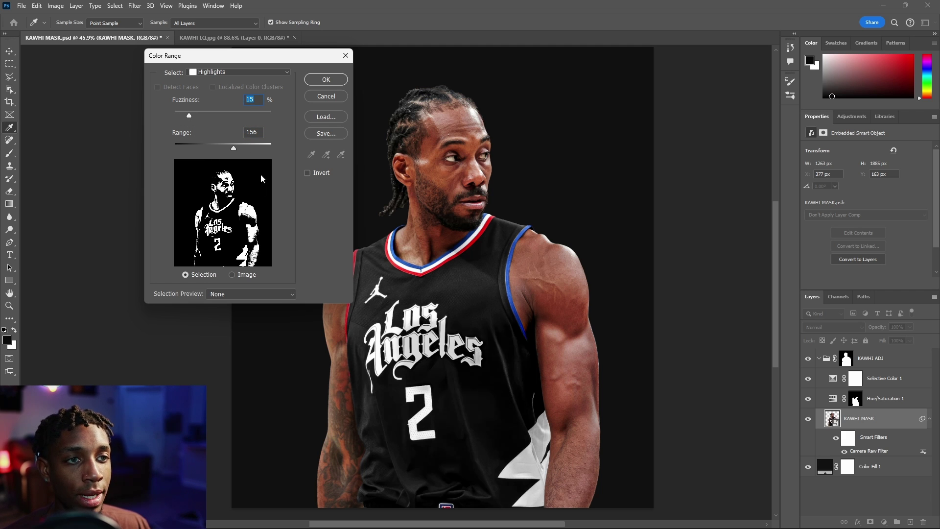
pyautogui.click(327, 80)
# - Add an Exposure adjustment layer above Selective Color, masked by the highlights selection, and set Exposure to +0.33
pyautogui.press('v')
pyautogui.scroll(5, 369, 137)
pyautogui.scroll(-4, 342, 216)
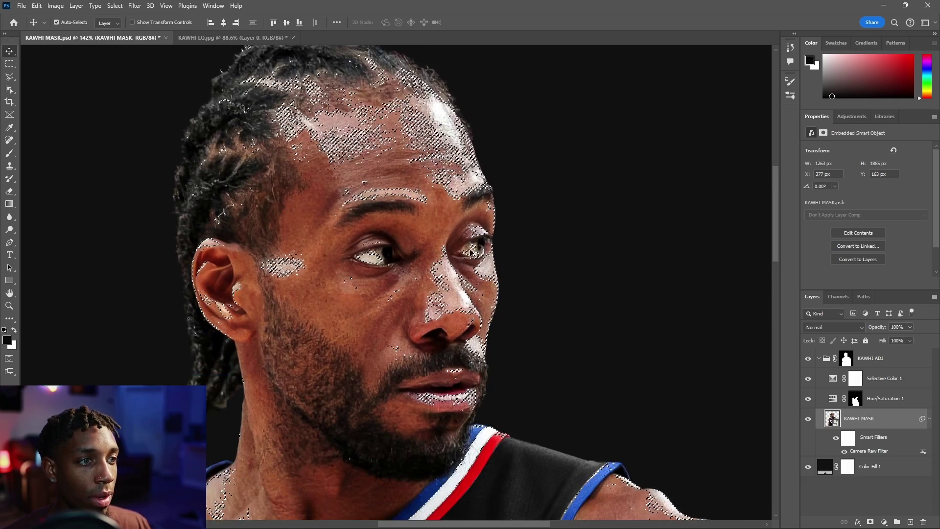
pyautogui.scroll(4, 632, 371)
pyautogui.scroll(-4, 632, 370)
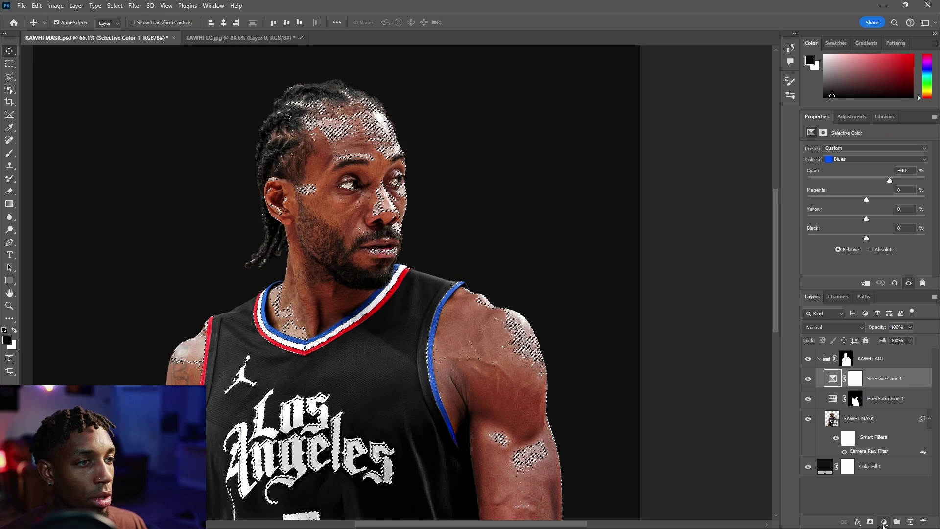
pyautogui.click(885, 523)
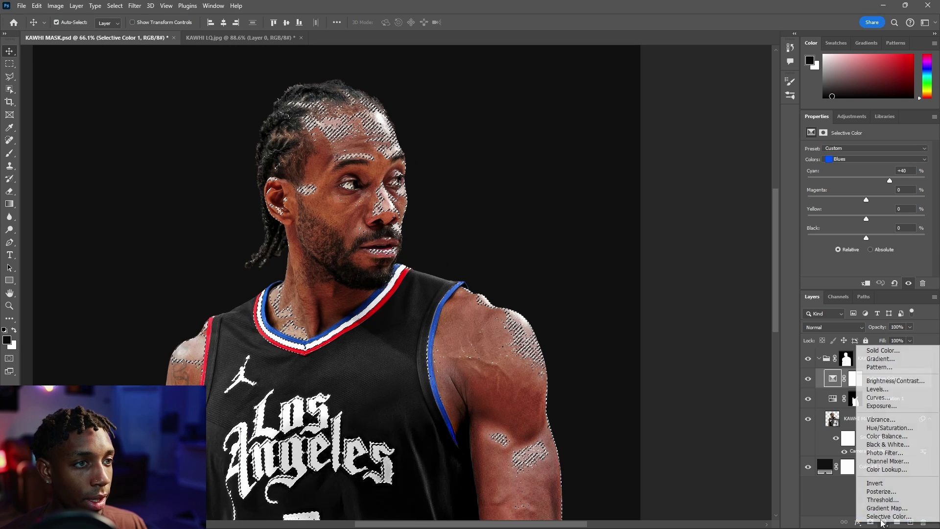
pyautogui.click(882, 417)
pyautogui.moveTo(867, 172)
pyautogui.mouseDown()
pyautogui.moveTo(879, 174)
pyautogui.moveTo(869, 176)
pyautogui.mouseUp()
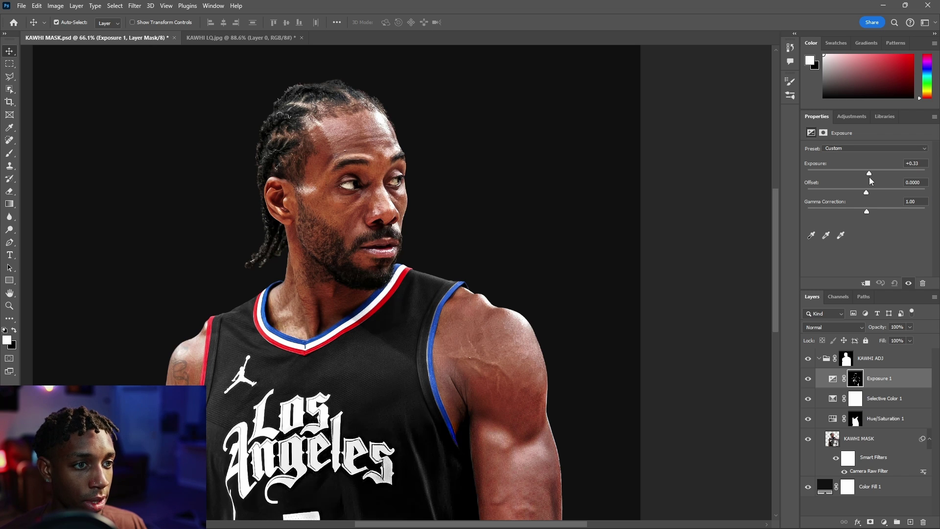
# - Compare the whole image with the Exposure layer hidden and shown
pyautogui.scroll(-3, 375, 199)
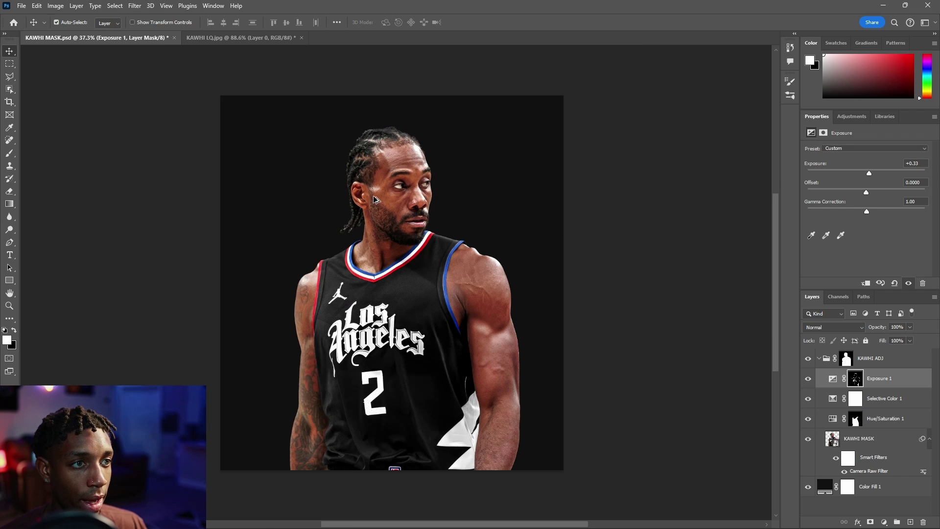
pyautogui.click(803, 381)
pyautogui.click(804, 381)
pyautogui.click(804, 381)
pyautogui.click(804, 381)
pyautogui.click(804, 381)
pyautogui.click(803, 381)
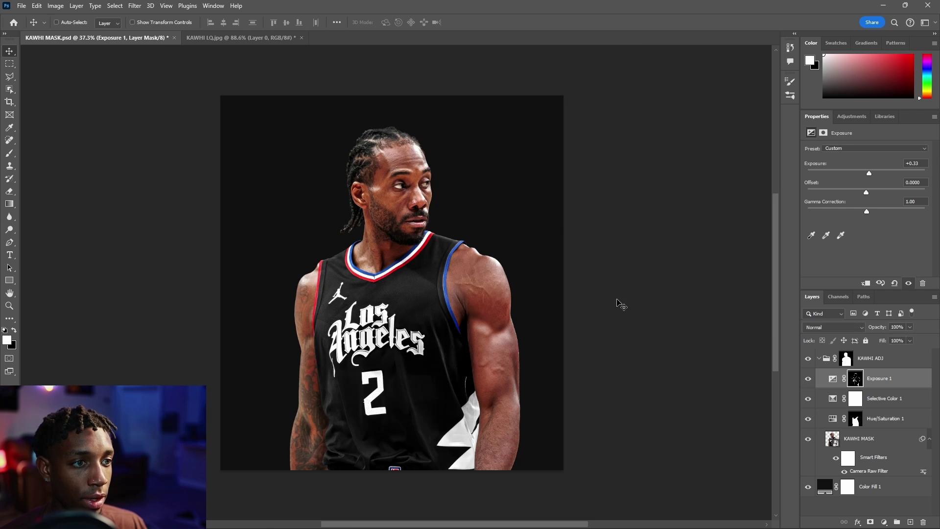
# - Undo the Exposure adjustment layer to return to the active highlights selection on the KAWHI MASK layer
pyautogui.hotkey('ctrl', 'z')
pyautogui.hotkey('ctrl', 'z')
pyautogui.hotkey('ctrl', 'z')
pyautogui.hotkey('ctrl', 'shift', 'z')
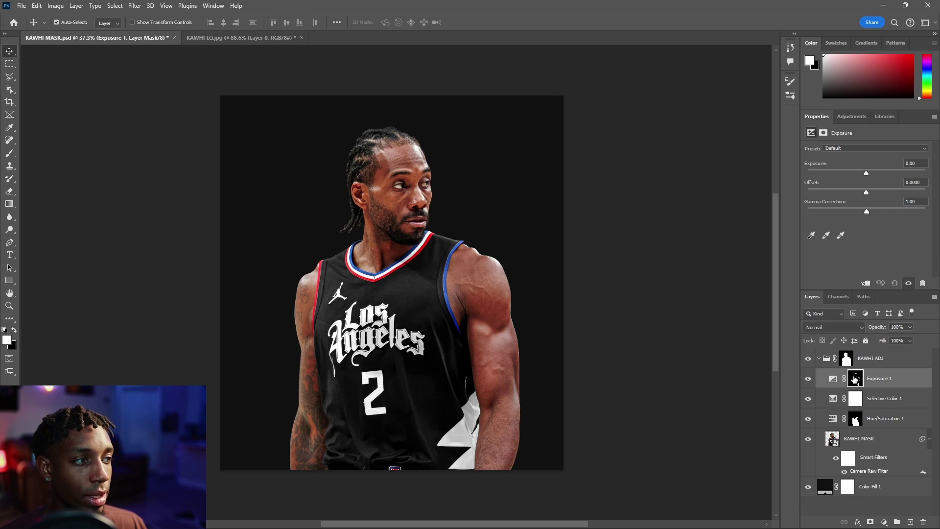
pyautogui.hotkey('ctrl', 'z')
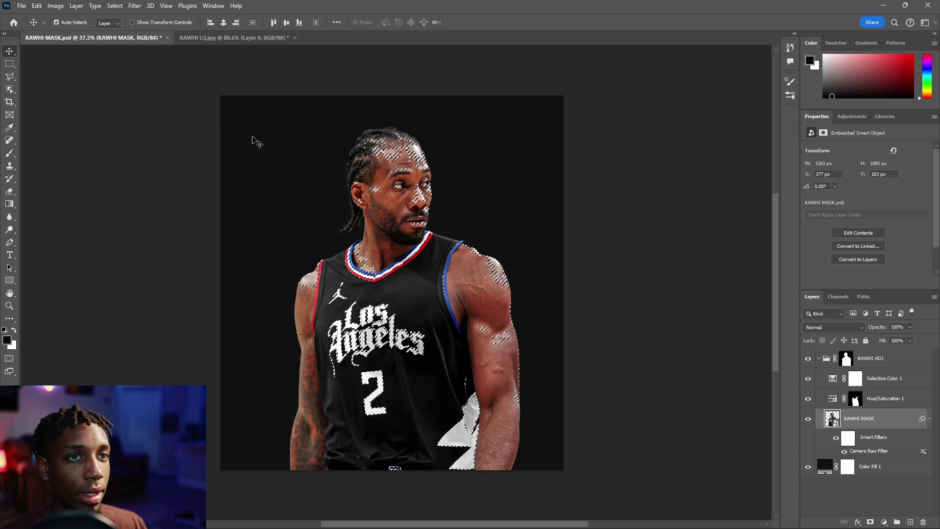
# - Run Color Range again on the KAWHI MASK highlights with Fuzziness 15% and Range 142, and apply the selection
pyautogui.click(114, 6)
pyautogui.click(136, 103)
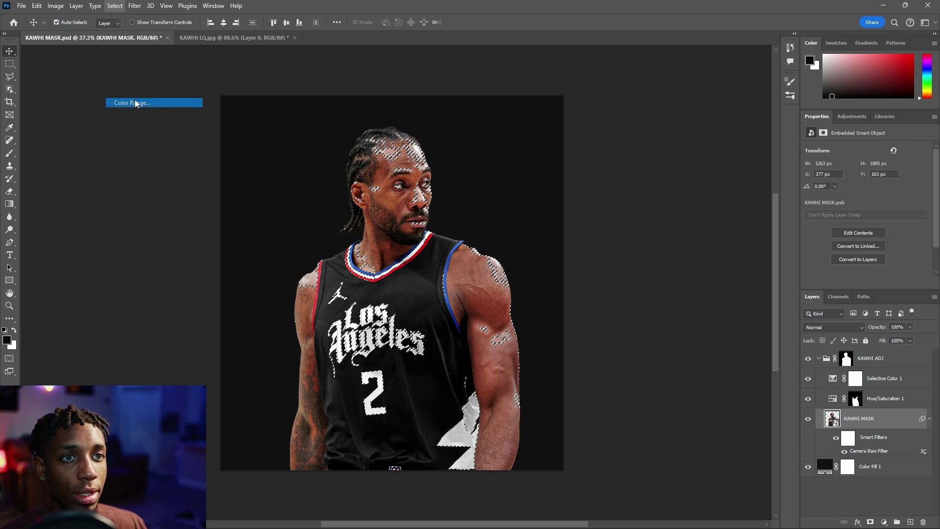
pyautogui.moveTo(227, 146); pyautogui.dragTo(228, 151)
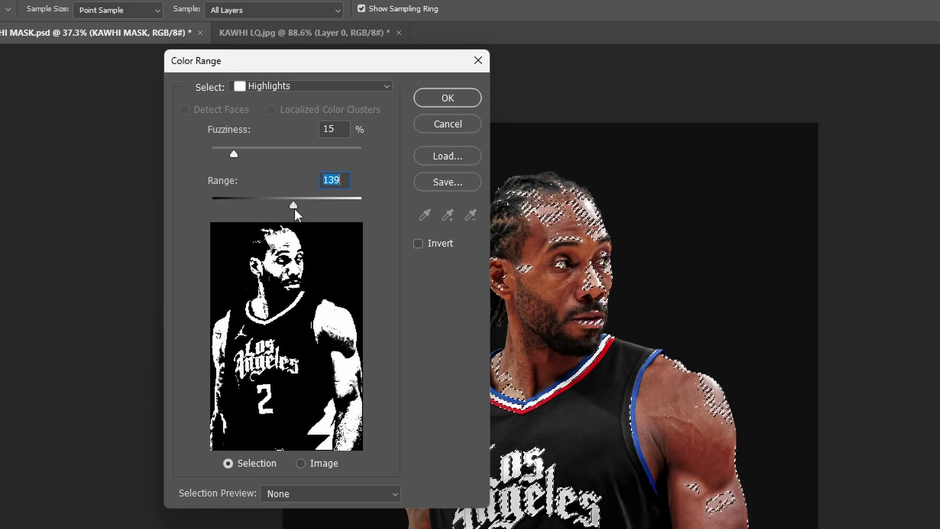
pyautogui.click(448, 98)
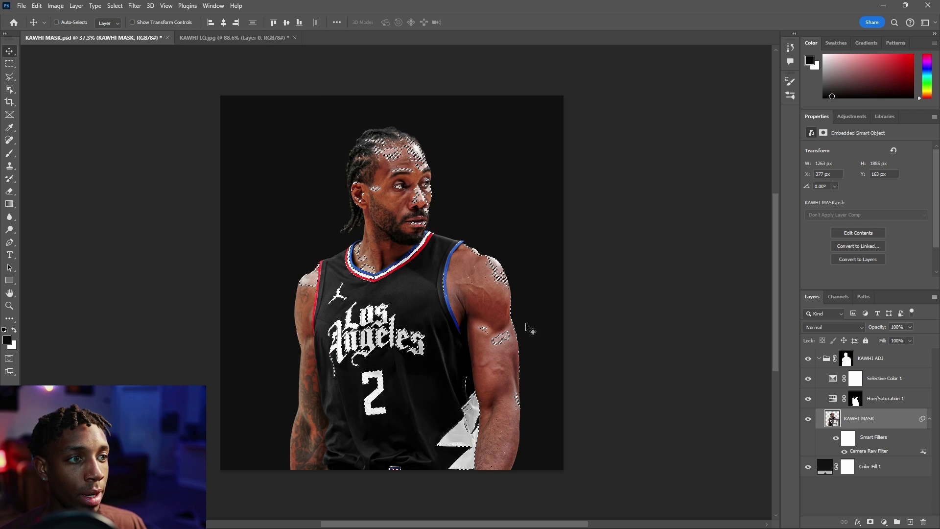
# - Add an Exposure adjustment layer above Selective Color, masked by the highlights selection, and set Exposure to +0.44
pyautogui.scroll(2, 453, 198)
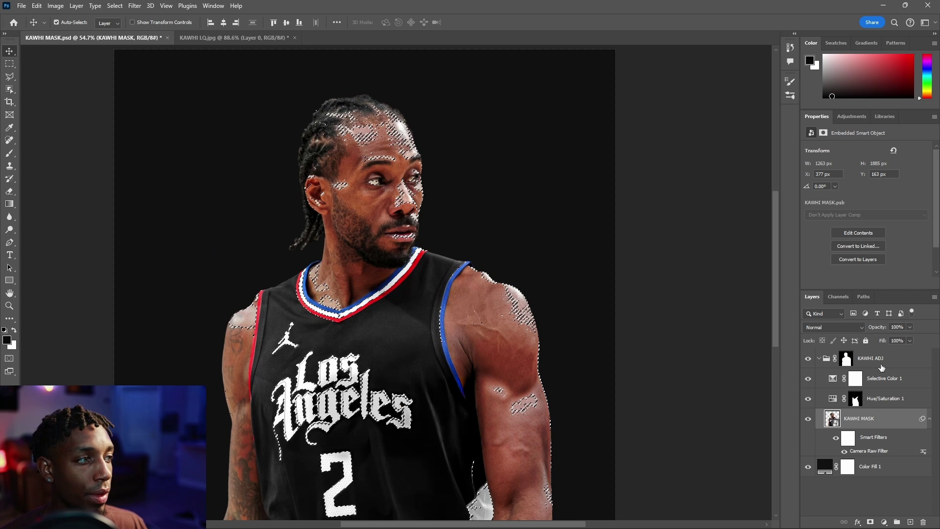
pyautogui.click(884, 378)
pyautogui.click(884, 522)
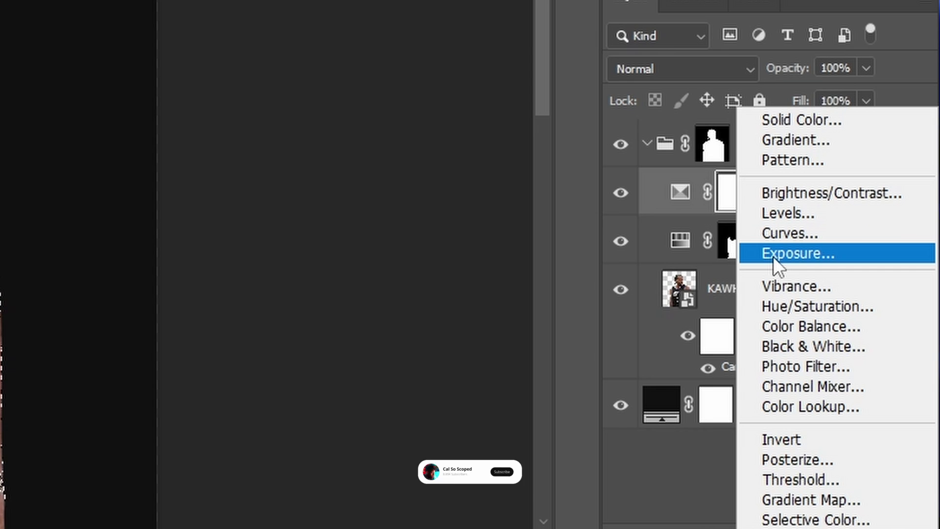
pyautogui.click(773, 254)
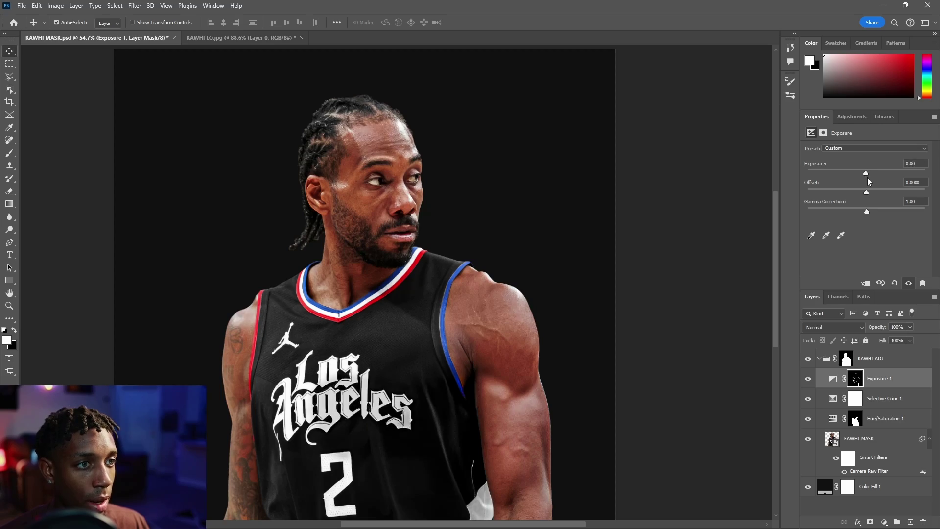
pyautogui.moveTo(868, 177); pyautogui.dragTo(871, 179)
pyautogui.click(855, 382)
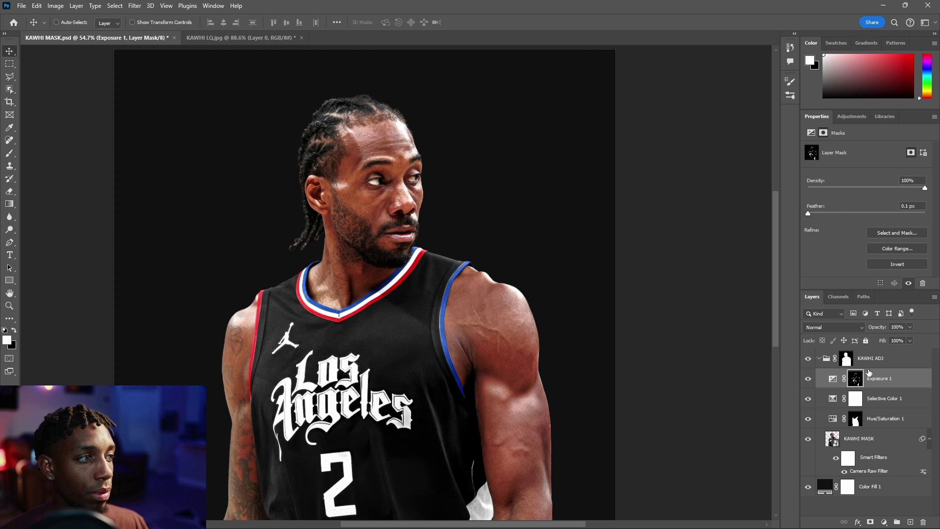
pyautogui.click(876, 382)
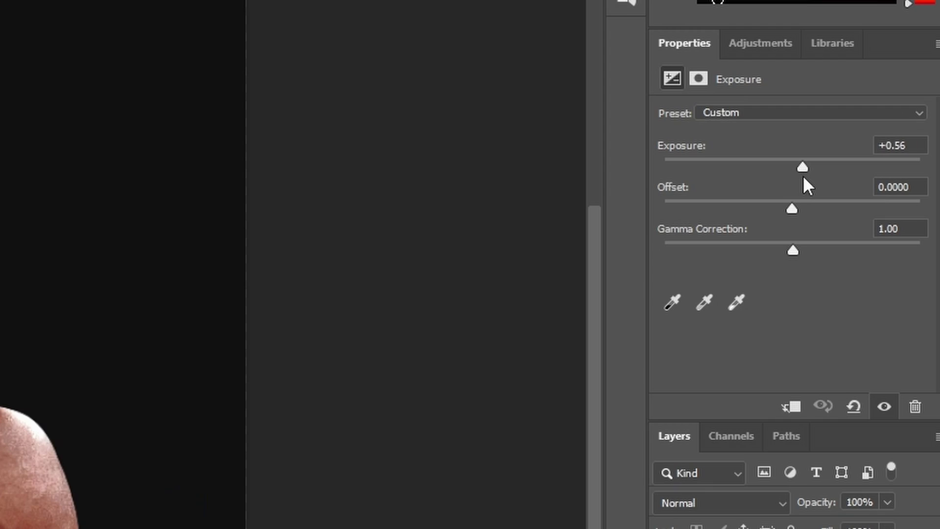
pyautogui.moveTo(872, 181); pyautogui.dragTo(798, 194)
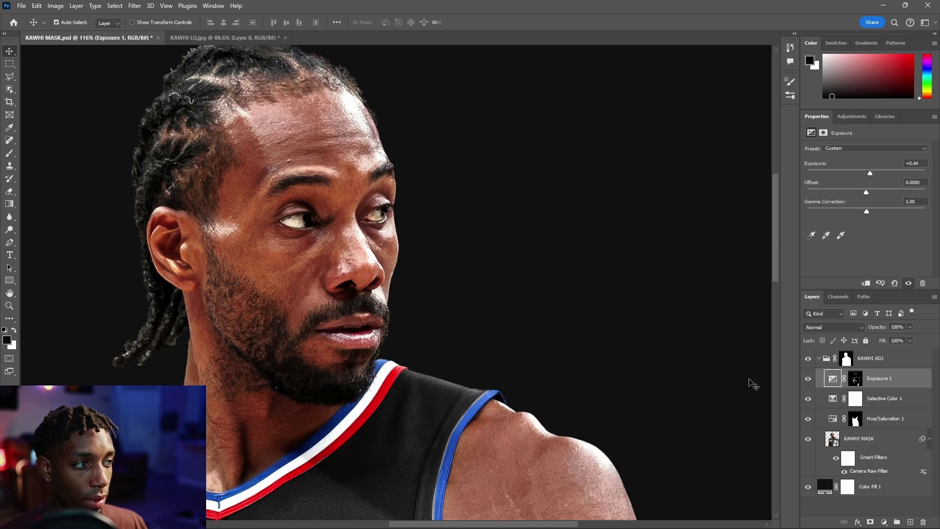
# - Compare the image with and without the Exposure layer, and set its mask's Feather to 4.2 px
pyautogui.click(808, 378)
pyautogui.click(808, 378)
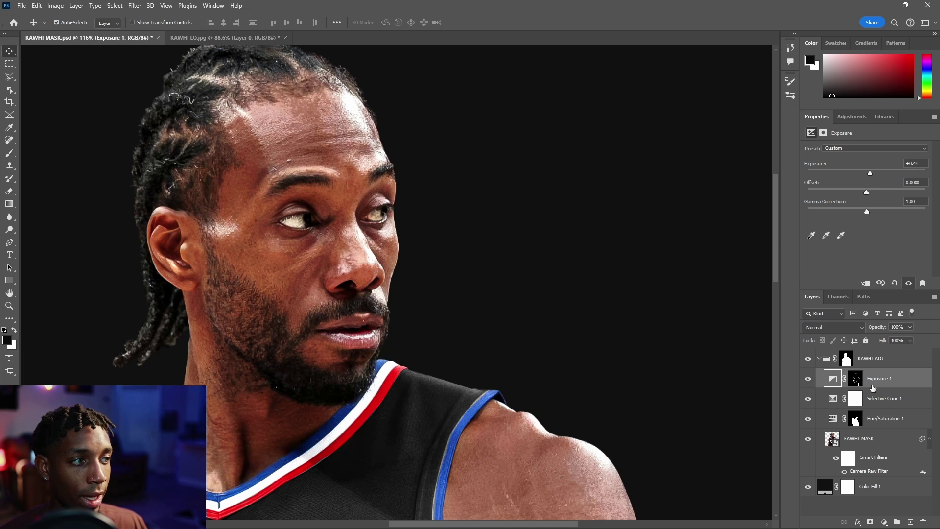
pyautogui.click(855, 379)
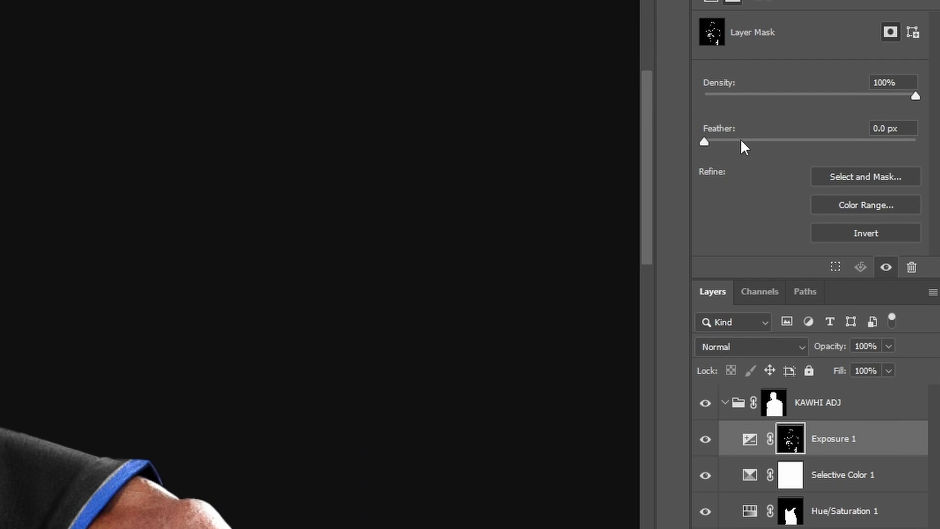
pyautogui.moveTo(758, 142); pyautogui.dragTo(745, 143)
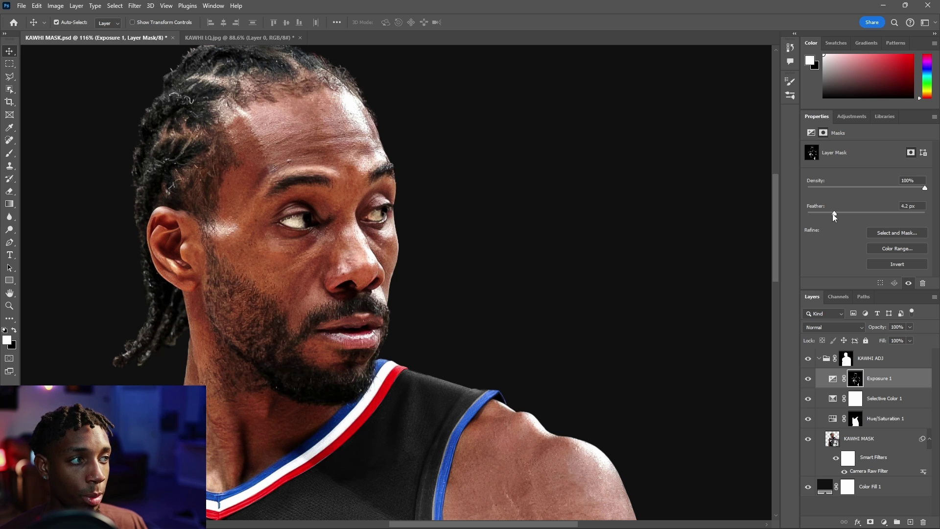
# - Start a Color Range selection on the KAWHI MASK layer and set it to pick the Shadows
pyautogui.hotkey('ctrl', '0')
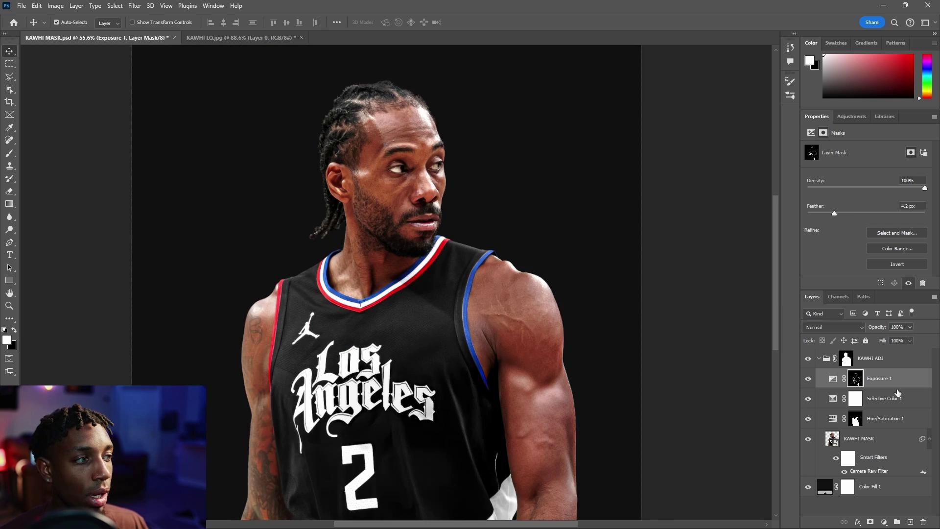
pyautogui.click(889, 448)
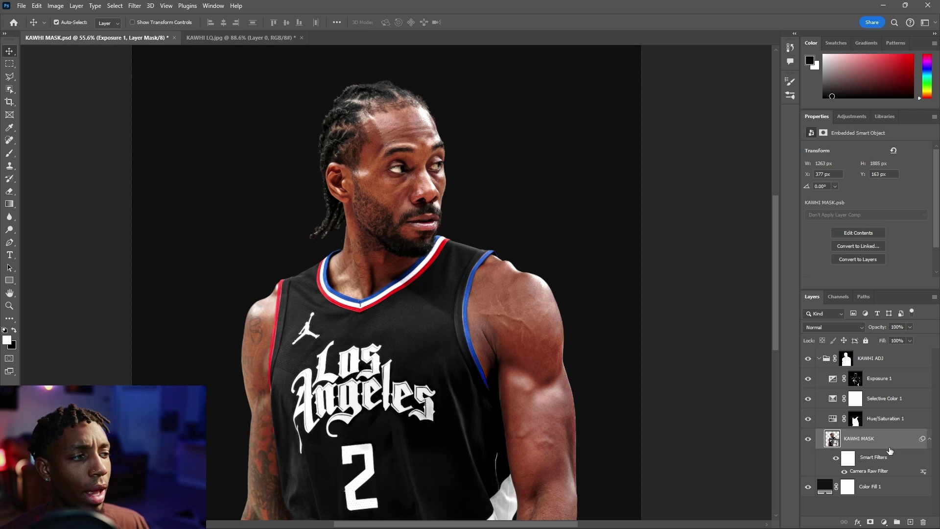
pyautogui.click(115, 6)
pyautogui.click(152, 101)
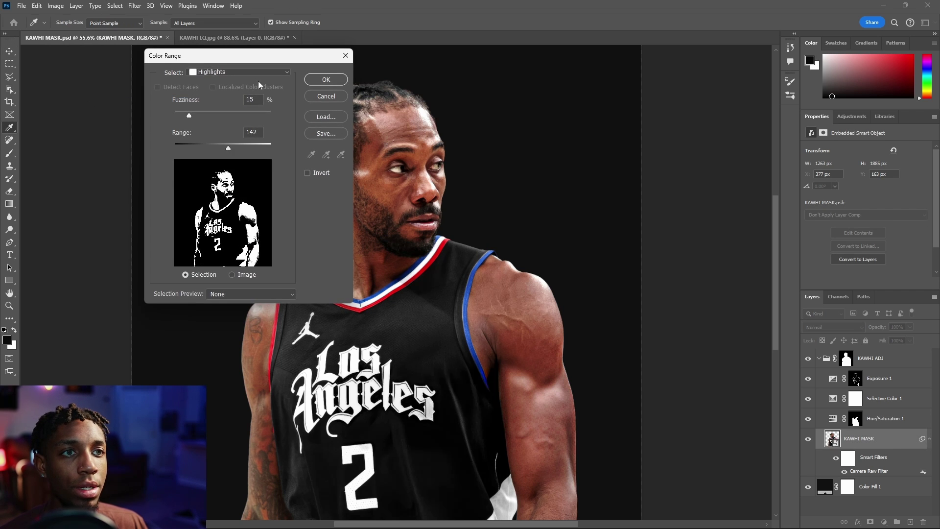
pyautogui.click(245, 72)
pyautogui.click(220, 183)
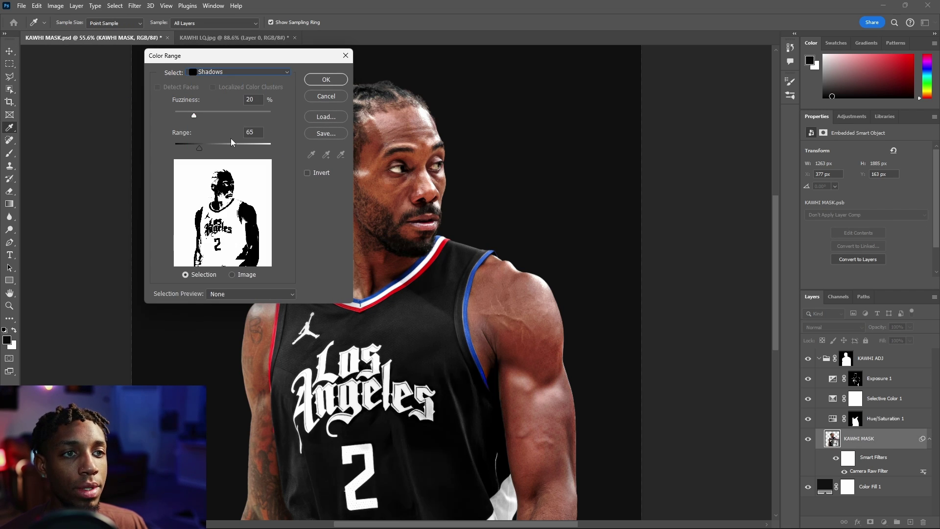
# - Set the shadows Color Range to Fuzziness about 14% and Range about 75, and apply the selection
pyautogui.moveTo(186, 143); pyautogui.dragTo(198, 145)
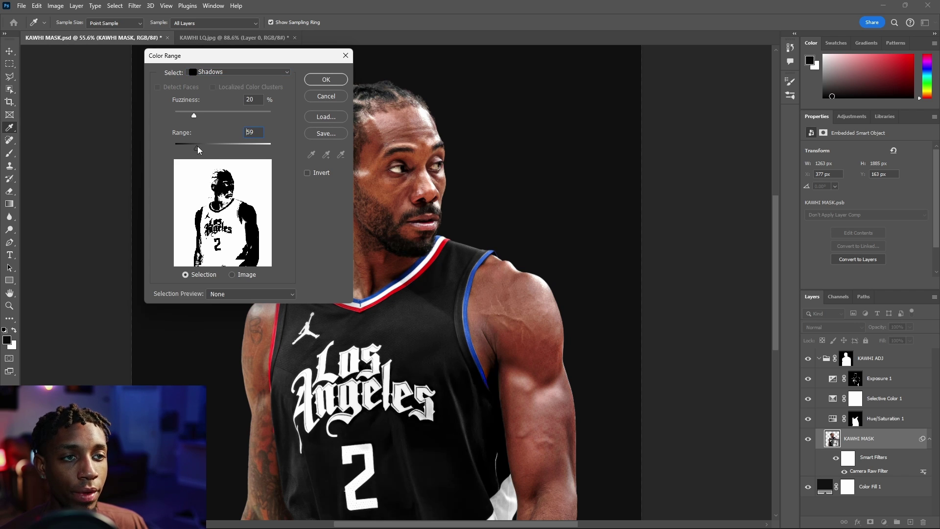
pyautogui.moveTo(201, 145); pyautogui.dragTo(188, 113)
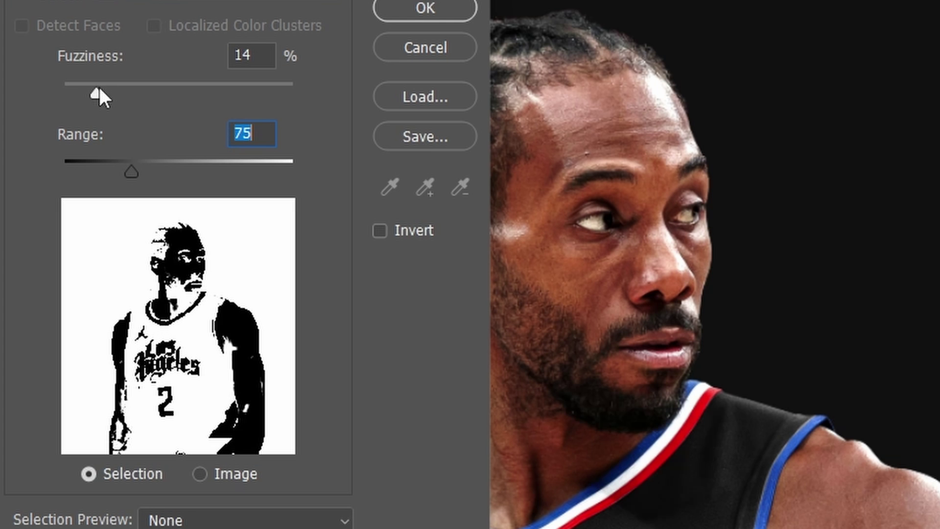
pyautogui.moveTo(98, 89); pyautogui.dragTo(99, 90)
pyautogui.moveTo(134, 167); pyautogui.dragTo(137, 166)
pyautogui.click(433, 7)
pyautogui.scroll(-3, 424, 274)
pyautogui.scroll(2, 424, 274)
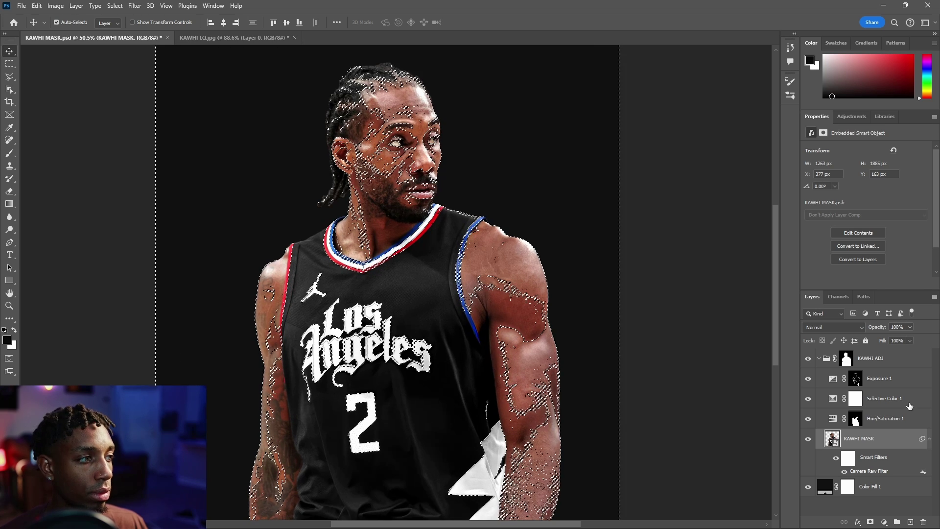
# - Add an Exposure adjustment layer above Exposure 1 from the shadows selection, with Exposure about -0.56 and mask Feather 2.4 px
pyautogui.click(884, 378)
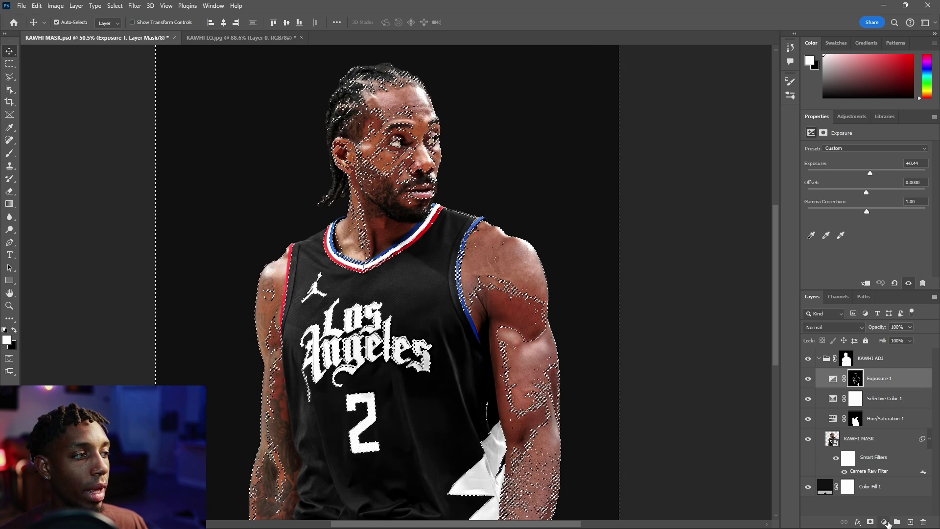
pyautogui.click(884, 522)
pyautogui.click(889, 405)
pyautogui.moveTo(867, 174); pyautogui.dragTo(861, 174)
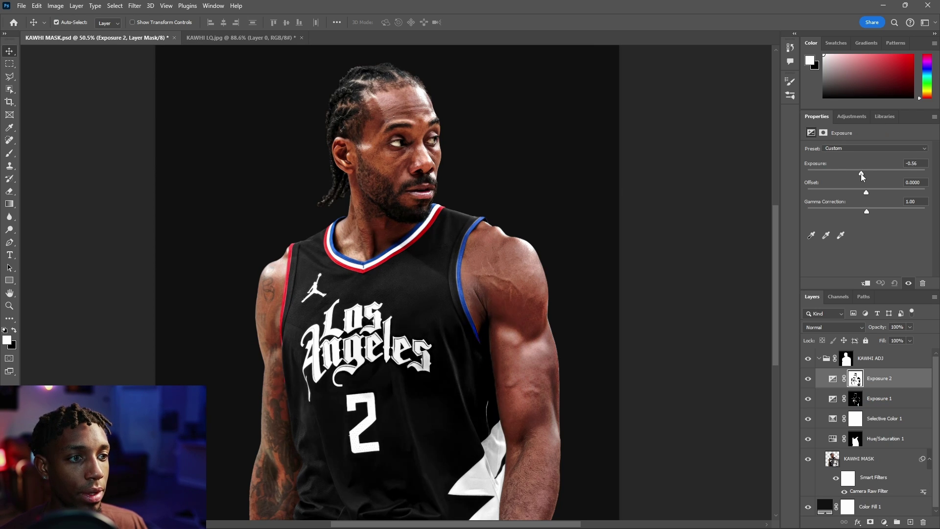
pyautogui.click(823, 132)
# - Set up a soft black brush of about 99 px with 0% hardness and 30% flow for painting on the Exposure 2 mask
pyautogui.press('b')
pyautogui.scroll(-2, 377, 362)
pyautogui.scroll(6, 378, 362)
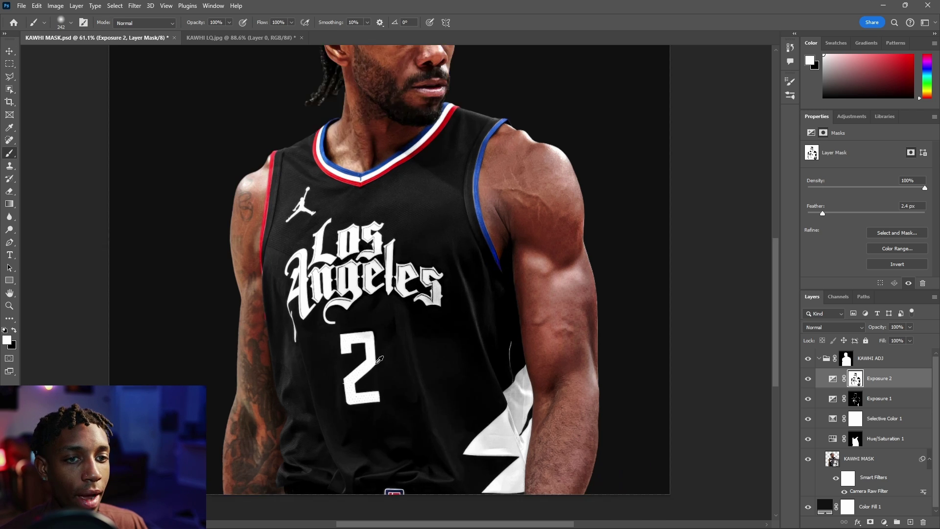
pyautogui.keyDown('alt'); pyautogui.rightClick(390, 335); pyautogui.keyUp('alt')
pyautogui.press('x')
pyautogui.keyDown('alt'); pyautogui.rightClick(444, 405); pyautogui.keyUp('alt')
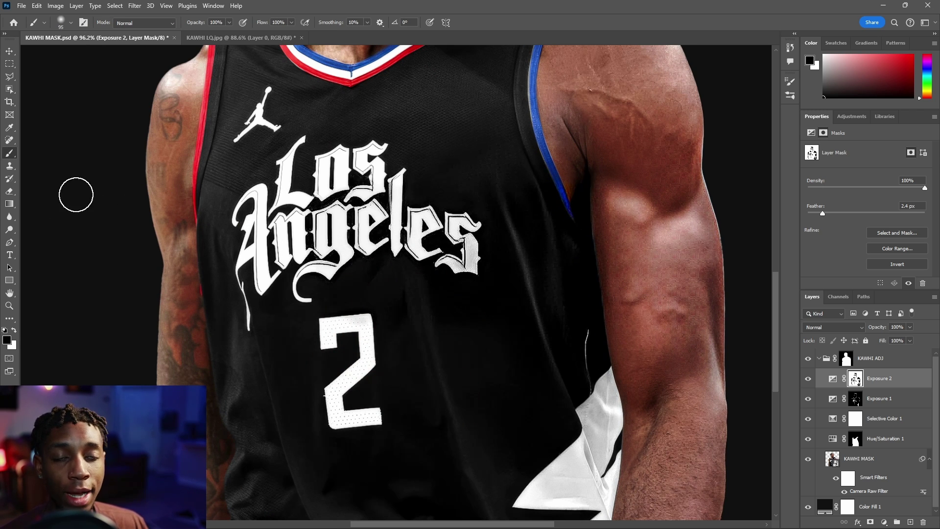
pyautogui.keyDown('alt'); pyautogui.rightClick(323, 255); pyautogui.keyUp('alt')
pyautogui.click(86, 23)
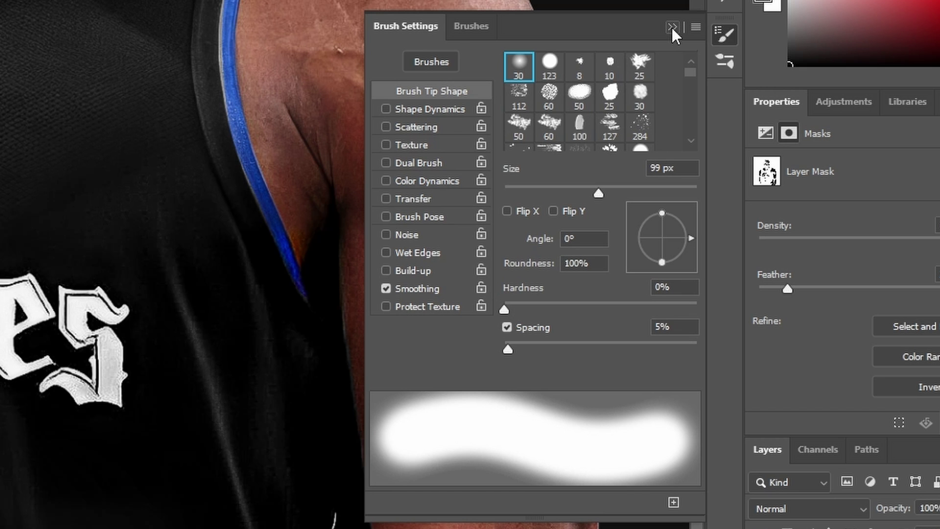
pyautogui.click(669, 27)
pyautogui.click(291, 23)
pyautogui.click(252, 33)
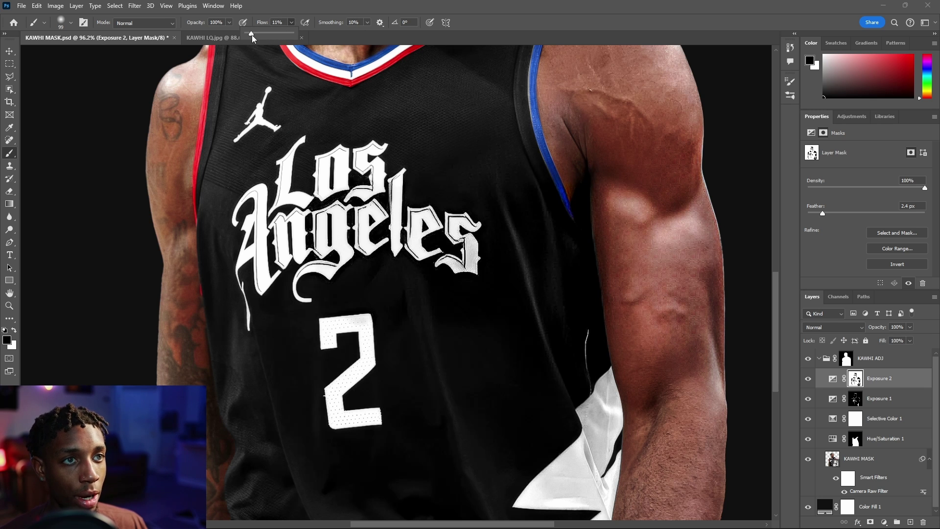
pyautogui.moveTo(252, 35); pyautogui.dragTo(259, 35)
# - Refine the Exposure 2 mask by painting black and white over the jersey and forearm areas
pyautogui.moveTo(239, 105); pyautogui.dragTo(266, 104)
pyautogui.scroll(-3, 323, 419)
pyautogui.press('x')
pyautogui.moveTo(681, 373); pyautogui.dragTo(649, 376)
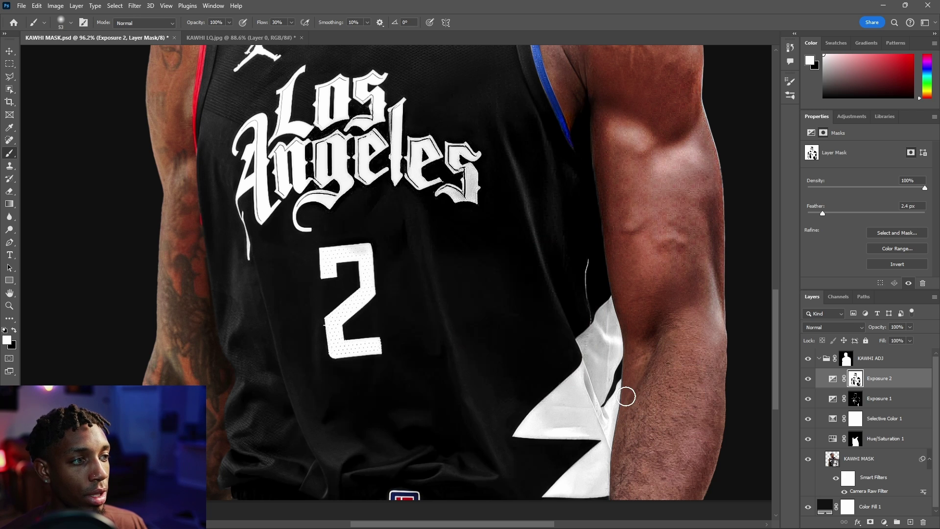
pyautogui.moveTo(657, 350); pyautogui.dragTo(649, 351)
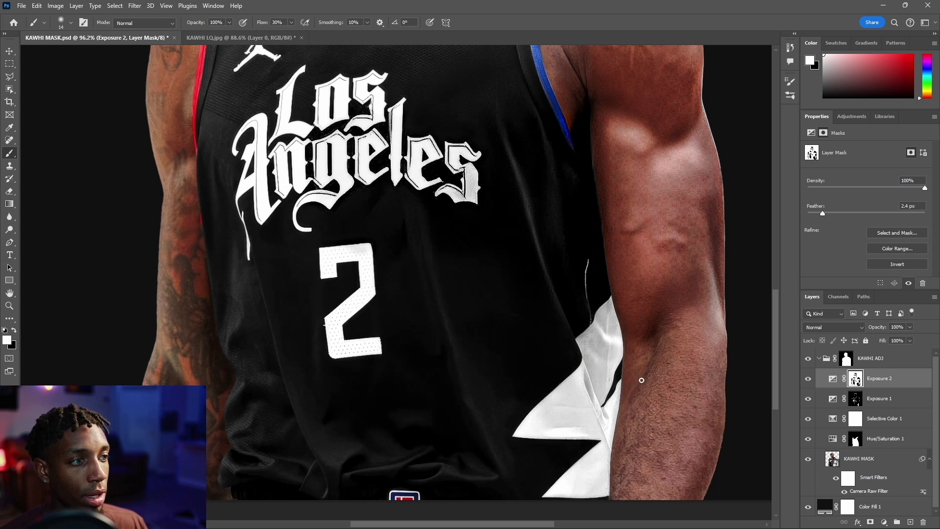
pyautogui.moveTo(632, 409); pyautogui.dragTo(640, 408)
pyautogui.press('x')
pyautogui.moveTo(650, 449); pyautogui.dragTo(664, 451)
pyautogui.scroll(-6, 284, 265)
pyautogui.moveTo(328, 277)
pyautogui.mouseDown()
pyautogui.moveTo(361, 174)
pyautogui.moveTo(422, 73)
pyautogui.moveTo(345, 101)
pyautogui.moveTo(349, 110)
pyautogui.moveTo(300, 130)
pyautogui.mouseUp()
pyautogui.scroll(2, 409, 189)
pyautogui.scroll(7, 349, 110)
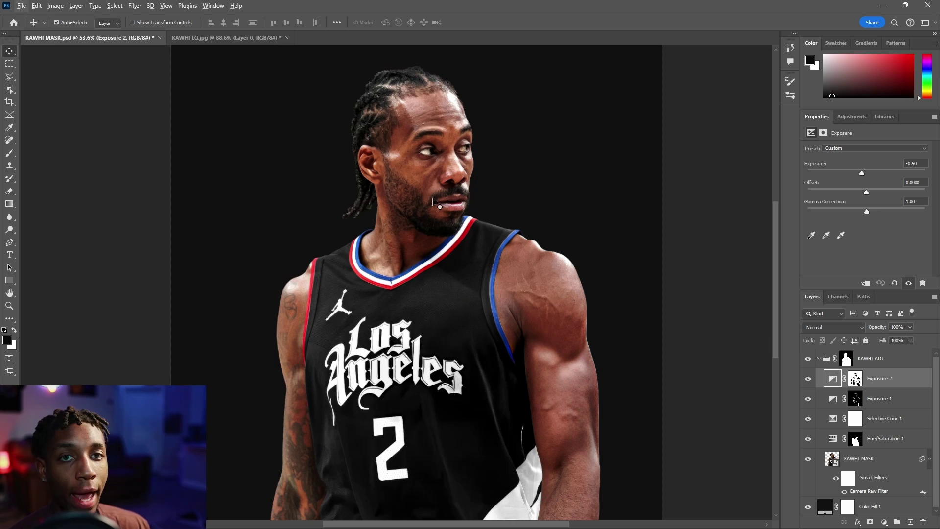
# - Add a new layer above Exposure 2 in the KAWHI ADJ group and fill it with 50% Gray
pyautogui.click(912, 522)
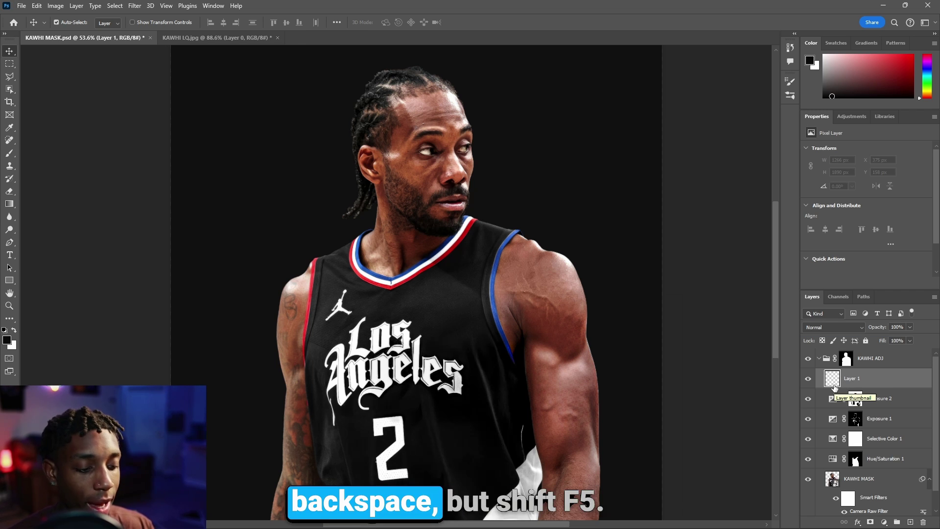
pyautogui.hotkey('shift', 'F5')
pyautogui.click(474, 136)
pyautogui.click(467, 144)
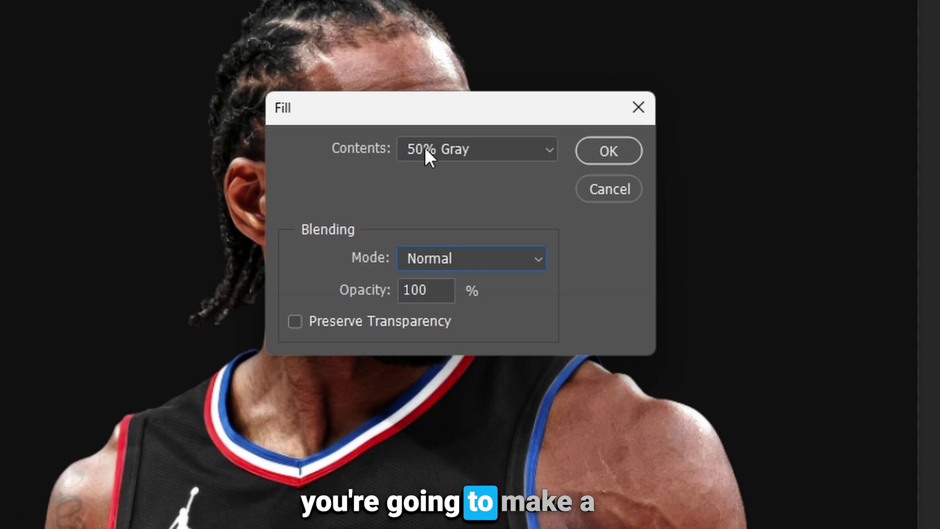
pyautogui.click(425, 147)
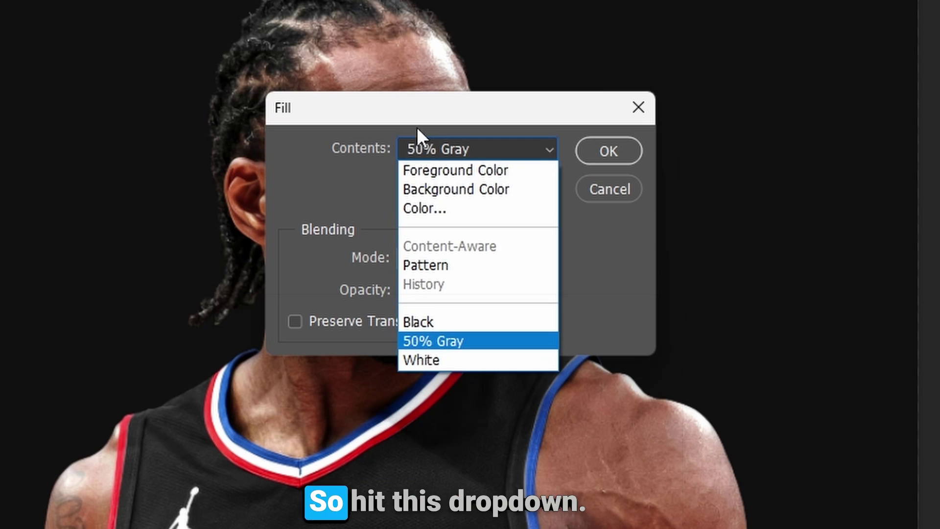
pyautogui.click(422, 338)
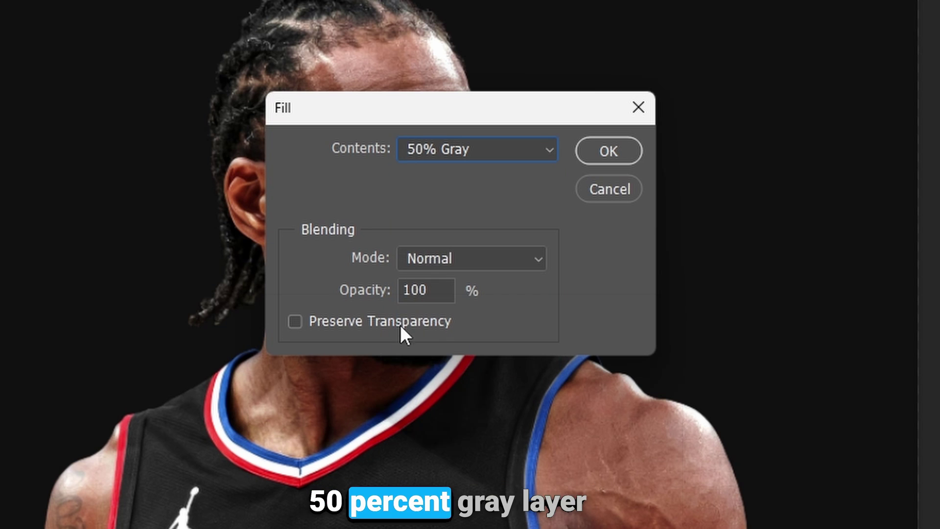
pyautogui.click(601, 162)
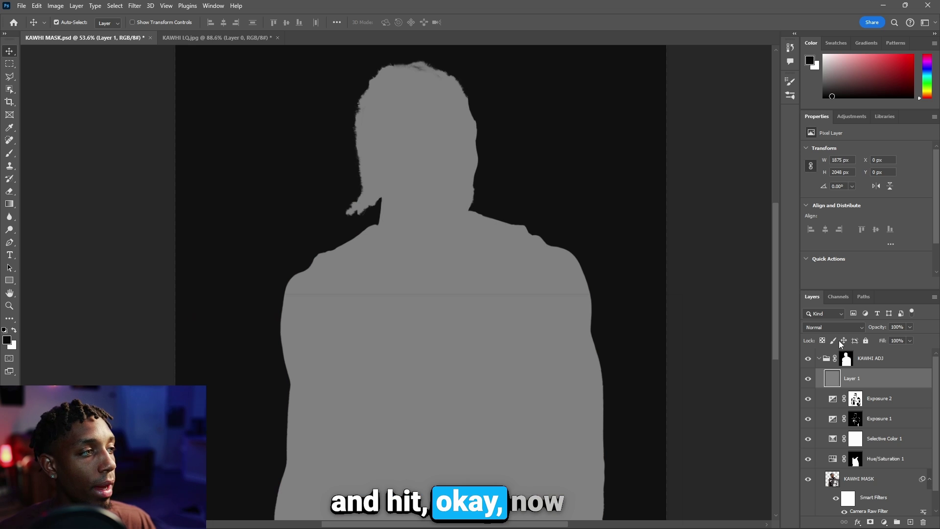
# - Change the gray layer's blend mode to Overlay
pyautogui.click(825, 326)
pyautogui.click(733, 338)
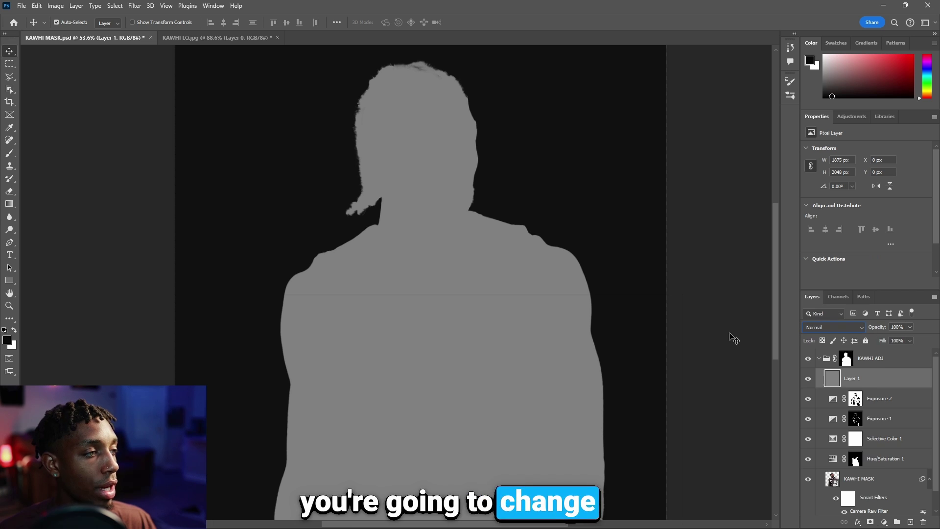
pyautogui.click(830, 328)
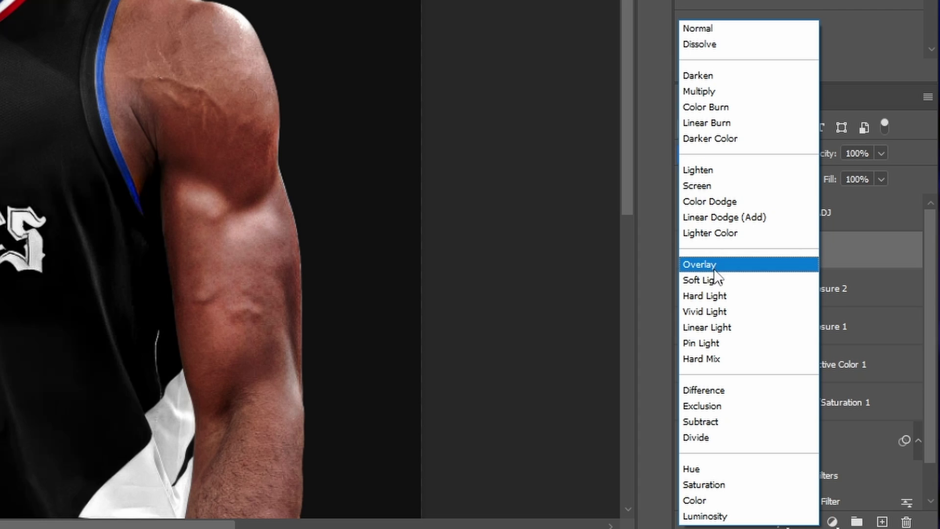
pyautogui.click(718, 266)
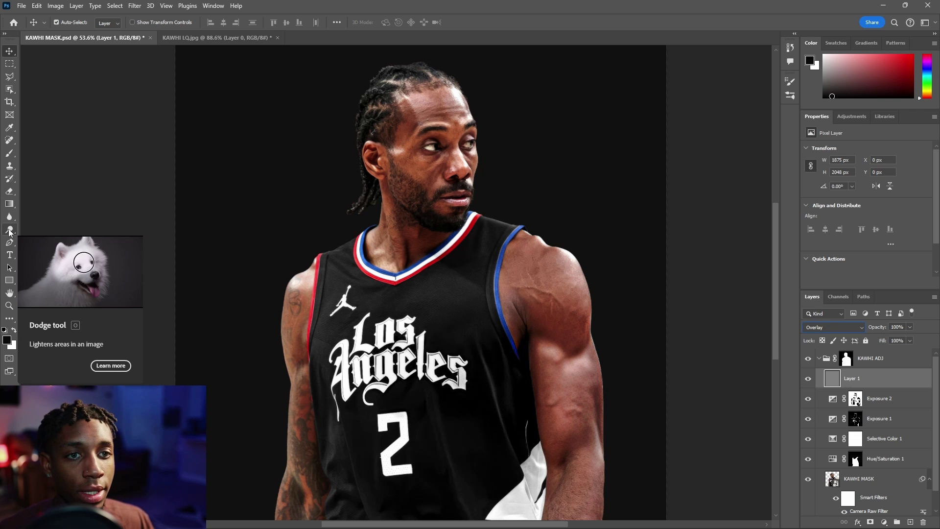
# - Try dodging the midtones under the eye at 50% exposure on the gray layer, and undo the strokes
pyautogui.click(9, 230)
pyautogui.keyDown('alt'); pyautogui.rightClick(244, 162); pyautogui.keyUp('alt')
pyautogui.scroll(5, 412, 129)
pyautogui.moveTo(461, 253); pyautogui.dragTo(497, 224)
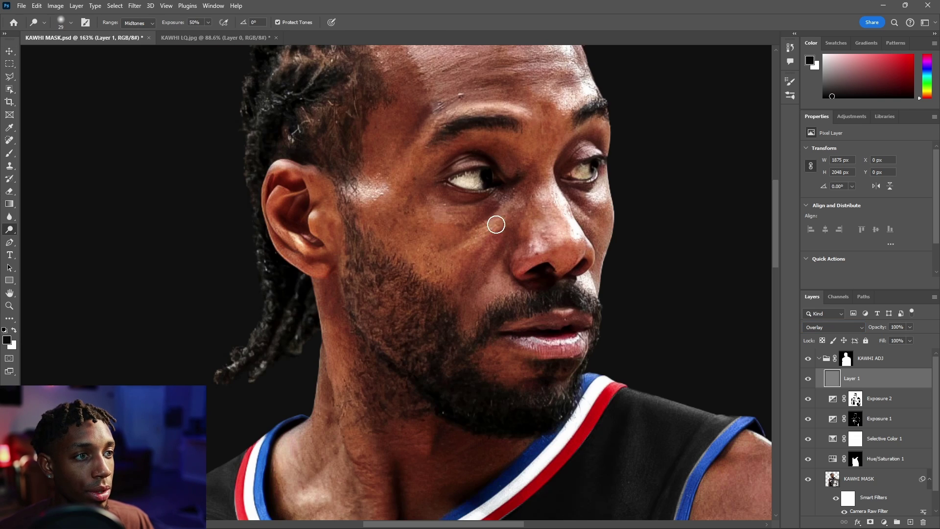
pyautogui.hotkey('ctrl', 'z')
pyautogui.keyDown('alt'); pyautogui.rightClick(444, 201); pyautogui.keyUp('alt')
pyautogui.moveTo(443, 202)
pyautogui.mouseDown()
pyautogui.moveTo(538, 204)
pyautogui.moveTo(489, 241)
pyautogui.mouseUp()
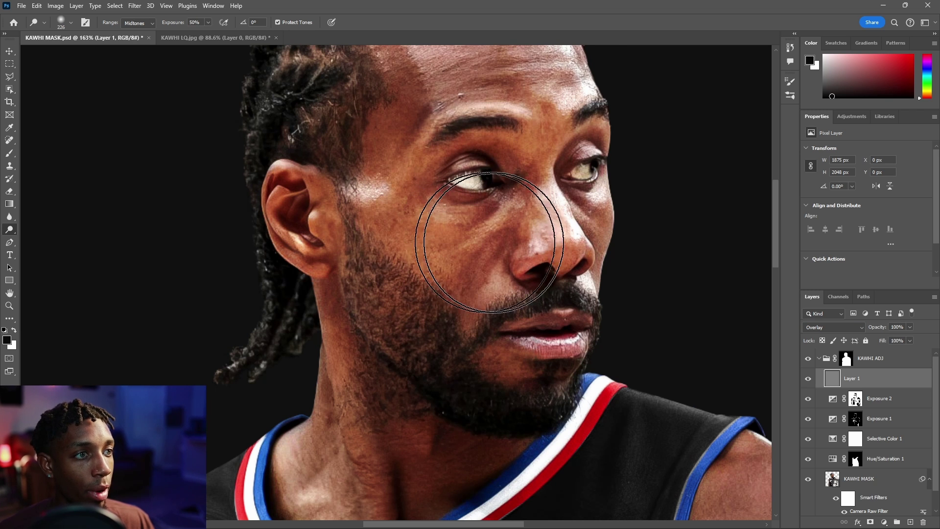
pyautogui.hotkey('ctrl', 'z')
pyautogui.hotkey('ctrl', 'z')
# - Try burning the midtones on the cheek and around the eye, and undo the strokes
pyautogui.rightClick(12, 235)
pyautogui.click(49, 239)
pyautogui.moveTo(333, 235); pyautogui.dragTo(351, 228)
pyautogui.moveTo(466, 215)
pyautogui.mouseDown()
pyautogui.moveTo(540, 157)
pyautogui.moveTo(525, 161)
pyautogui.mouseUp()
pyautogui.hotkey('ctrl', 'z')
pyautogui.hotkey('ctrl', 'z')
# - Return to the Dodge tool and lighten the midtones of the cheek beside the nose
pyautogui.scroll(-4, 433, 222)
pyautogui.scroll(3, 500, 200)
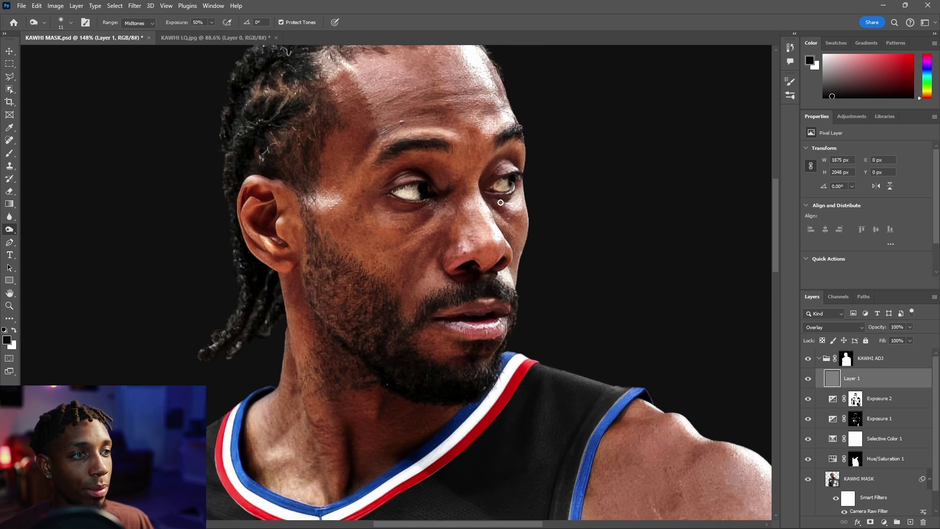
pyautogui.moveTo(499, 199); pyautogui.dragTo(471, 210)
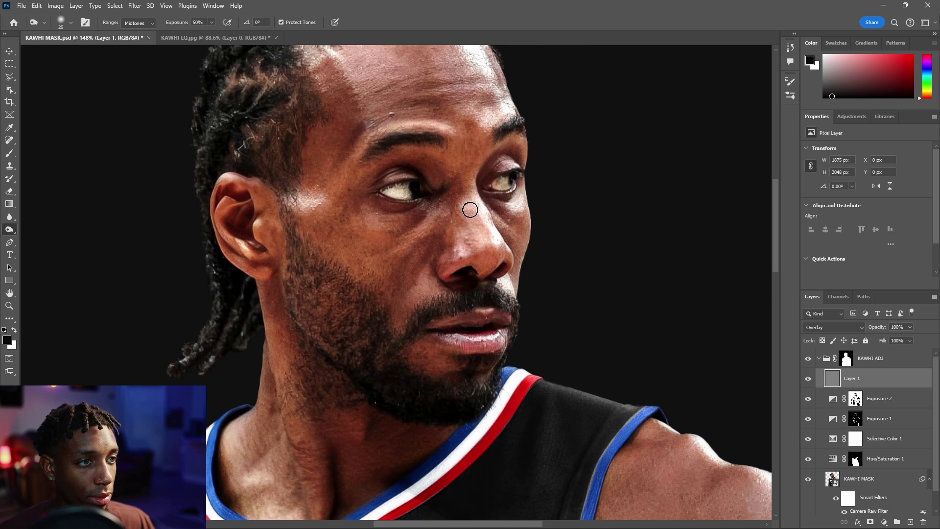
pyautogui.rightClick(10, 229)
pyautogui.click(51, 230)
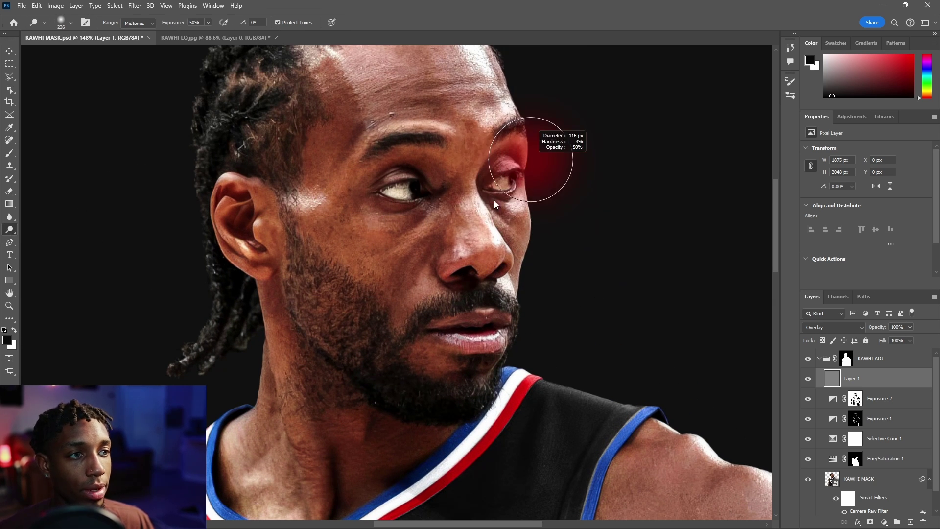
pyautogui.moveTo(437, 233); pyautogui.dragTo(469, 228)
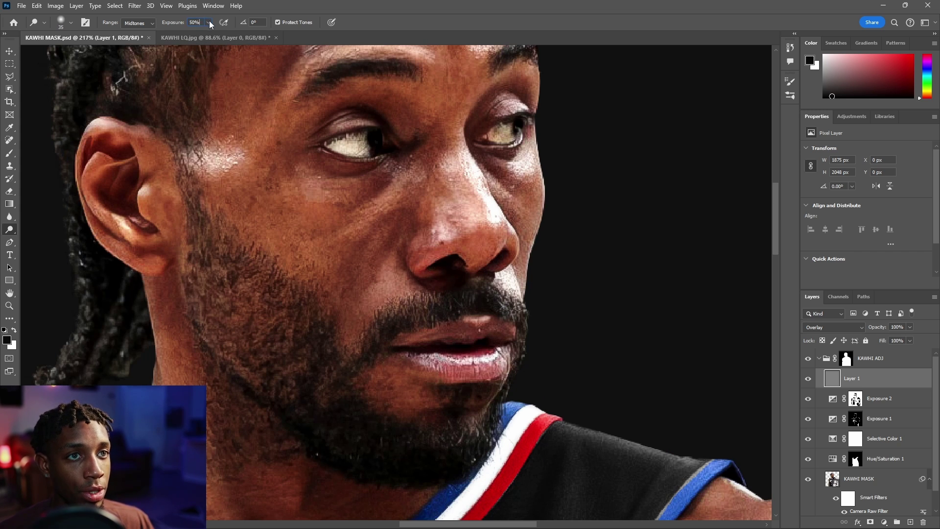
# - Set the Dodge tool's Exposure to 25% and its Range to Highlights
pyautogui.click(209, 22)
pyautogui.click(188, 27)
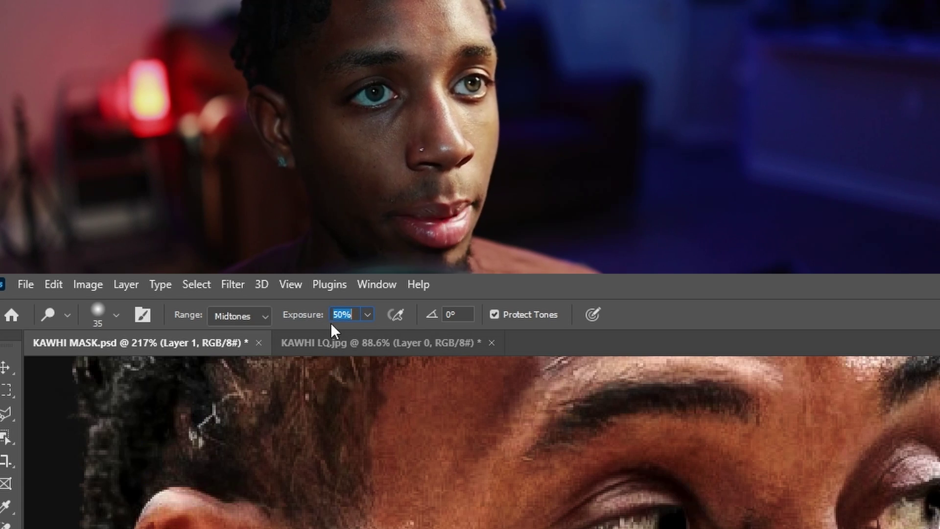
pyautogui.click(367, 314)
pyautogui.moveTo(370, 335); pyautogui.dragTo(348, 338)
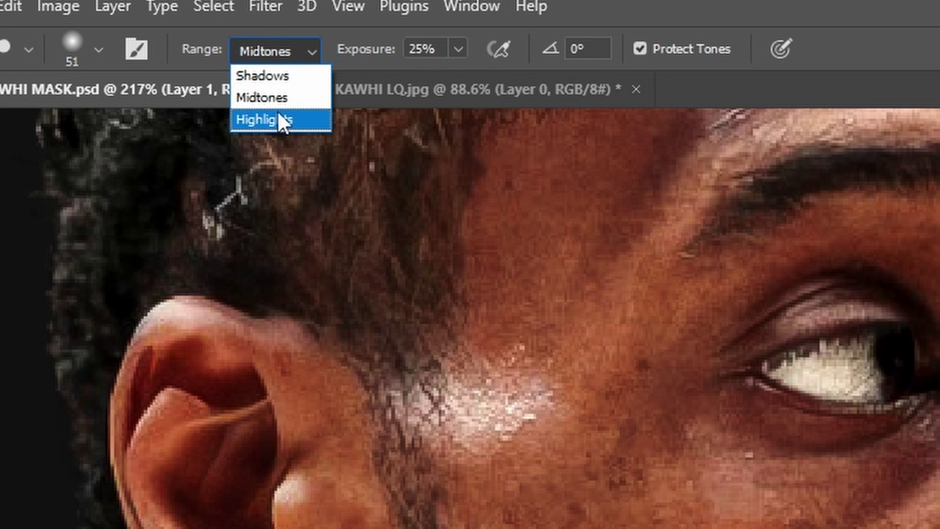
pyautogui.click(286, 119)
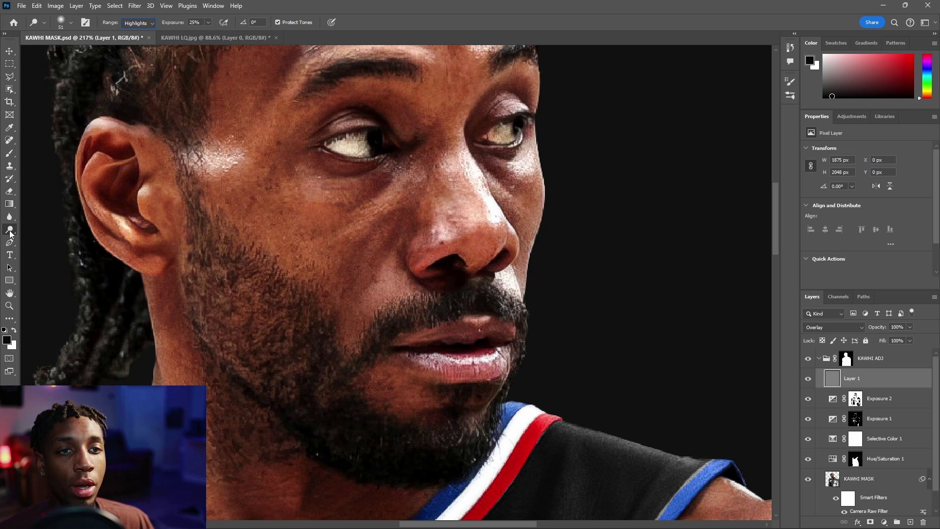
# - Dodge the highlights under and around the eye on the gray layer, undoing unwanted strokes
pyautogui.rightClick(9, 231)
pyautogui.click(39, 229)
pyautogui.keyDown('alt'); pyautogui.rightClick(427, 260); pyautogui.keyUp('alt')
pyautogui.moveTo(355, 220)
pyautogui.mouseDown()
pyautogui.moveTo(399, 191)
pyautogui.moveTo(364, 213)
pyautogui.mouseUp()
pyautogui.keyDown('alt'); pyautogui.rightClick(411, 174); pyautogui.keyUp('alt')
pyautogui.hotkey('ctrl', 'z')
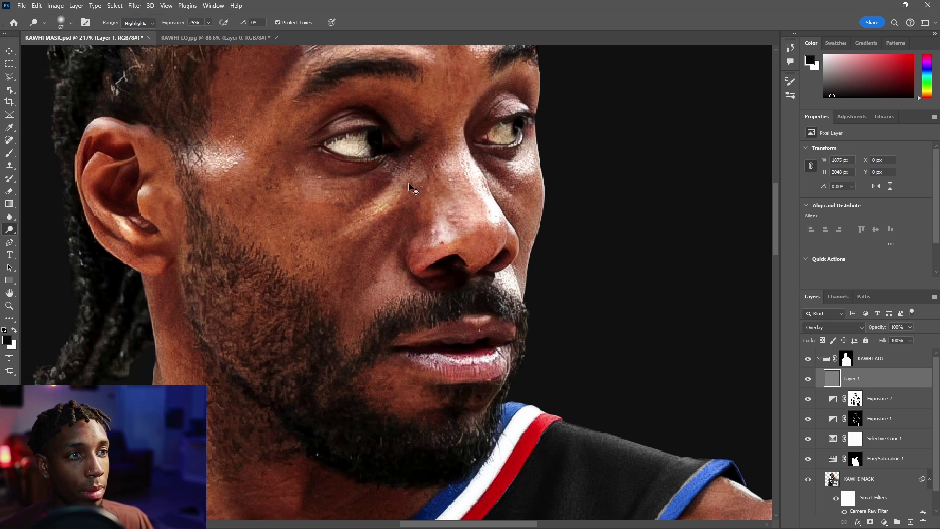
pyautogui.keyDown('alt'); pyautogui.rightClick(393, 210); pyautogui.keyUp('alt')
pyautogui.moveTo(308, 174); pyautogui.dragTo(319, 177)
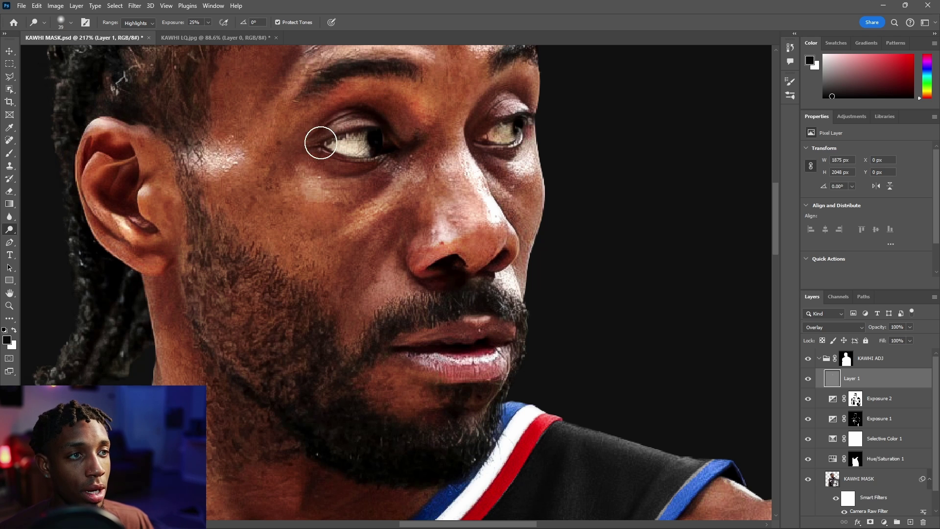
pyautogui.hotkey('ctrl', 'z')
# - Dodge the highlights on the upper cheek between the ear and the nose with a resized soft brush
pyautogui.scroll(-3, 407, 136)
pyautogui.scroll(3, 398, 143)
pyautogui.keyDown('alt'); pyautogui.rightClick(460, 195); pyautogui.keyUp('alt')
pyautogui.rightClick(455, 197)
pyautogui.keyDown('alt'); pyautogui.rightClick(447, 204); pyautogui.keyUp('alt')
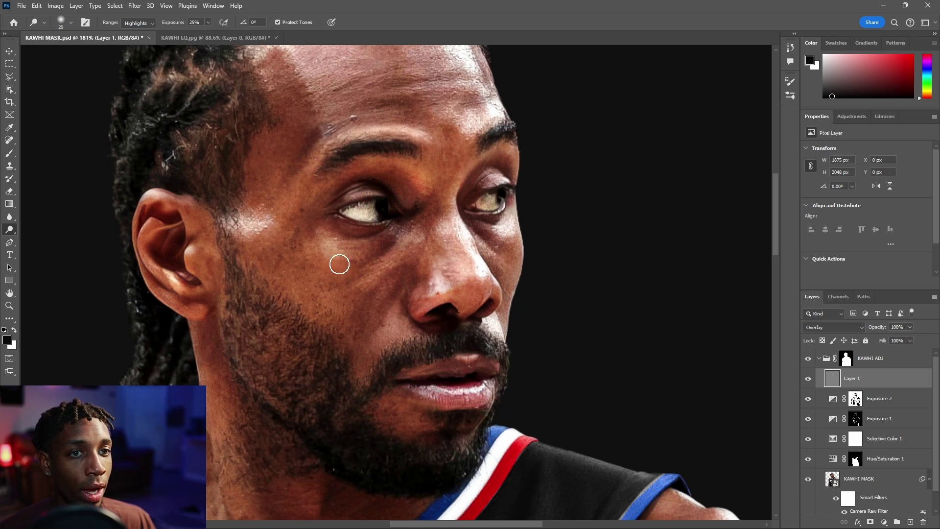
pyautogui.rightClick(6, 231)
pyautogui.click(37, 241)
pyautogui.rightClick(13, 229)
pyautogui.click(57, 227)
pyautogui.moveTo(318, 273); pyautogui.dragTo(339, 275)
pyautogui.moveTo(410, 240); pyautogui.dragTo(379, 273)
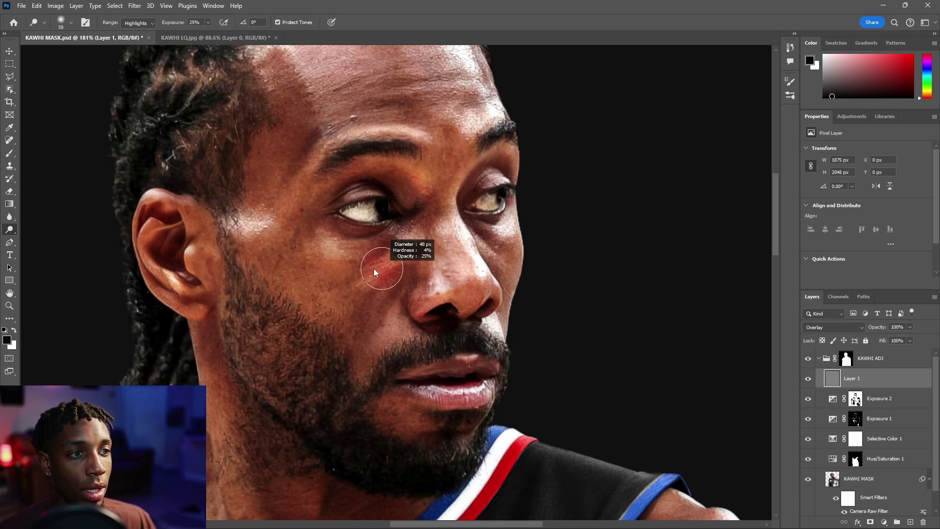
# - Switch to the Burn tool, set its Range to Shadows, and burn the folds on the lower jersey
pyautogui.click(137, 25)
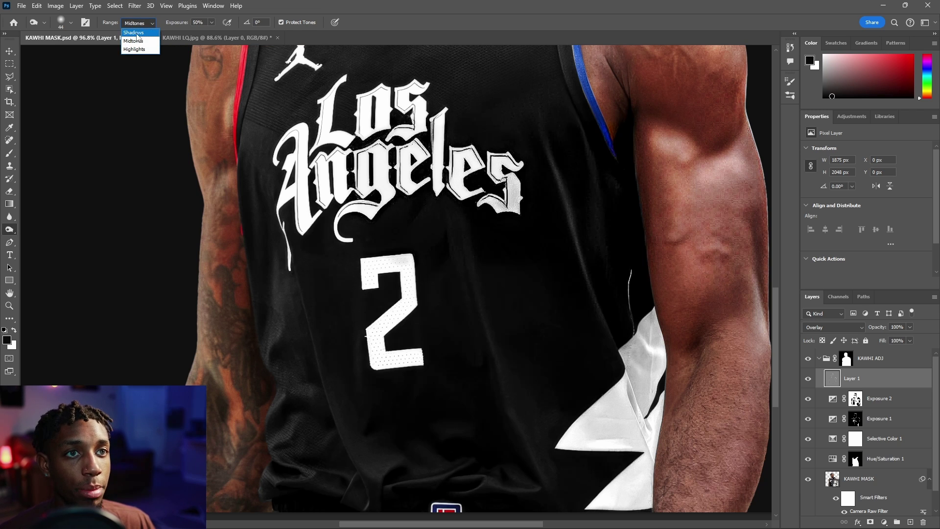
pyautogui.click(134, 33)
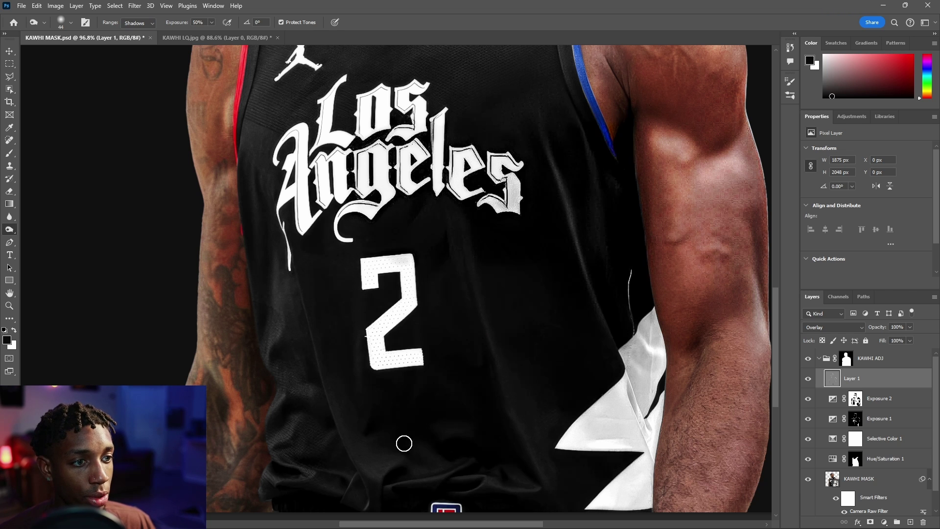
pyautogui.keyDown('alt'); pyautogui.rightClick(374, 456); pyautogui.keyUp('alt')
pyautogui.keyDown('alt'); pyautogui.scroll(5, 310, 457); pyautogui.keyUp('alt')
pyautogui.keyDown('alt'); pyautogui.rightClick(291, 424); pyautogui.keyUp('alt')
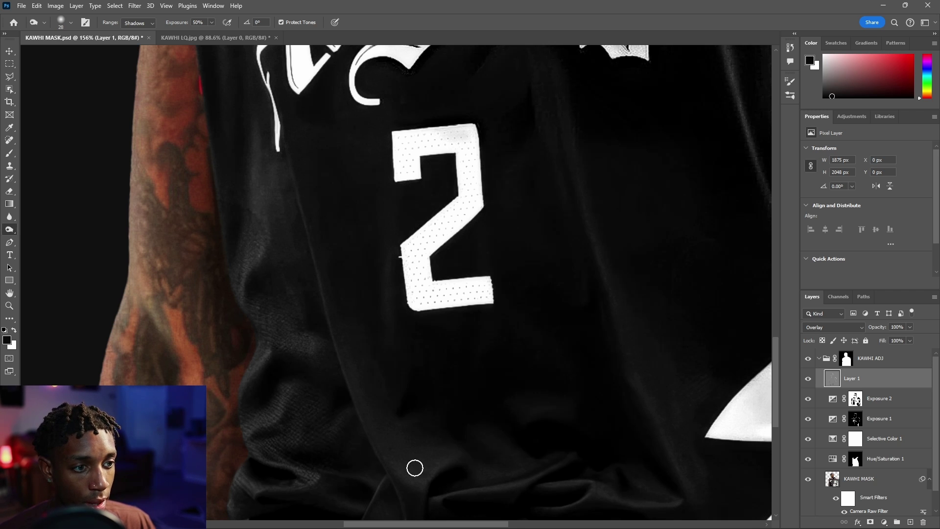
# - Burn the shadows in the fabric folds along the jersey's hem, resizing the brush to fit the creases
pyautogui.scroll(-3, 415, 468)
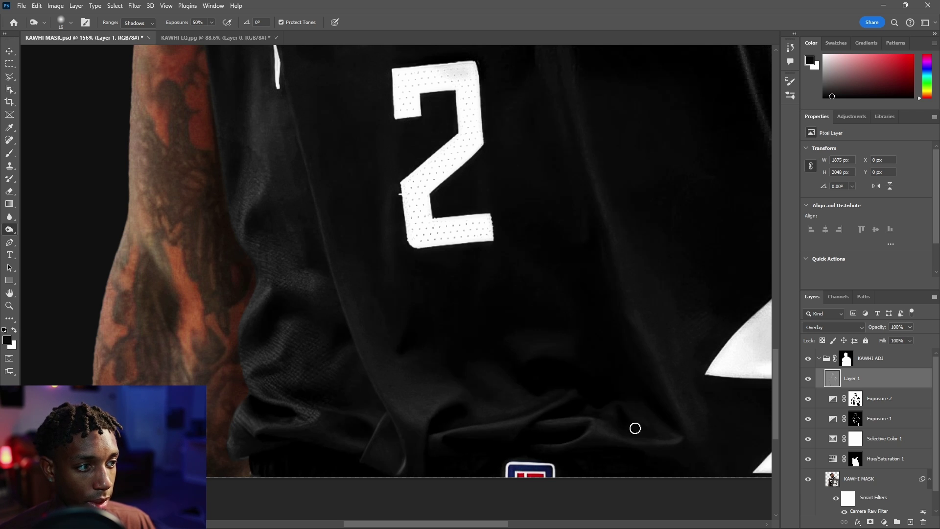
pyautogui.scroll(-3, 559, 335)
pyautogui.scroll(2, 652, 421)
pyautogui.keyDown('alt'); pyautogui.rightClick(655, 404); pyautogui.keyUp('alt')
pyautogui.keyDown('alt'); pyautogui.rightClick(653, 358); pyautogui.keyUp('alt')
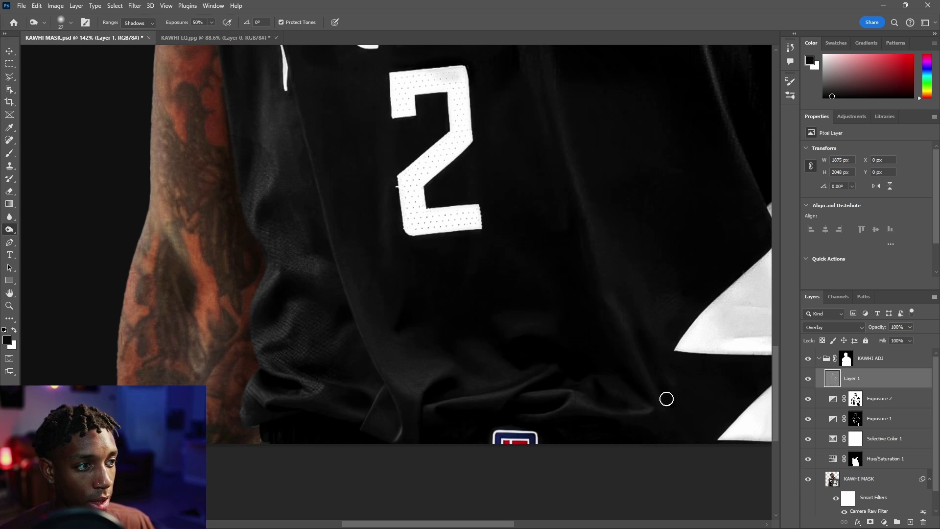
pyautogui.scroll(-3, 533, 223)
pyautogui.scroll(3, 550, 250)
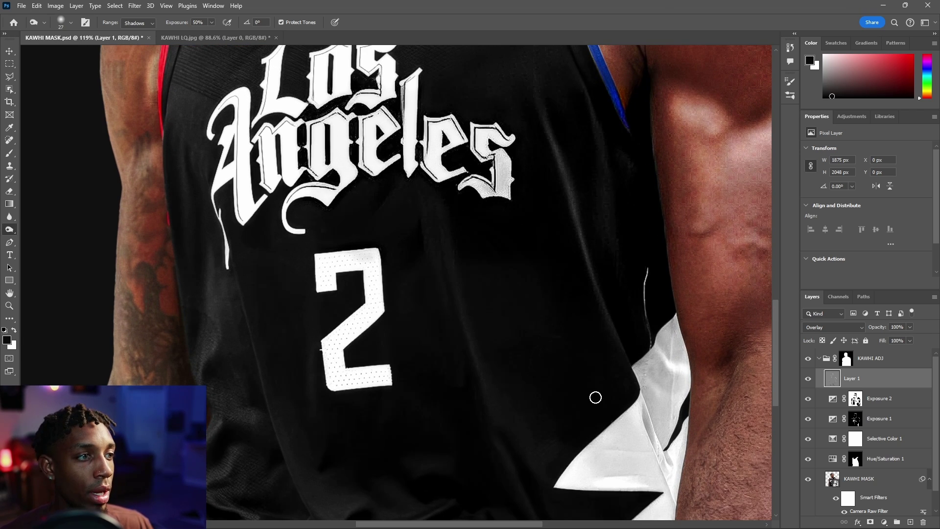
# - Burn the shadows around the armpit and the side of the jersey with a larger soft brush
pyautogui.scroll(-3, 596, 398)
pyautogui.scroll(4, 500, 246)
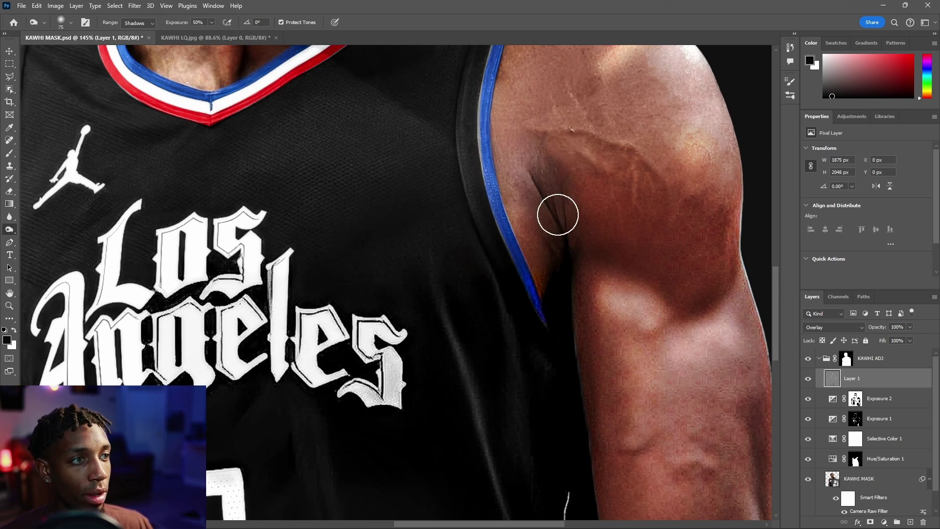
pyautogui.scroll(-3, 543, 152)
pyautogui.scroll(3, 380, 169)
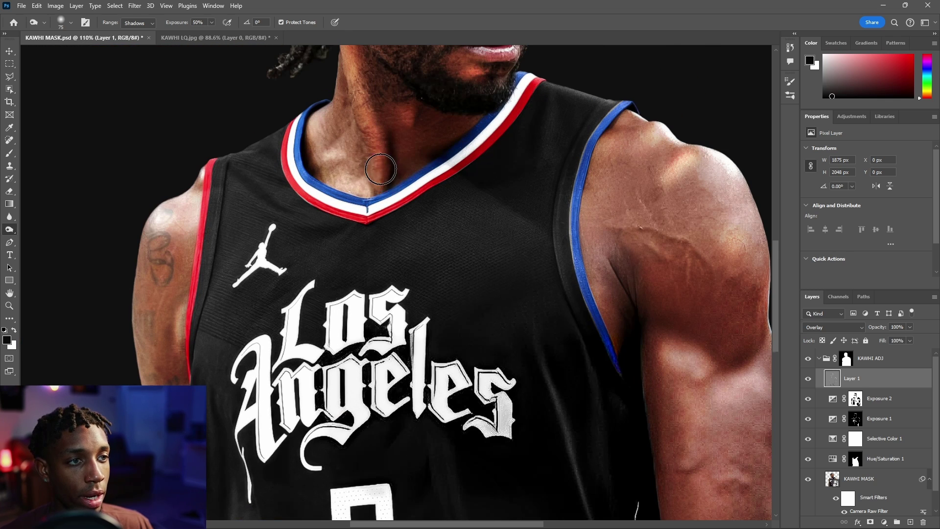
# - Burn the shadows on the neck above the collar with a resized brush, undoing the unwanted stroke
pyautogui.keyDown('alt'); pyautogui.rightClick(353, 172); pyautogui.keyUp('alt')
pyautogui.moveTo(342, 168)
pyautogui.mouseDown()
pyautogui.moveTo(339, 181)
pyautogui.moveTo(362, 184)
pyautogui.moveTo(316, 157)
pyautogui.mouseUp()
pyautogui.hotkey('ctrl', 'z')
pyautogui.keyDown('alt'); pyautogui.rightClick(364, 168); pyautogui.keyUp('alt')
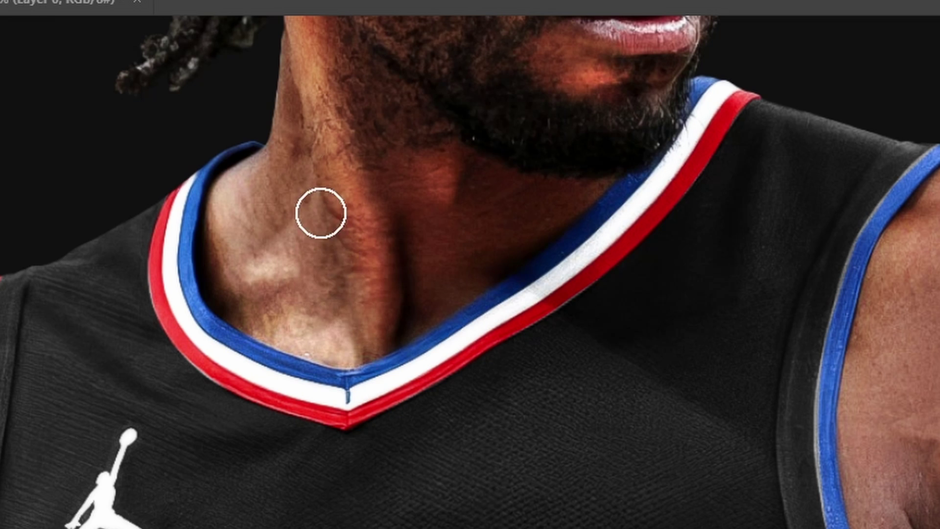
pyautogui.scroll(1, 439, 156)
pyautogui.scroll(5, 508, 271)
pyautogui.scroll(4, 345, 188)
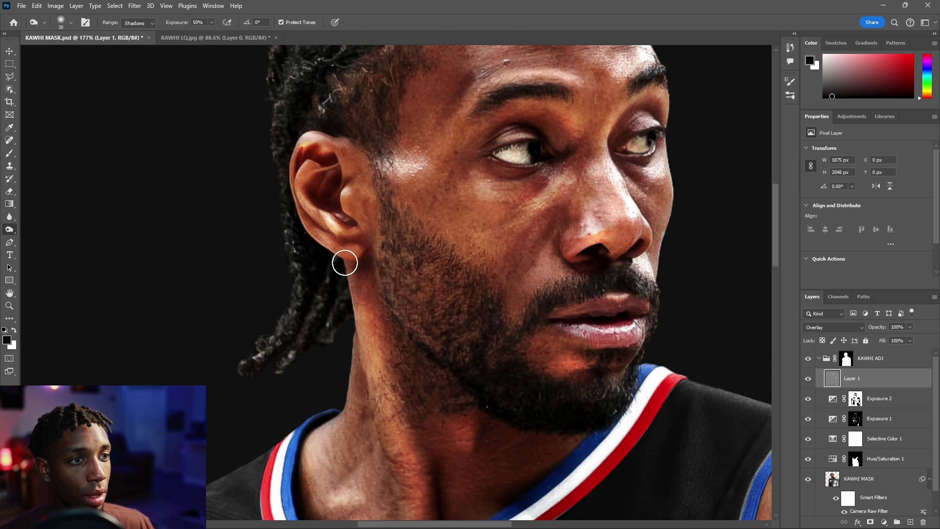
# - Burn the shadows under the nose and around the mouth, resizing the brush and undoing unwanted strokes
pyautogui.scroll(3, 562, 315)
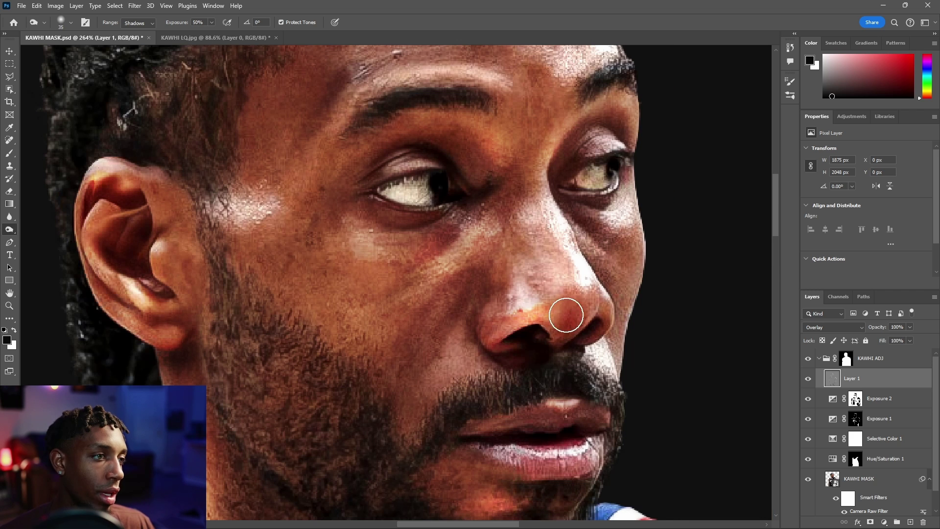
pyautogui.hotkey('ctrl', 'z')
pyautogui.moveTo(574, 346)
pyautogui.mouseDown()
pyautogui.moveTo(564, 330)
pyautogui.moveTo(508, 345)
pyautogui.mouseUp()
pyautogui.hotkey('ctrl', 'z')
pyautogui.press('[')
pyautogui.press('[')
pyautogui.press('[')
pyautogui.press('[')
pyautogui.hotkey('ctrl', 'z')
pyautogui.hotkey('ctrl', 'shift', 'z')
pyautogui.press(']')
pyautogui.press(']')
pyautogui.press(']')
pyautogui.press(']')
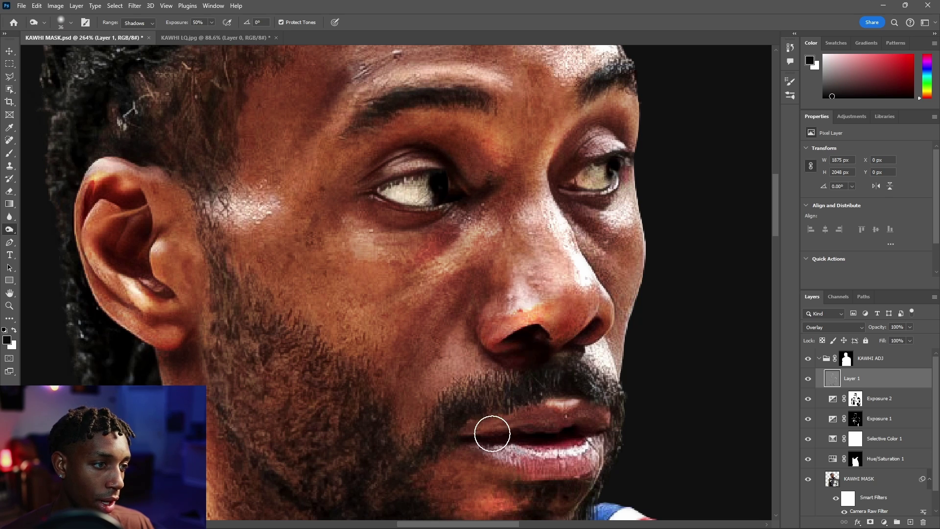
# - Burn the shadows in the inner folds and along the edge of the ear with a small brush
pyautogui.scroll(-3, 471, 455)
pyautogui.keyDown('alt'); pyautogui.rightClick(324, 217); pyautogui.keyUp('alt')
pyautogui.scroll(-4, 510, 248)
pyautogui.keyDown('alt'); pyautogui.rightClick(546, 275); pyautogui.keyUp('alt')
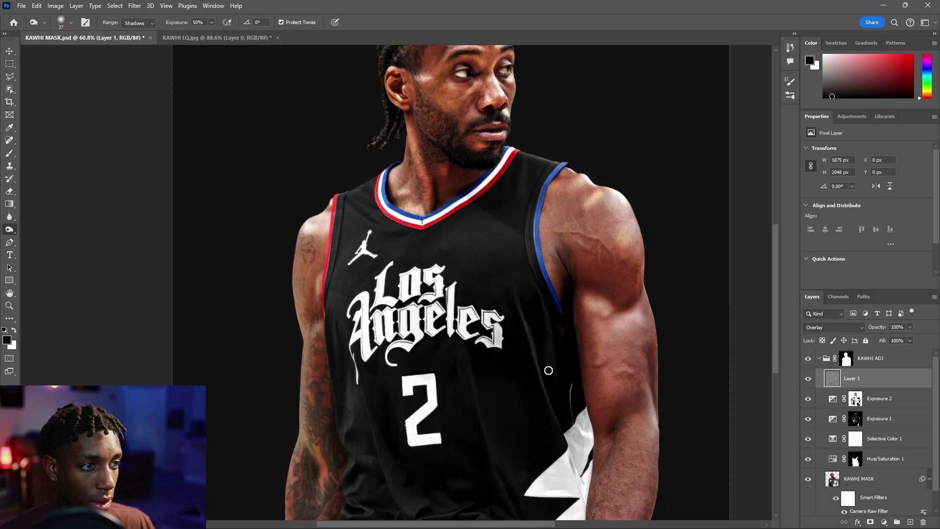
pyautogui.scroll(6, 554, 475)
pyautogui.keyDown('alt'); pyautogui.rightClick(346, 176); pyautogui.keyUp('alt')
pyautogui.moveTo(367, 308); pyautogui.dragTo(301, 223)
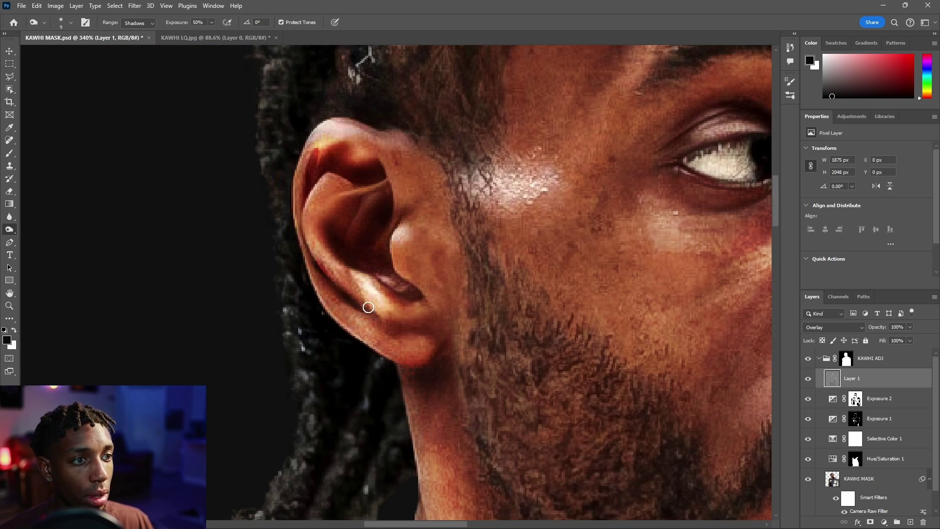
pyautogui.scroll(-1, 411, 328)
pyautogui.keyDown('alt'); pyautogui.rightClick(525, 220); pyautogui.keyUp('alt')
# - Toggle the dodge and burn layer's visibility to compare the whole figure before and after, leaving it shown
pyautogui.scroll(-8, 511, 307)
pyautogui.scroll(1, 701, 272)
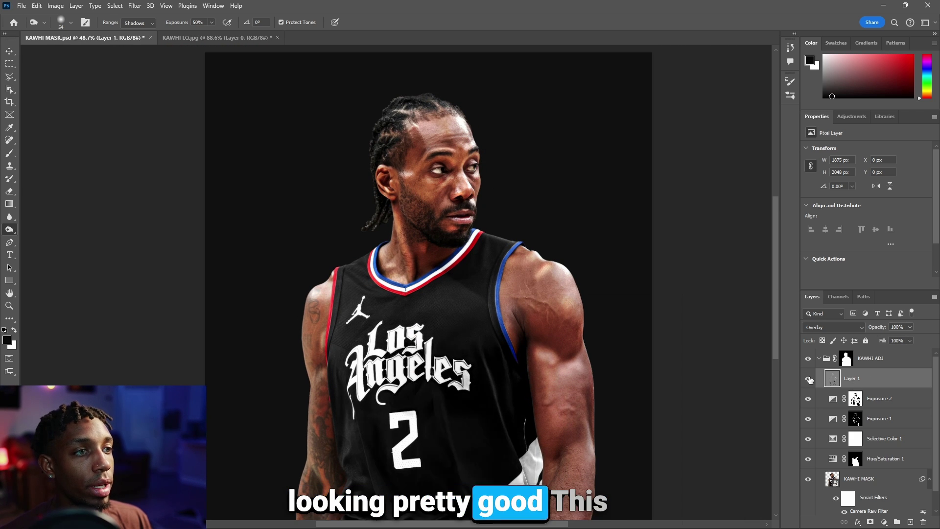
pyautogui.click(809, 379)
pyautogui.click(809, 379)
pyautogui.click(809, 380)
pyautogui.click(808, 379)
pyautogui.click(809, 380)
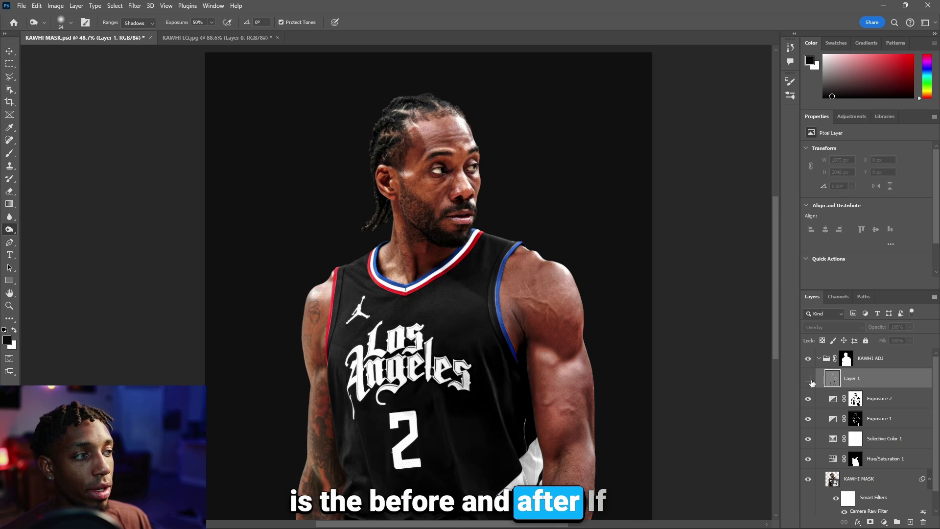
pyautogui.click(808, 380)
# - Lower the dodge and burn layer's opacity to 51%
pyautogui.click(910, 327)
pyautogui.moveTo(911, 336)
pyautogui.mouseDown()
pyautogui.moveTo(883, 336)
pyautogui.moveTo(901, 336)
pyautogui.mouseUp()
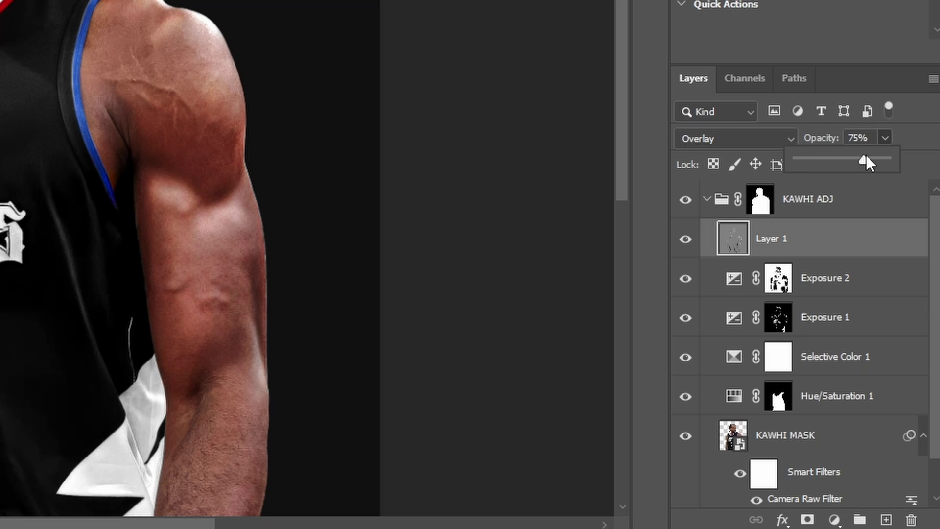
pyautogui.moveTo(866, 161); pyautogui.dragTo(856, 164)
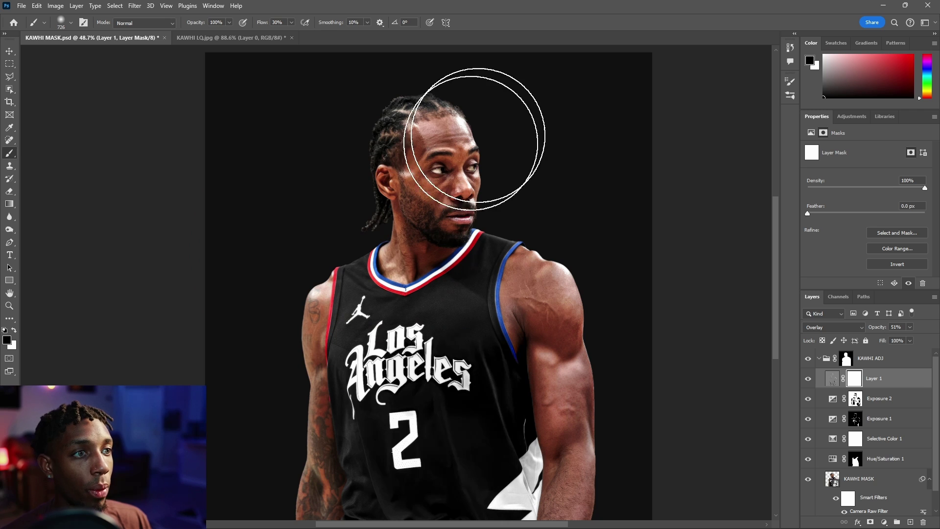
# - Mask the dodge and burn layer and fade its effect over the face with a soft black brush, undoing the first trial stroke
pyautogui.moveTo(475, 140); pyautogui.dragTo(260, 465)
pyautogui.hotkey('ctrl', 'z')
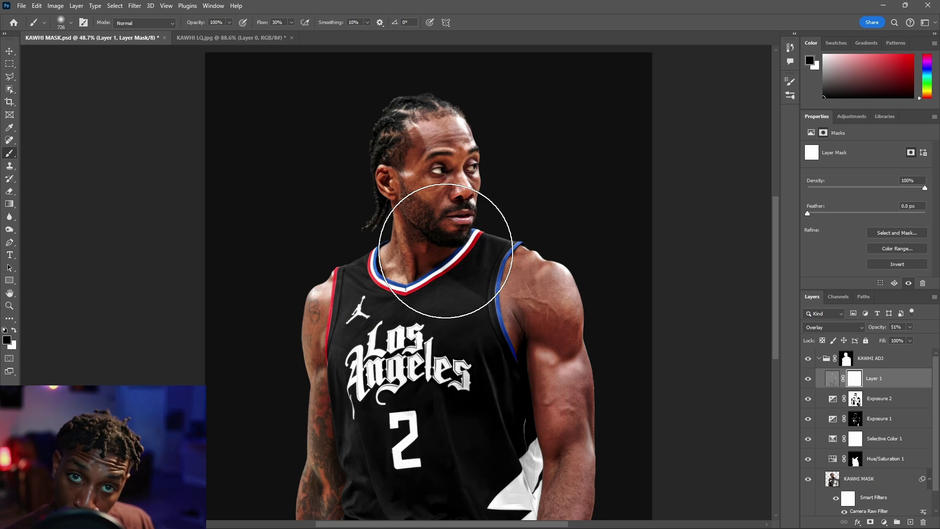
pyautogui.keyDown('alt'); pyautogui.rightClick(434, 221); pyautogui.keyUp('alt')
pyautogui.moveTo(435, 210); pyautogui.dragTo(449, 250)
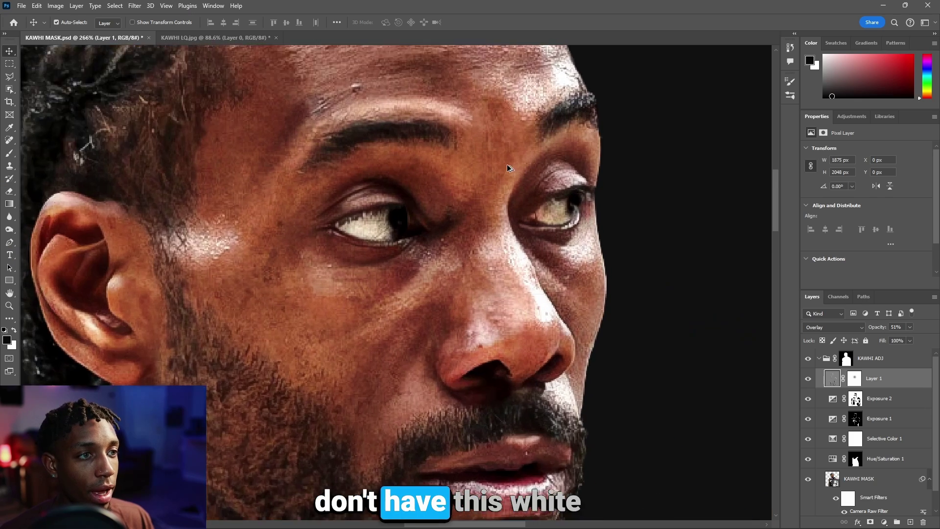
# - Add a near-white Solid Color fill layer at 95% brightness above the dodge and burn layer and invert its mask
pyautogui.scroll(3, 544, 194)
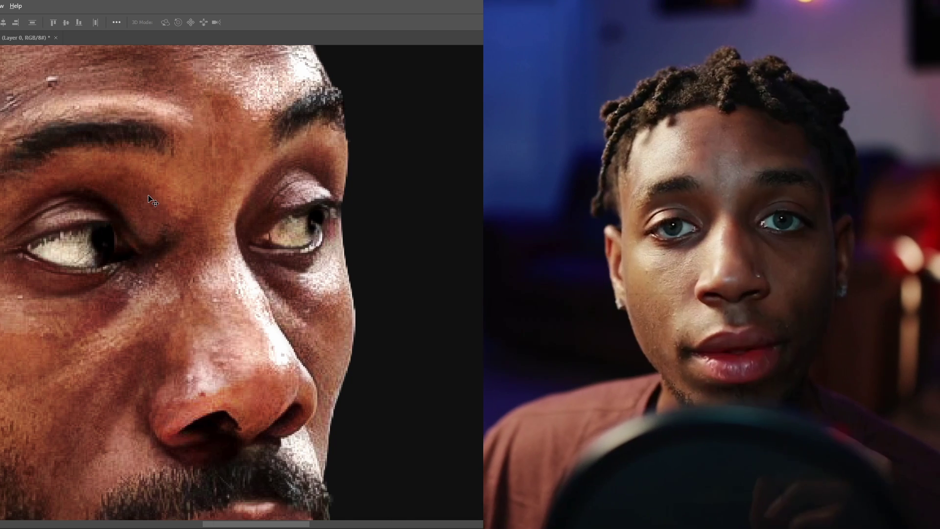
pyautogui.scroll(4, 325, 212)
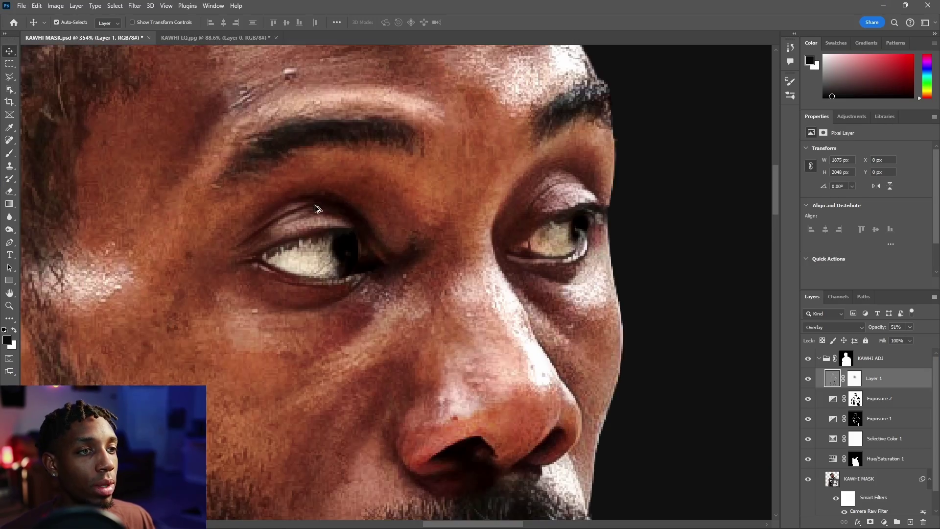
pyautogui.scroll(-6, 509, 244)
pyautogui.scroll(-2, 453, 214)
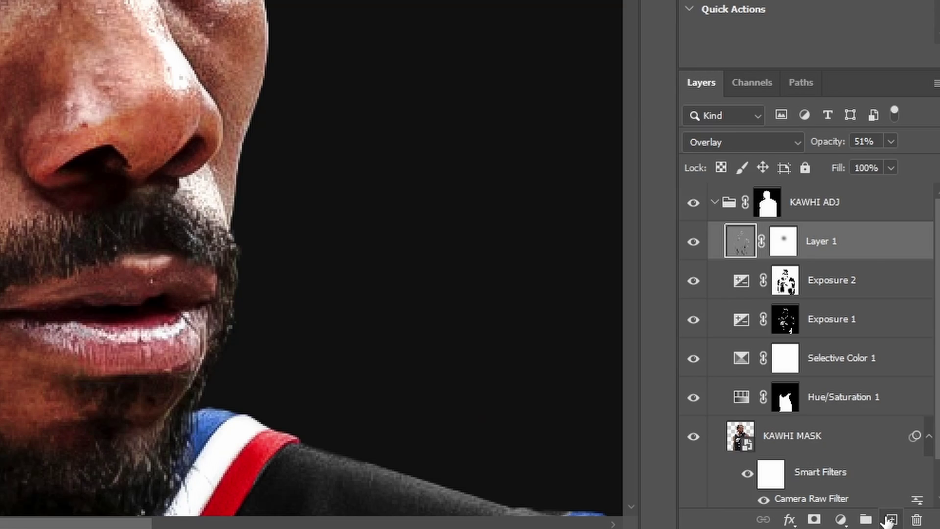
pyautogui.click(889, 521)
pyautogui.click(841, 519)
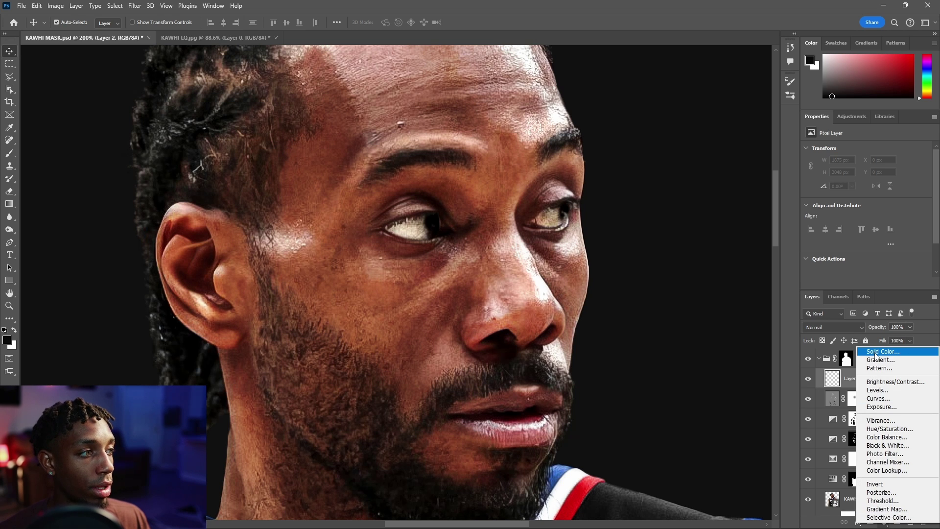
pyautogui.click(876, 351)
pyautogui.moveTo(542, 178)
pyautogui.mouseDown()
pyautogui.moveTo(494, 148)
pyautogui.moveTo(493, 160)
pyautogui.mouseUp()
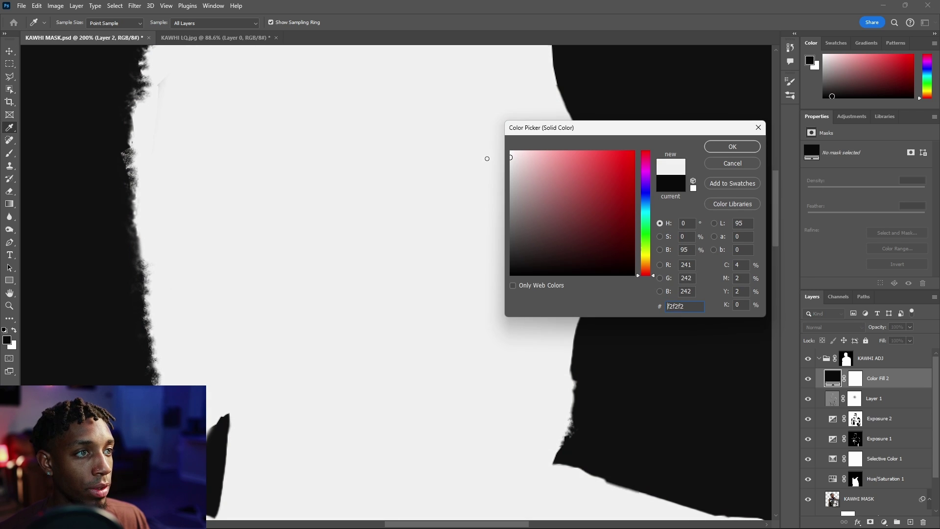
pyautogui.click(742, 146)
pyautogui.click(854, 379)
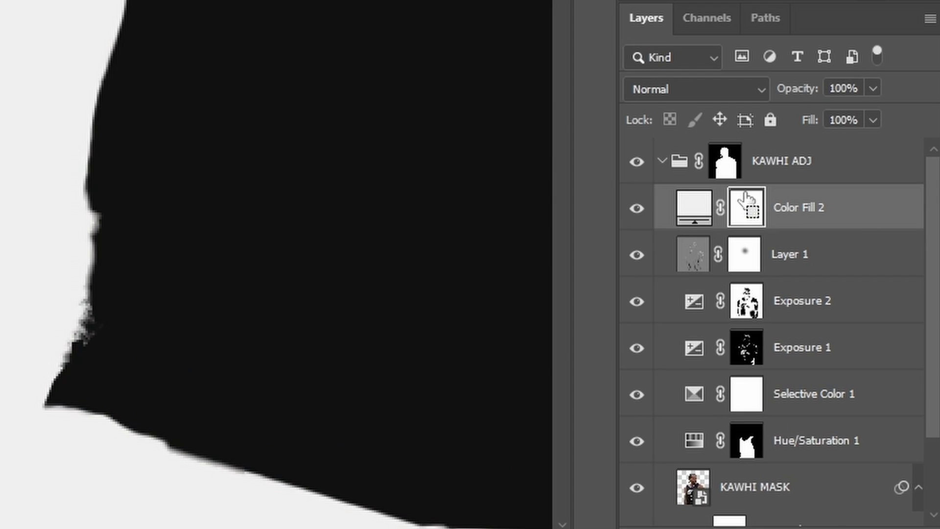
pyautogui.hotkey('ctrl', 'i')
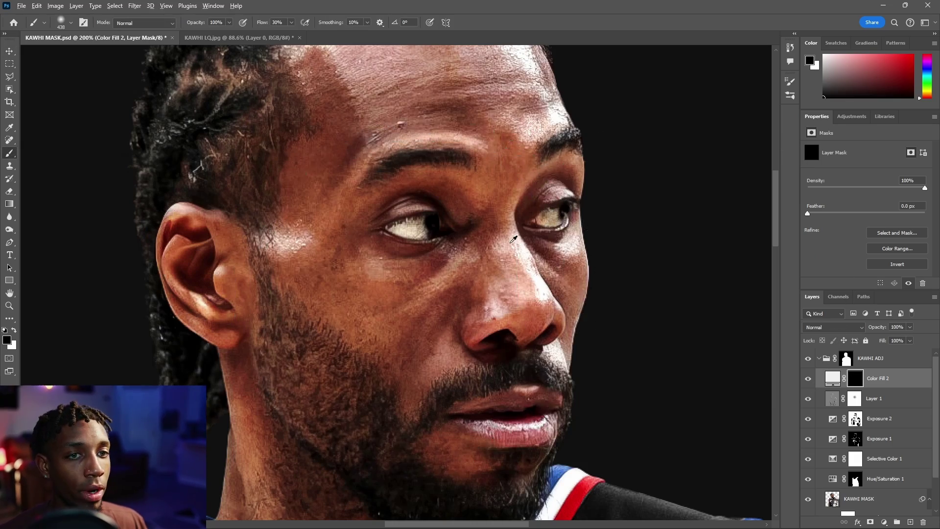
# - Paint small white catchlights on the nearer eye's pupil in the fill layer's mask with a tiny brush at 30% Flow
pyautogui.keyDown('alt'); pyautogui.rightClick(503, 215); pyautogui.keyUp('alt')
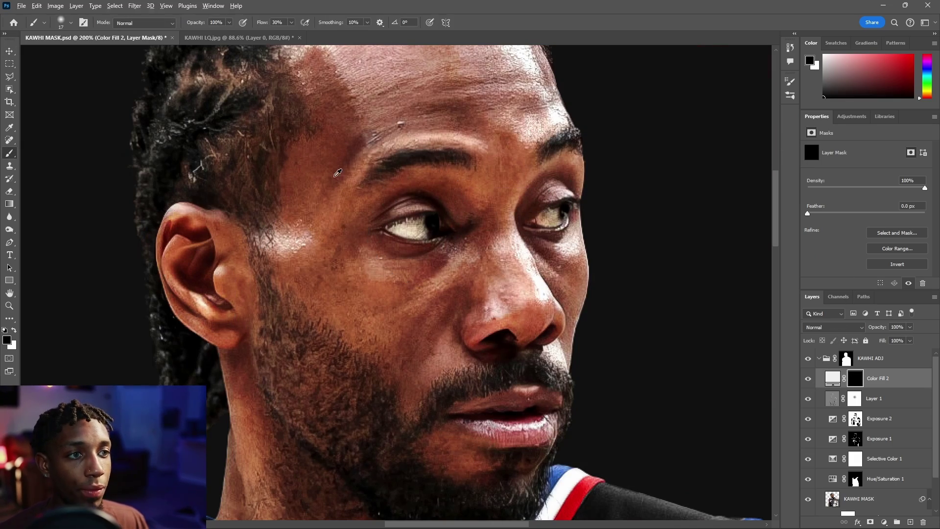
pyautogui.scroll(3, 330, 170)
pyautogui.scroll(3, 397, 238)
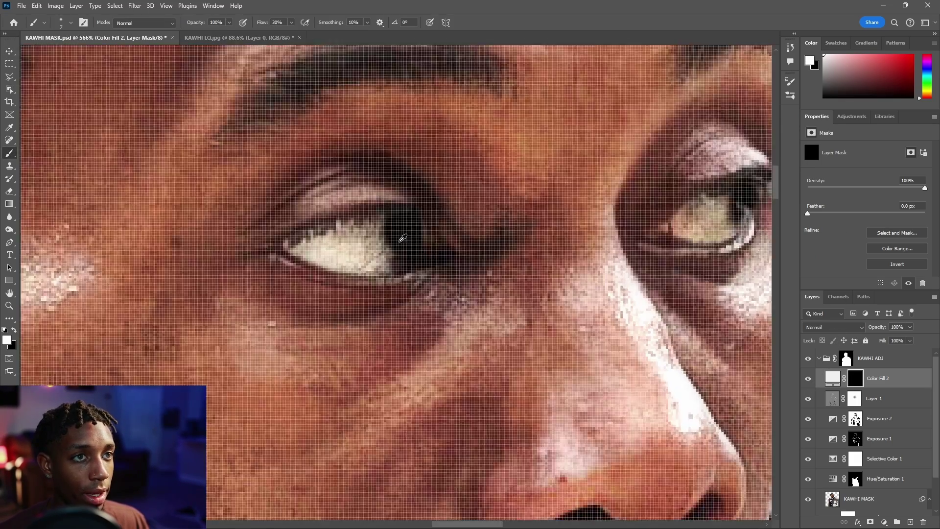
pyautogui.scroll(-1, 336, 120)
pyautogui.click(291, 22)
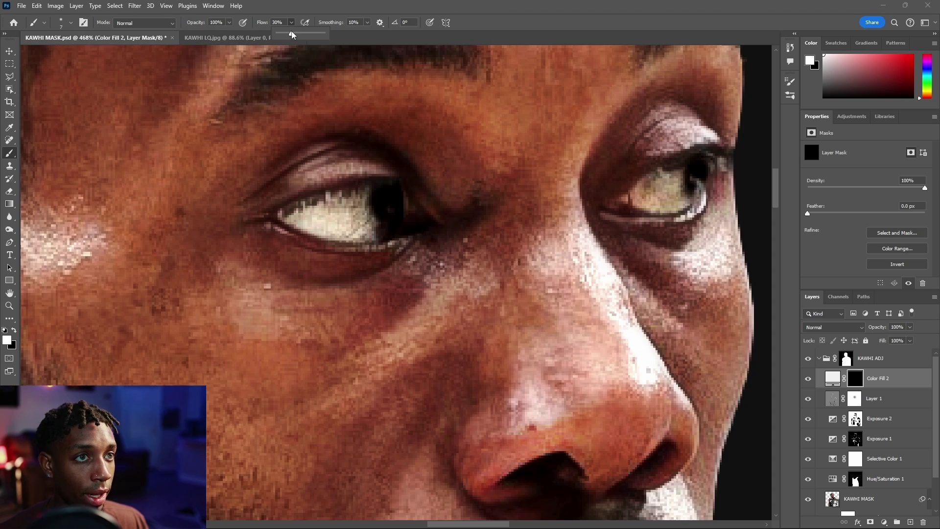
pyautogui.scroll(2, 382, 211)
pyautogui.scroll(-1, 372, 200)
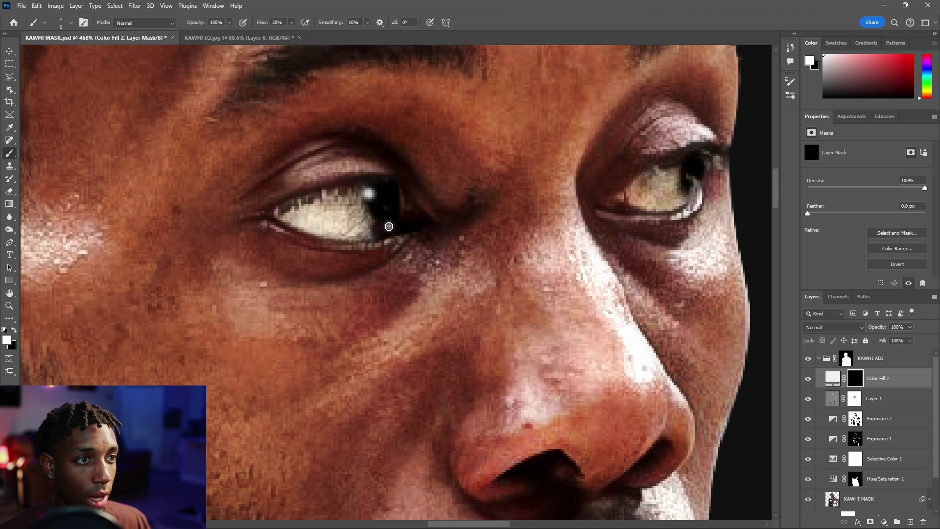
pyautogui.click(389, 226)
pyautogui.press('x')
pyautogui.press('[')
pyautogui.press('[')
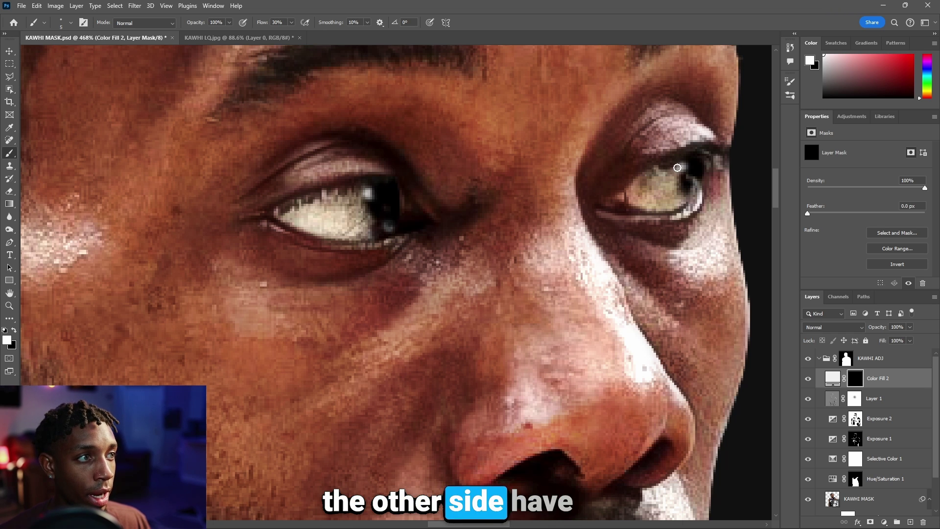
# - Paint a matching catchlight on the farther eye's pupil and tone down the catchlights with black in the fill layer's mask
pyautogui.press('x')
pyautogui.press('x')
pyautogui.press('x')
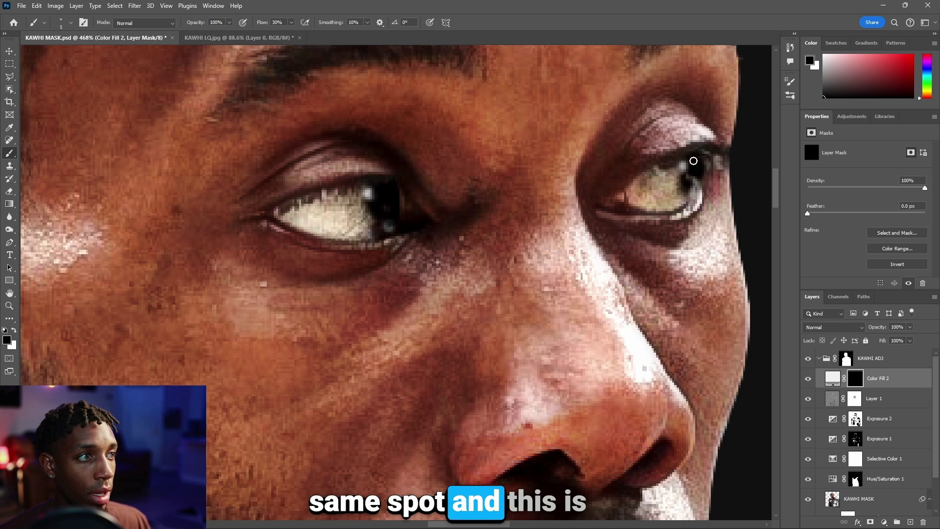
pyautogui.scroll(-12, 399, 155)
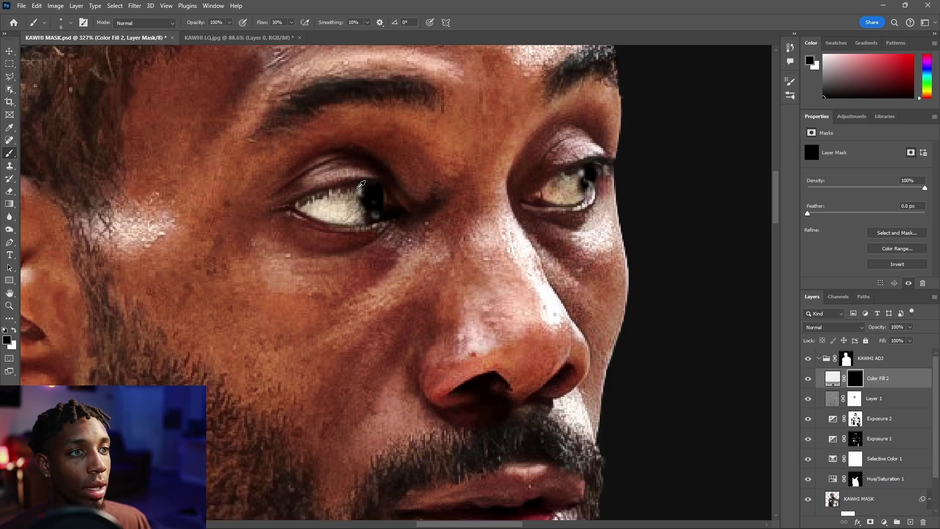
pyautogui.scroll(2, 583, 174)
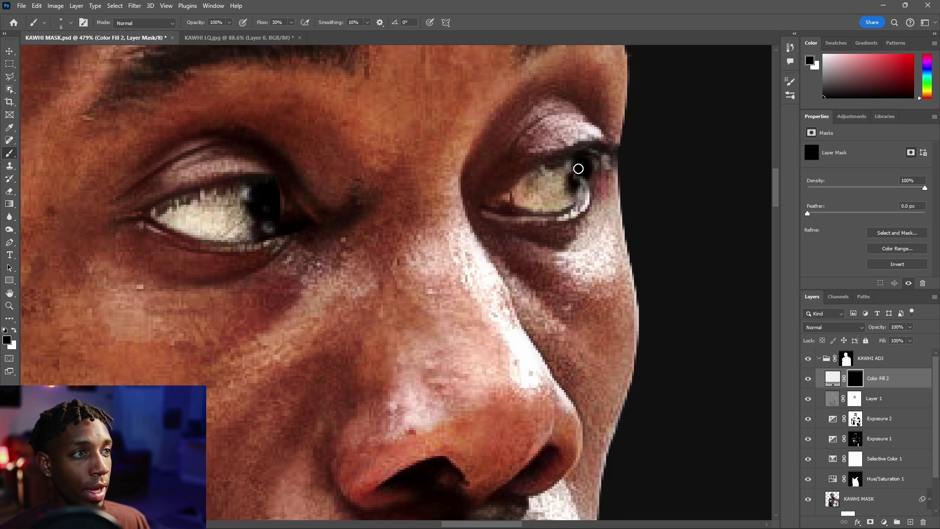
pyautogui.scroll(-5, 576, 167)
pyautogui.scroll(5, 412, 212)
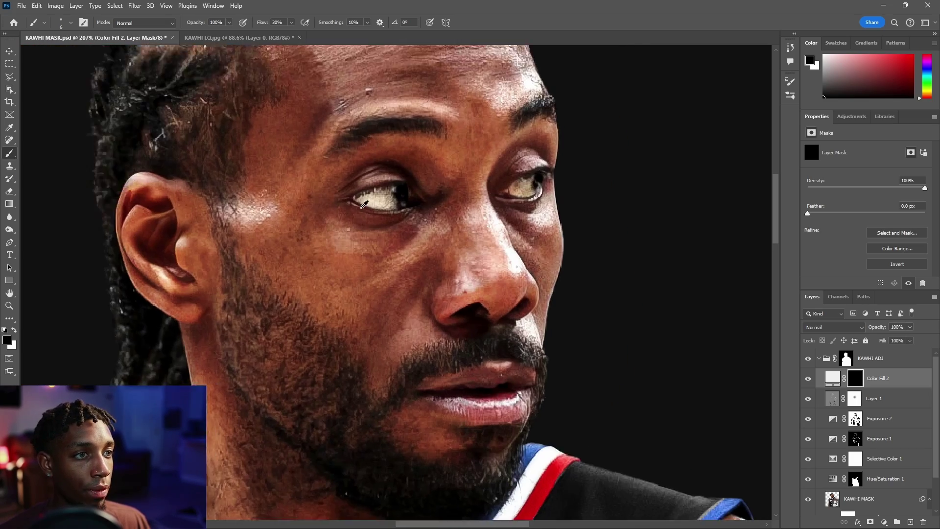
pyautogui.scroll(-8, 413, 187)
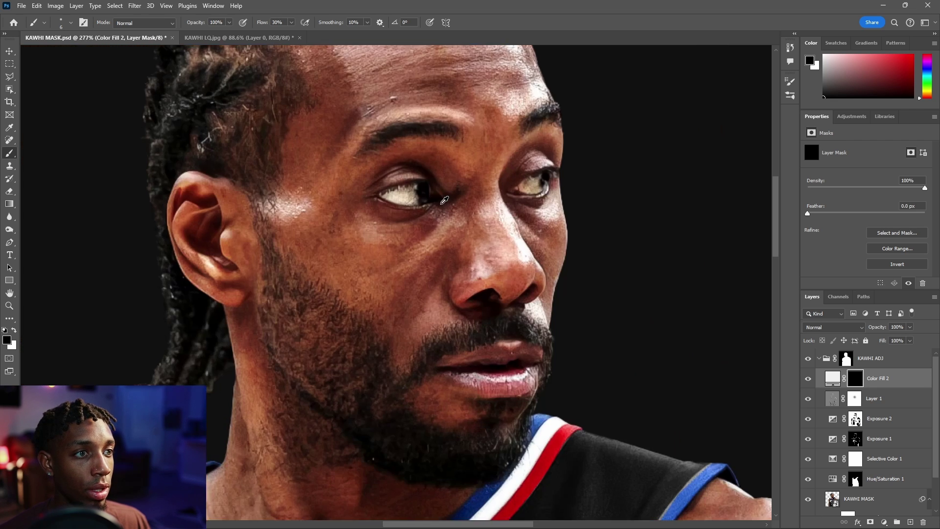
pyautogui.scroll(3, 491, 185)
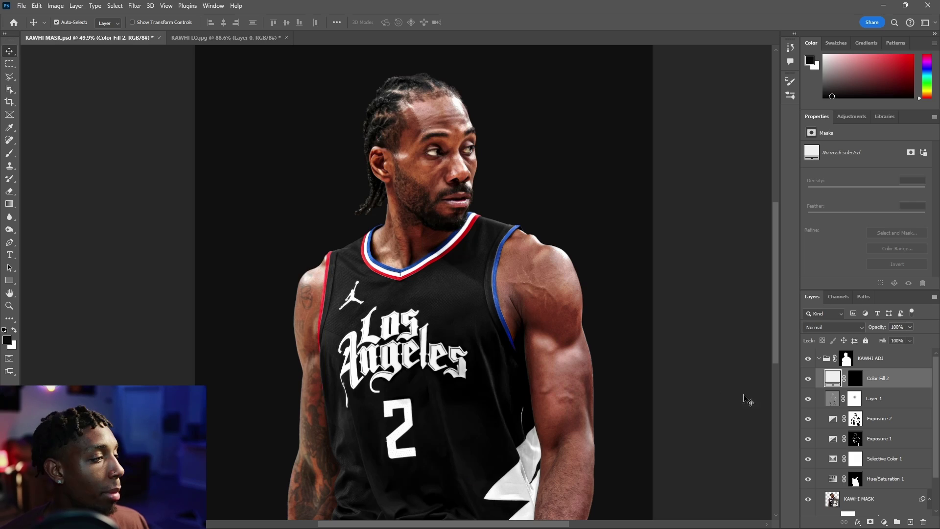
# - Add a Curves adjustment layer above the white fill layer and place midtone, highlight and shadow points along its RGB curve
pyautogui.click(885, 523)
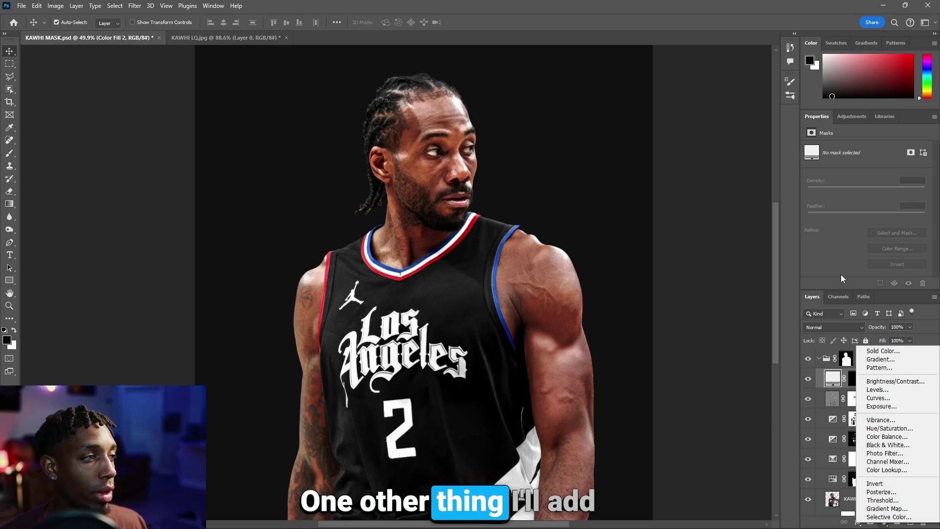
pyautogui.click(878, 398)
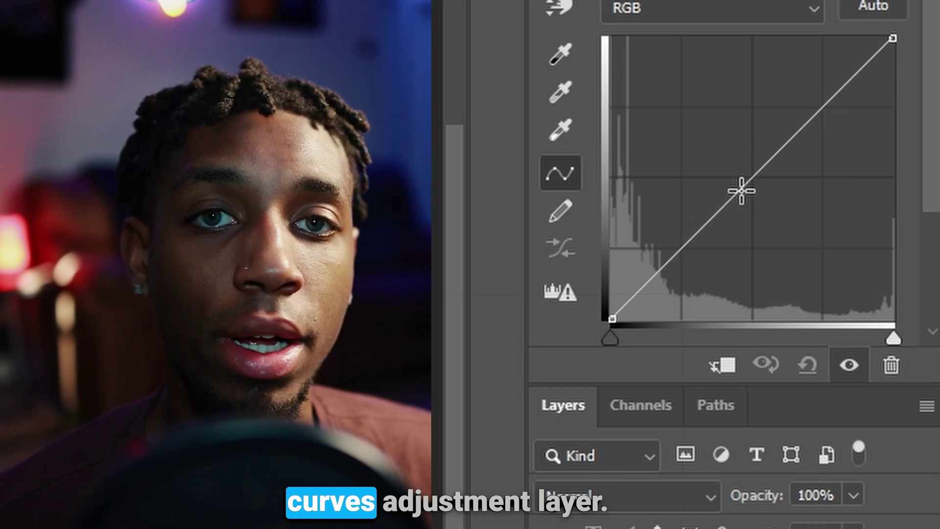
pyautogui.click(876, 221)
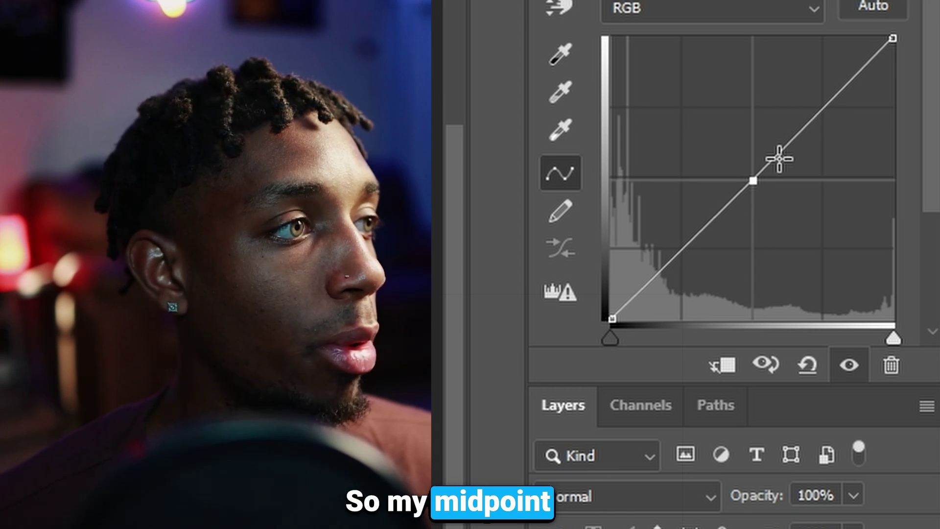
pyautogui.click(826, 106)
pyautogui.click(679, 254)
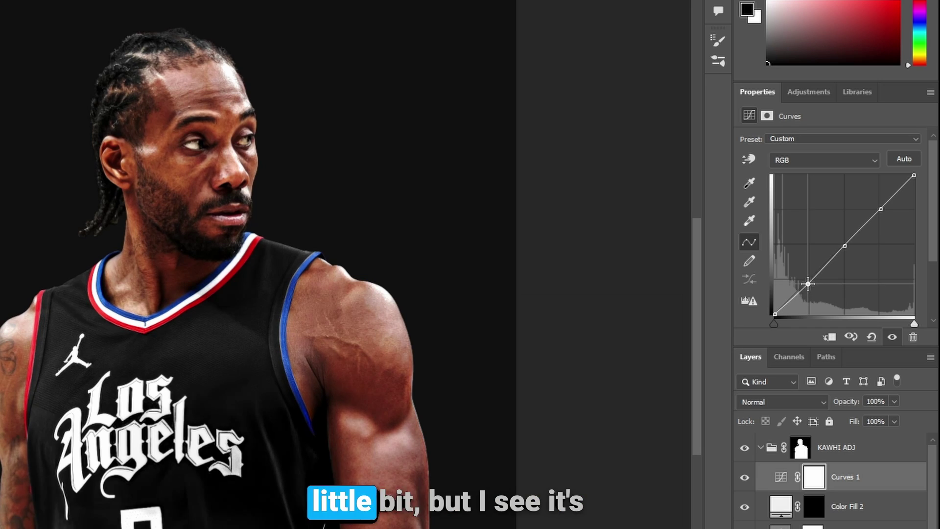
# - Pull the curve's shadow, midtone and highlight points slightly below the diagonal to darken the player subtly
pyautogui.moveTo(808, 283); pyautogui.dragTo(809, 290)
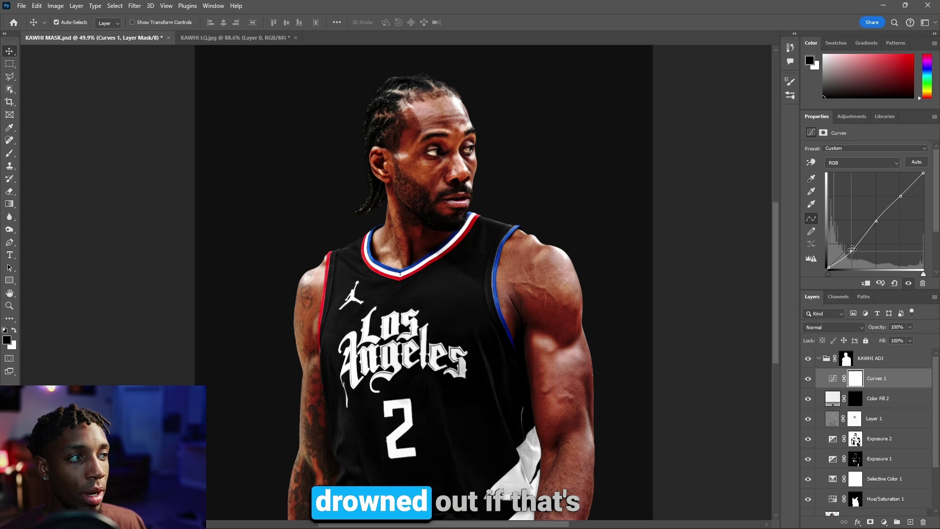
pyautogui.moveTo(852, 252); pyautogui.dragTo(852, 247)
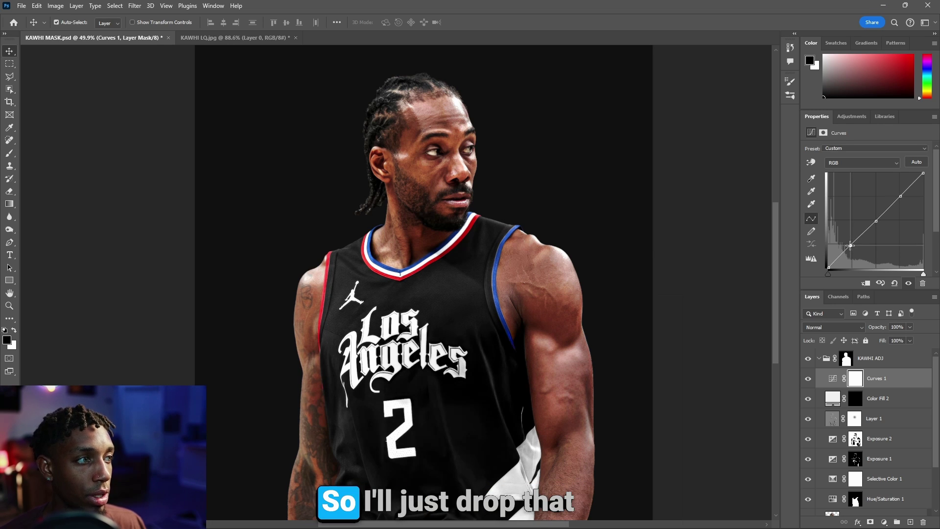
pyautogui.moveTo(874, 221); pyautogui.dragTo(875, 222)
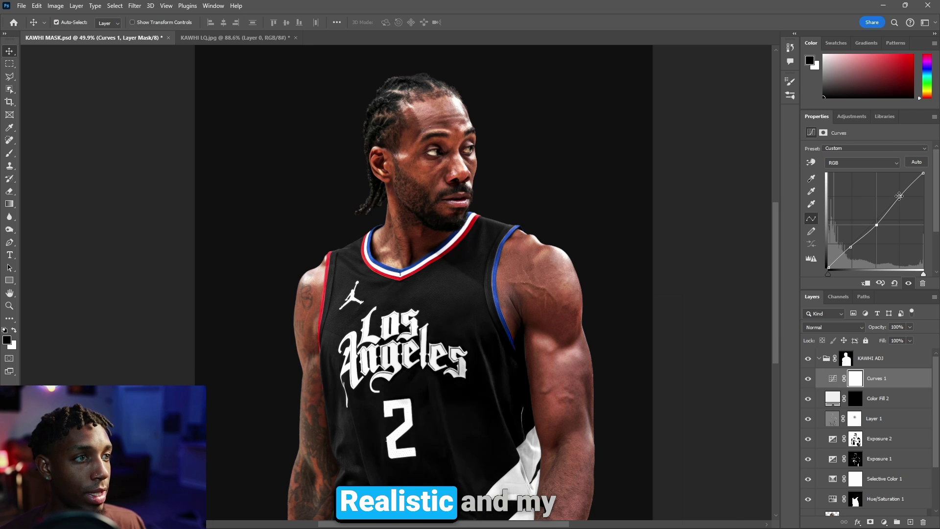
pyautogui.moveTo(900, 196); pyautogui.dragTo(904, 200)
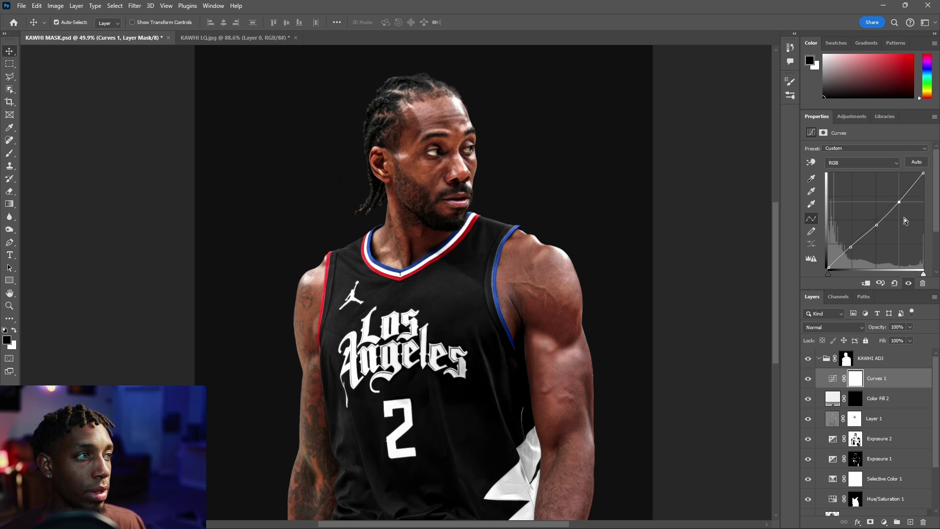
# - Toggle the Curves layer's visibility to compare the player before and after the tonal adjustment
pyautogui.scroll(-6, 461, 140)
pyautogui.scroll(6, 465, 127)
pyautogui.click(808, 379)
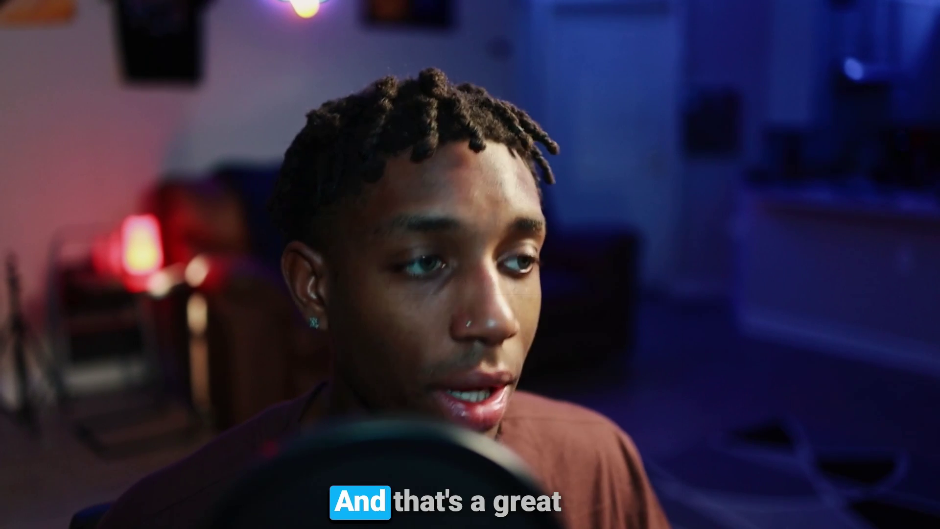